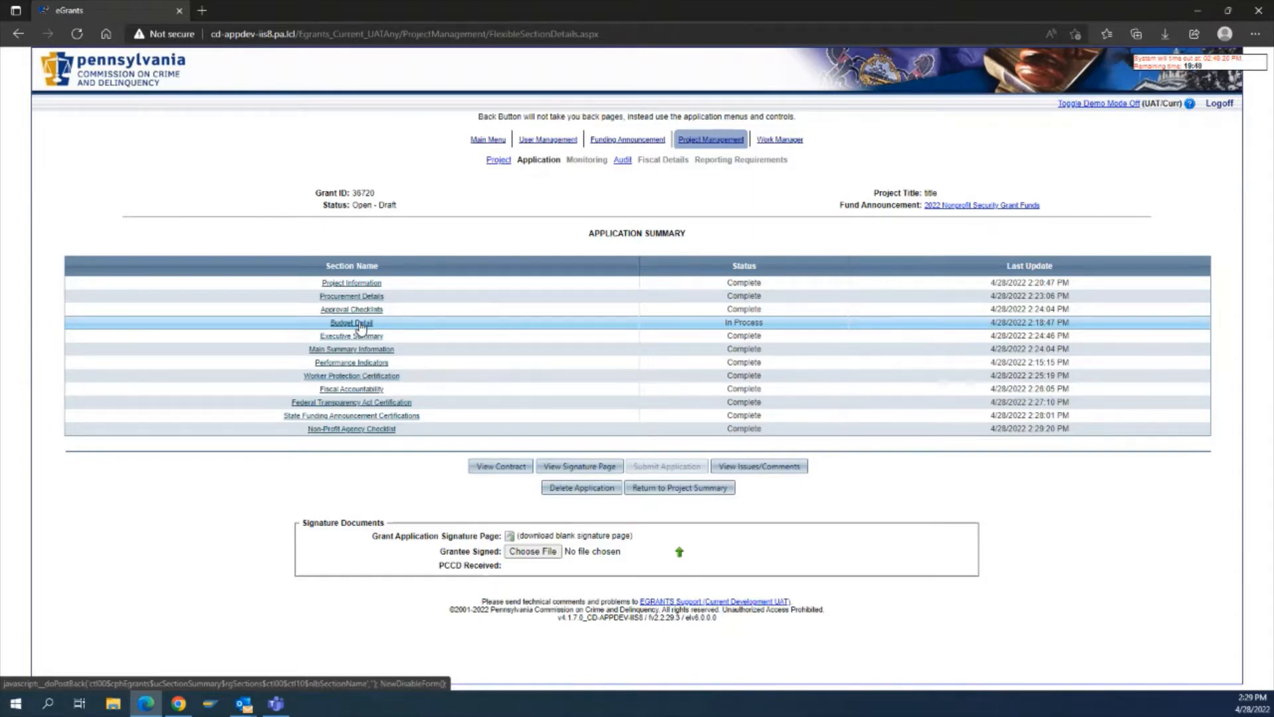
Step: Open the Budget Detail section and save the budget setup with Agency Budget for Test Nonprofit Agency
click(360, 324)
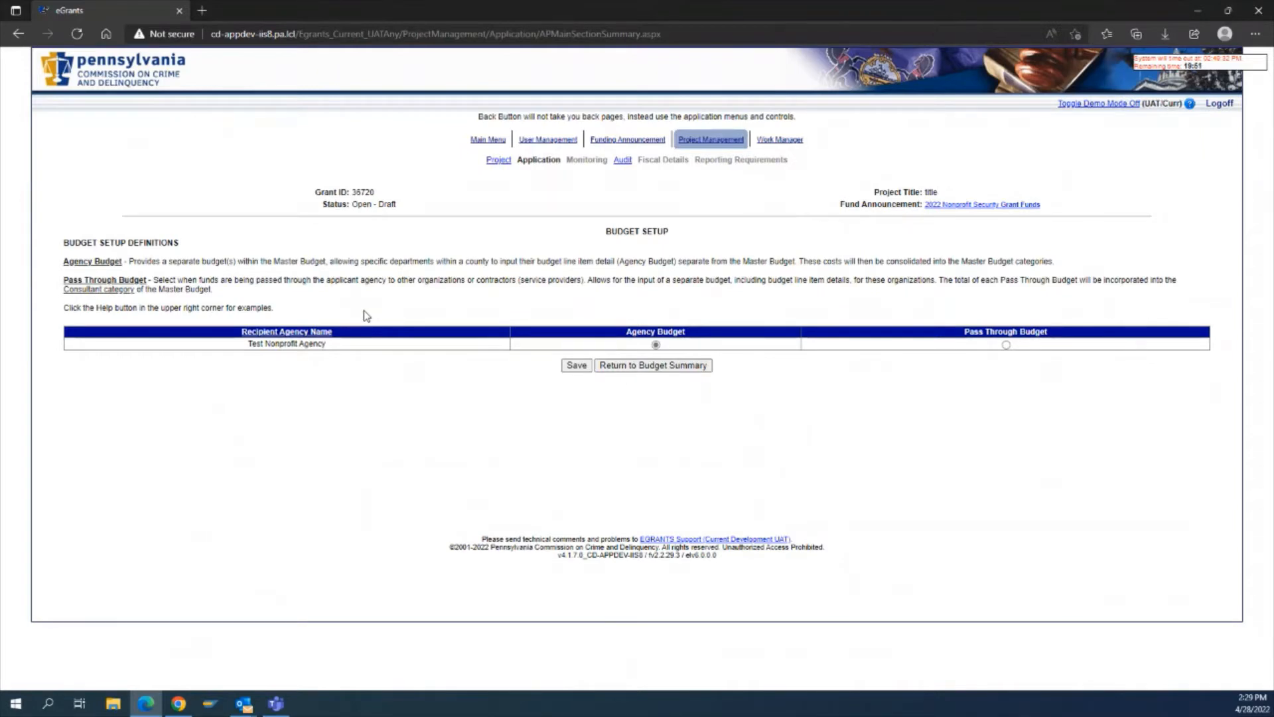
click(577, 368)
click(577, 365)
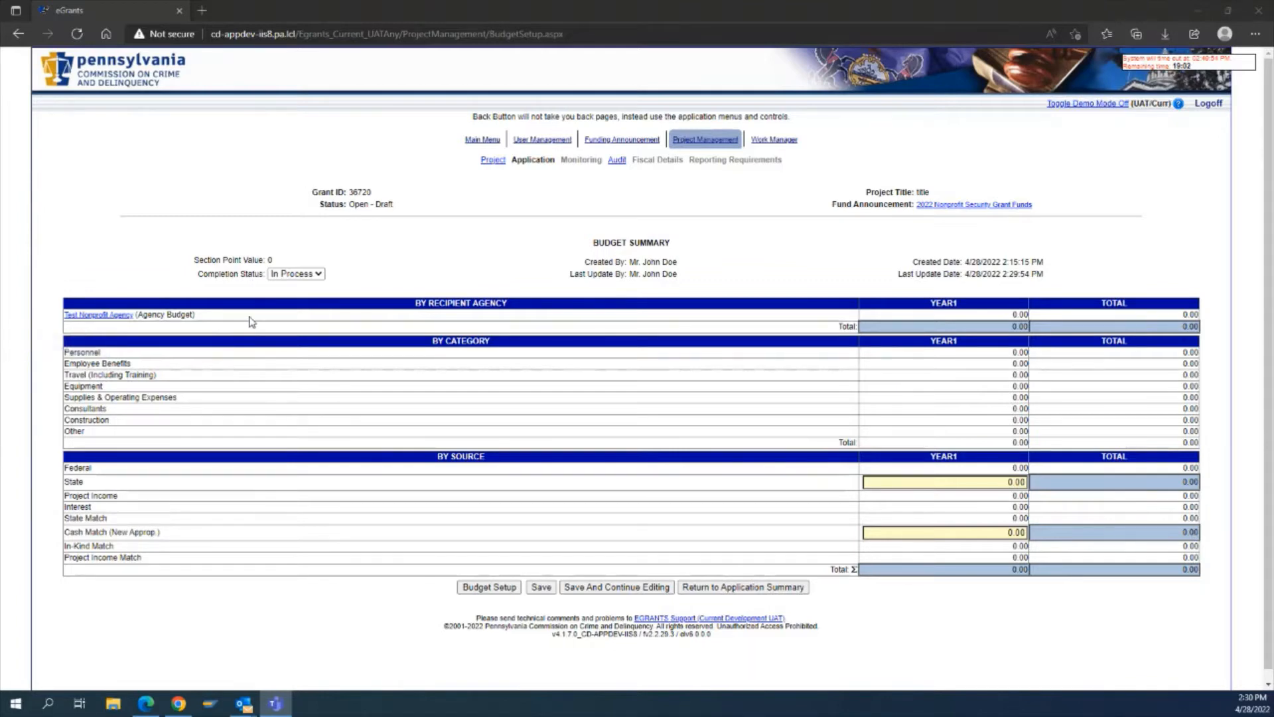
Step: In Test Nonprofit Agency's Personnel budget category, enter "justification" as the justification and start a new line item
click(101, 256)
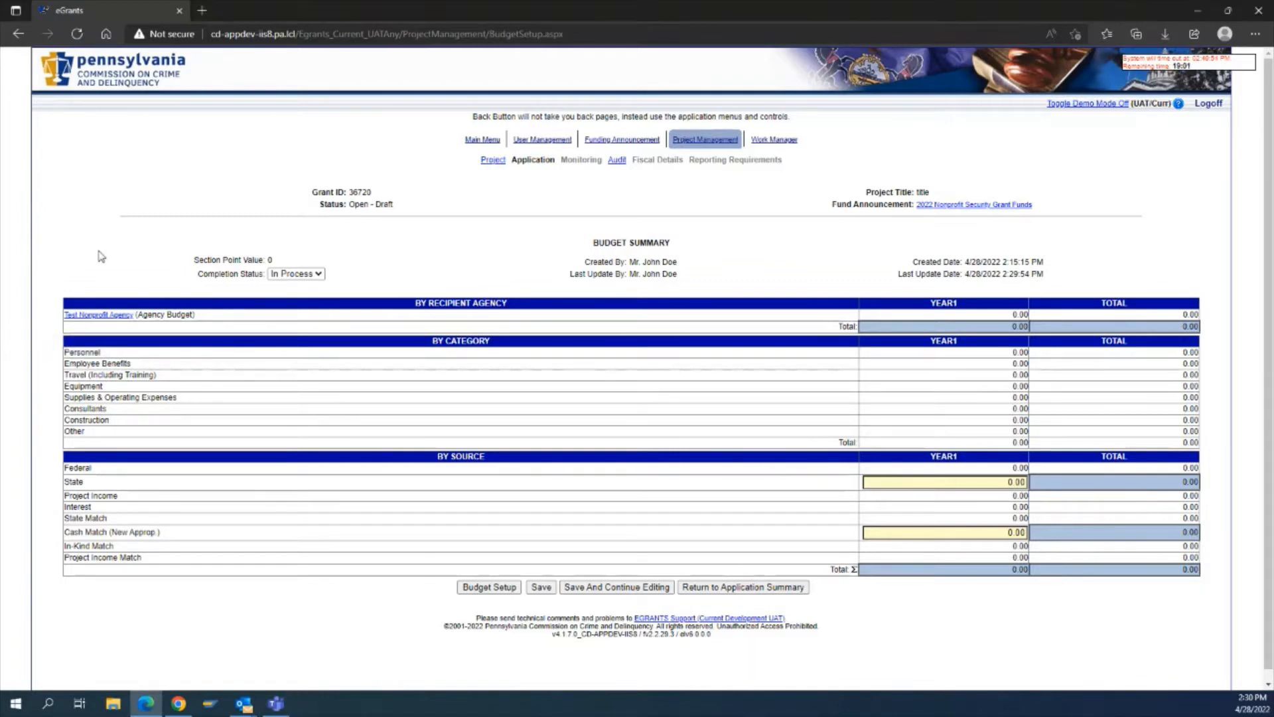
click(99, 315)
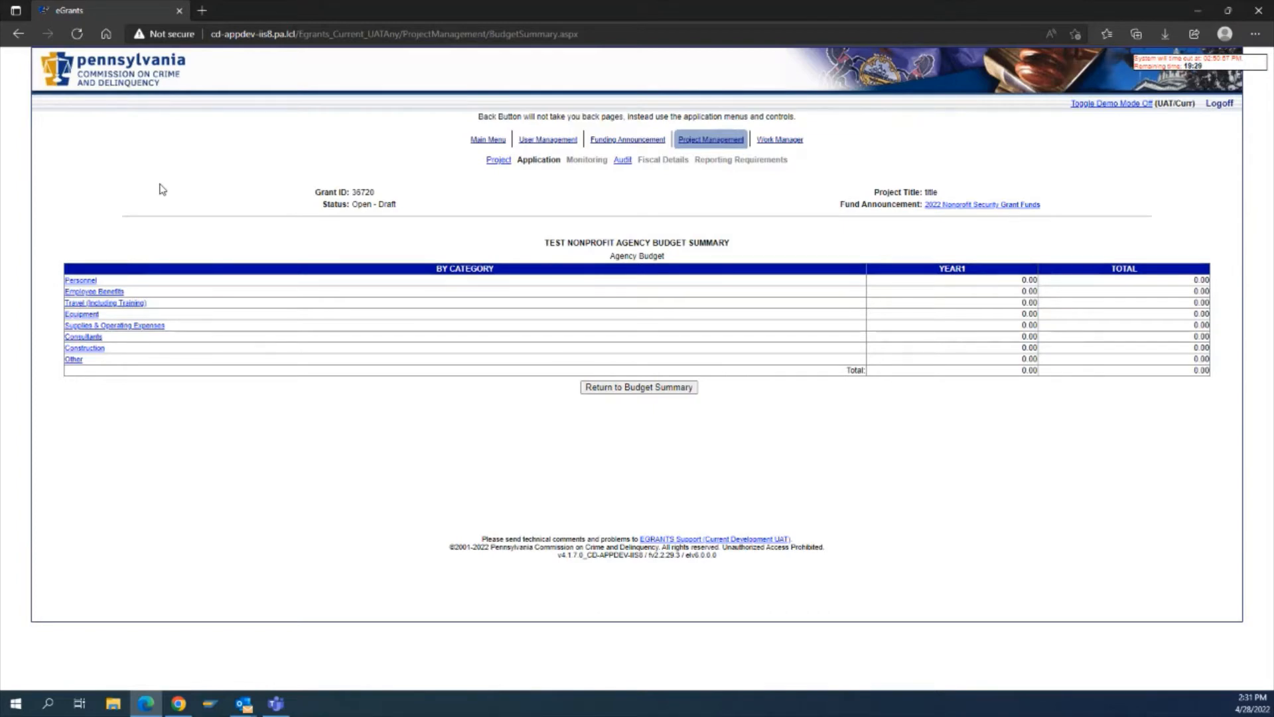
click(79, 281)
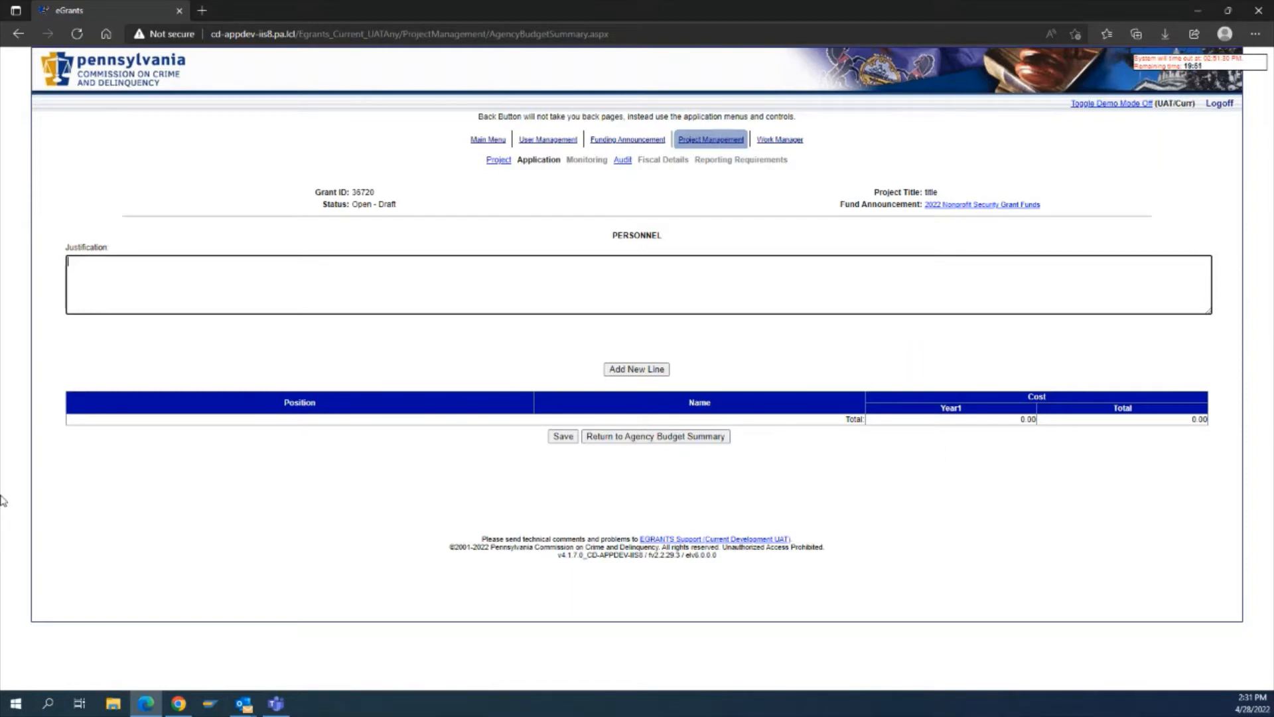
text(justification)
click(654, 369)
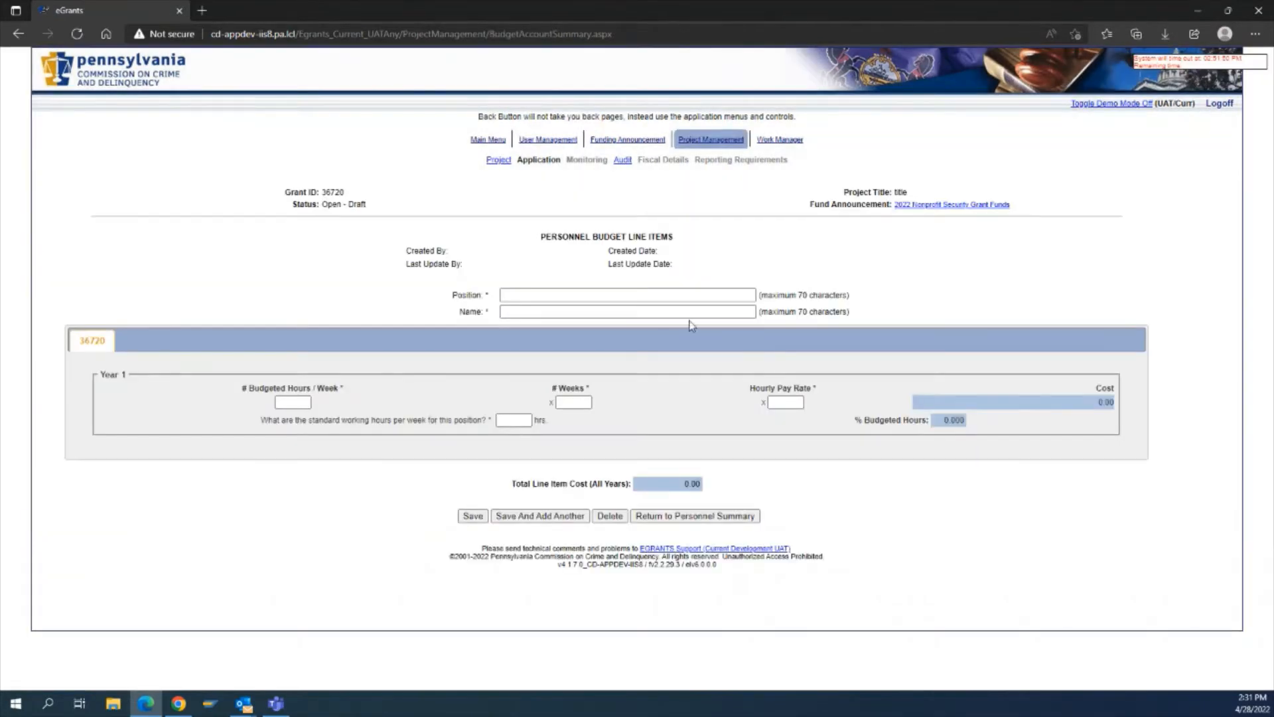
Step: Enter "security guard" as the position and fill in the employee's name on the personnel line item
click(645, 296)
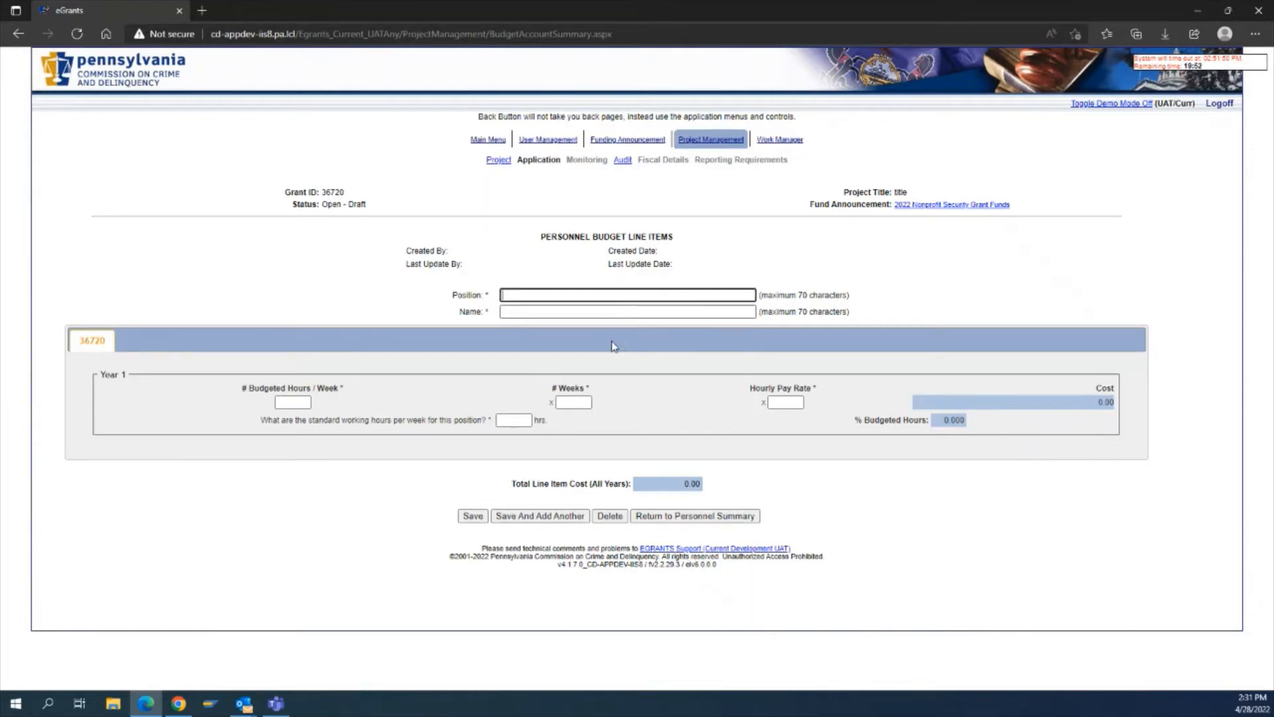
text(security guard)
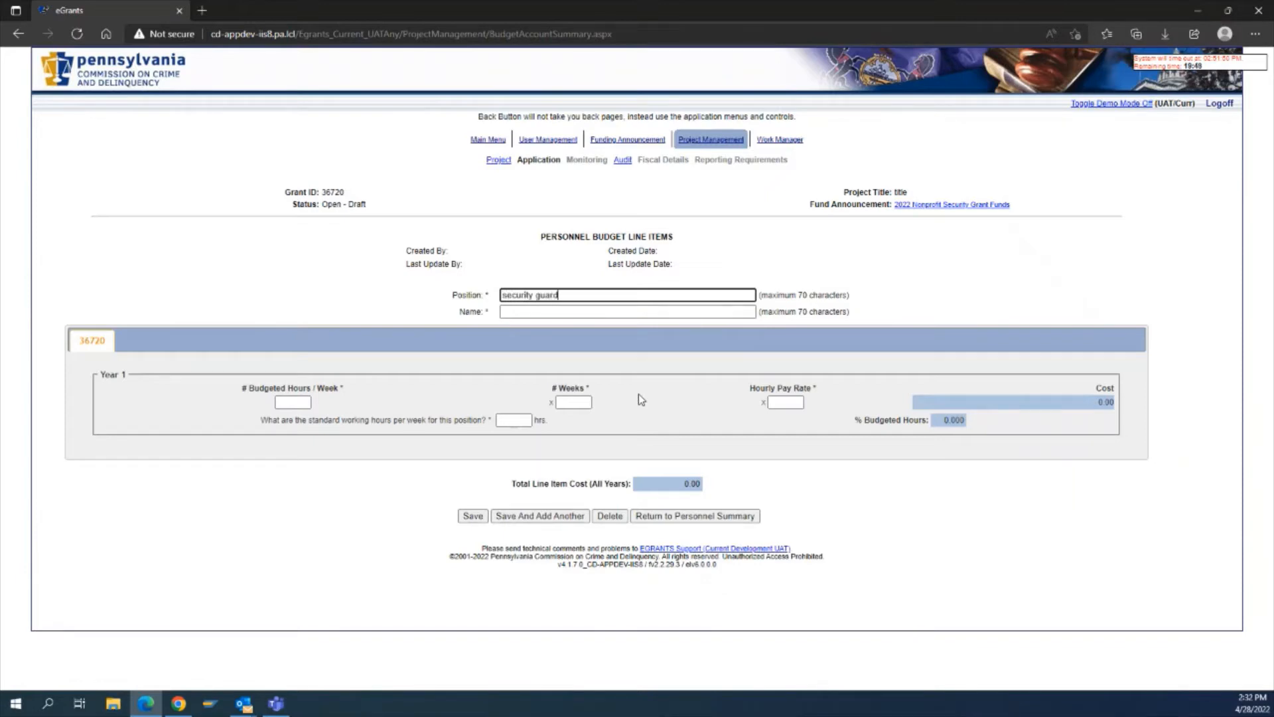
key(Tab)
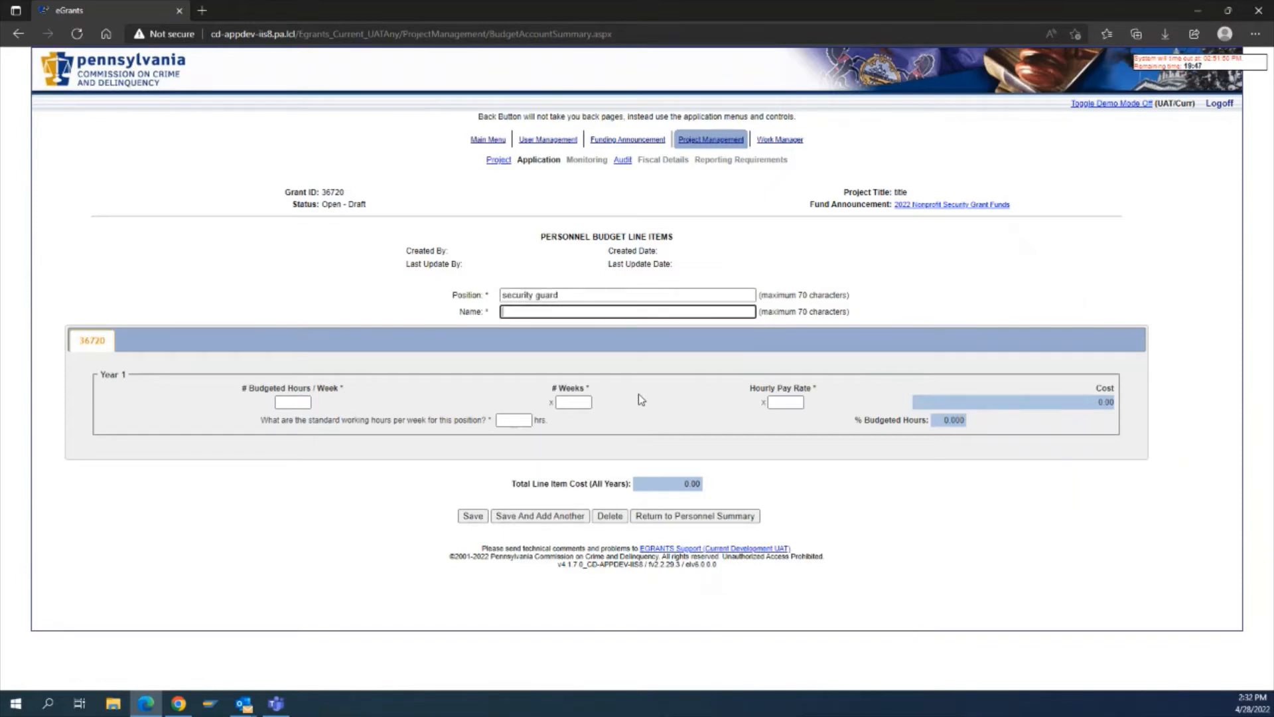
text(jo)
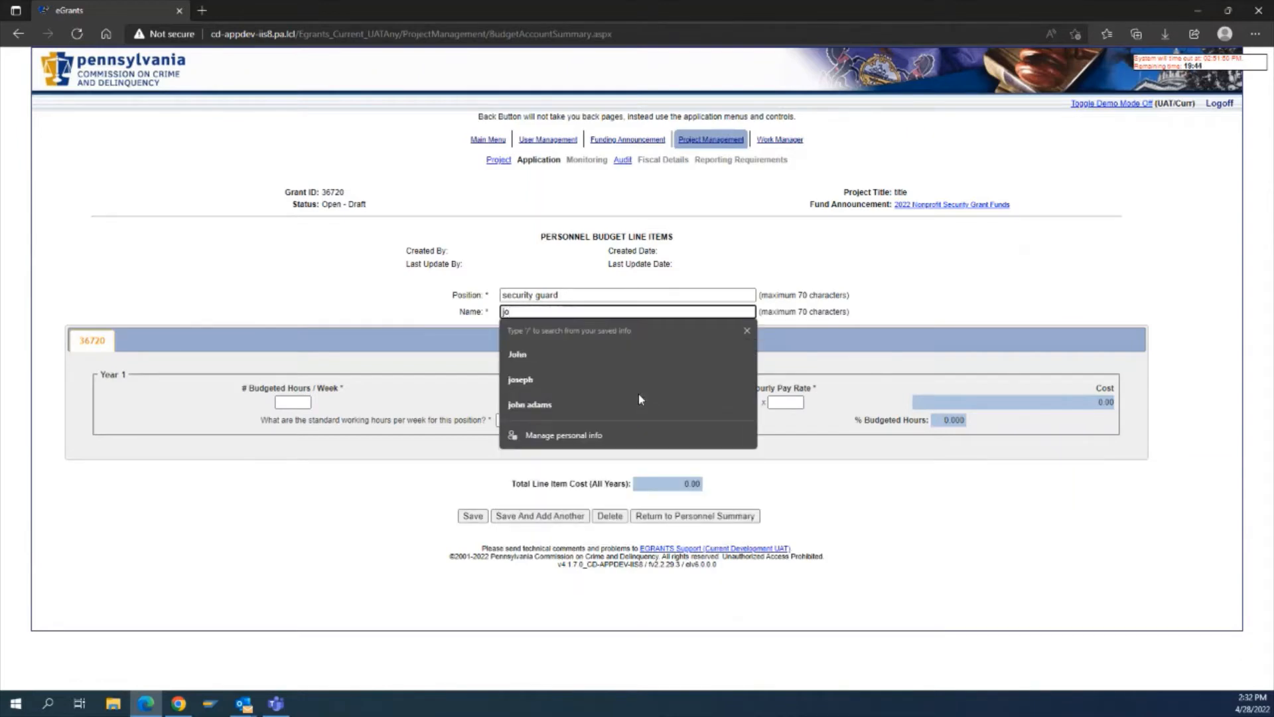
text(hn smith)
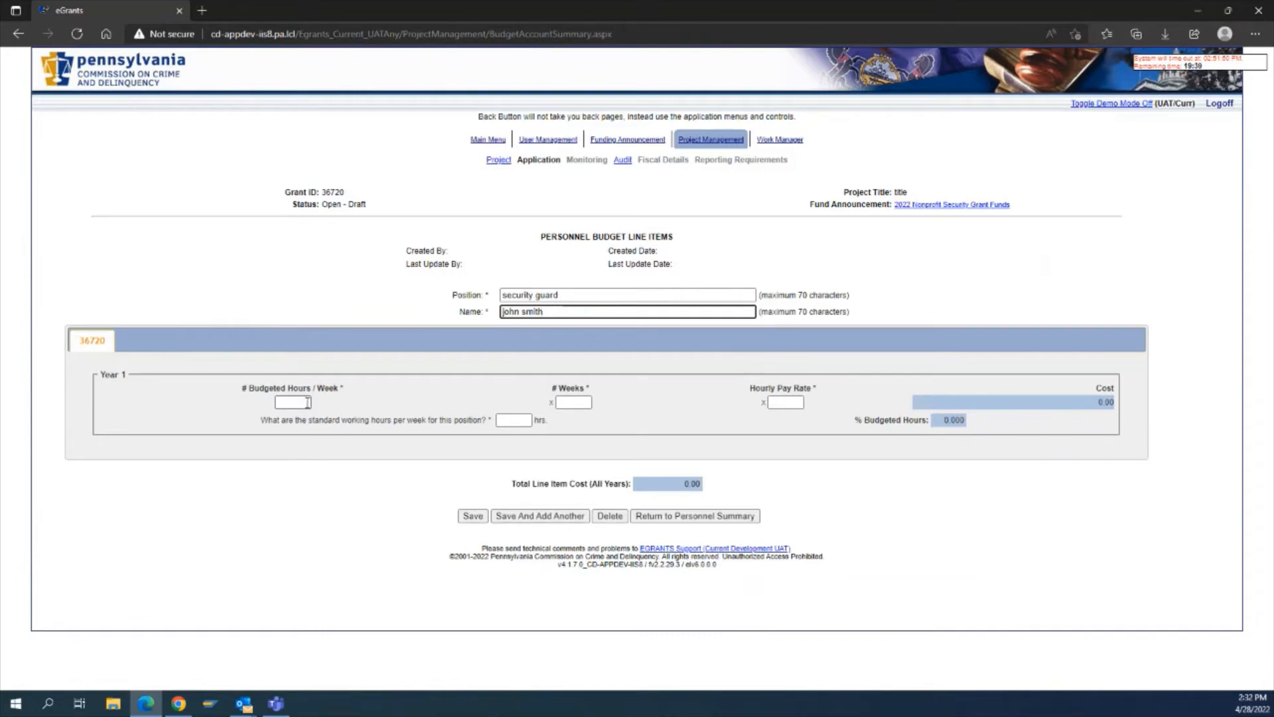
Step: For Year 1, set 4 budgeted hours per week, 52 weeks, an hourly pay rate of 25 and 40 standard weekly hours
click(307, 403)
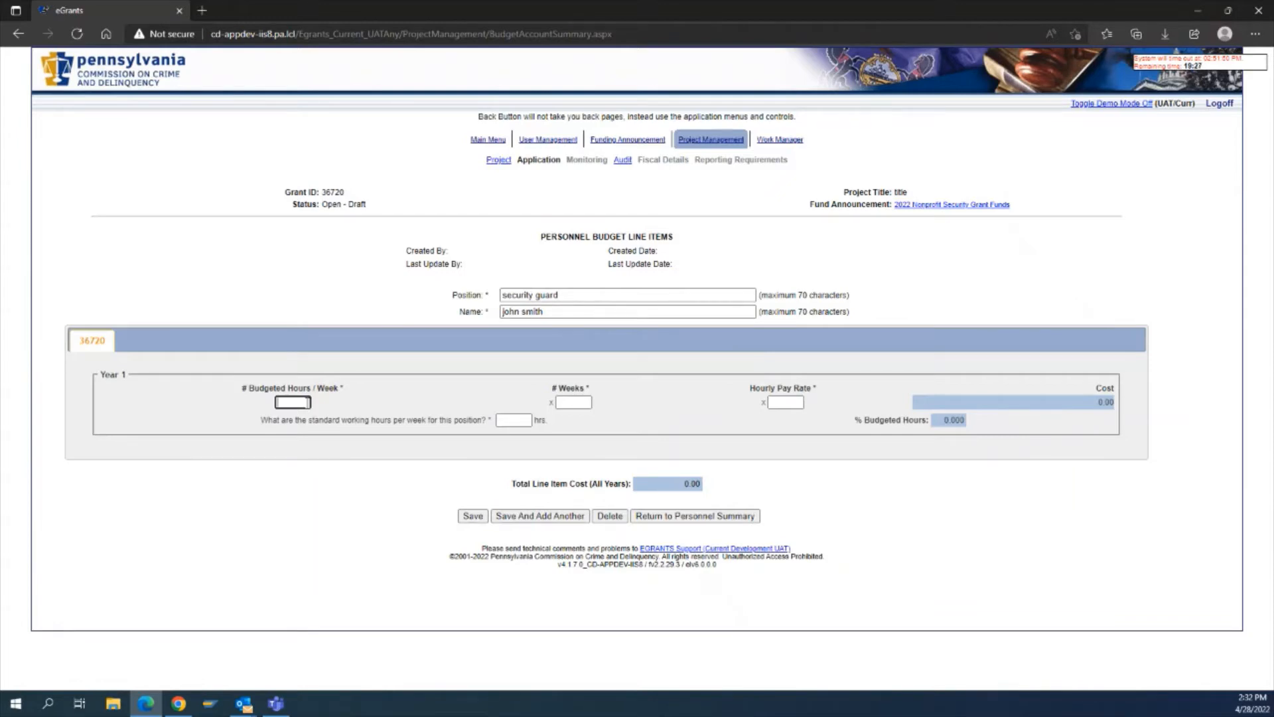
text(4)
key(Tab)
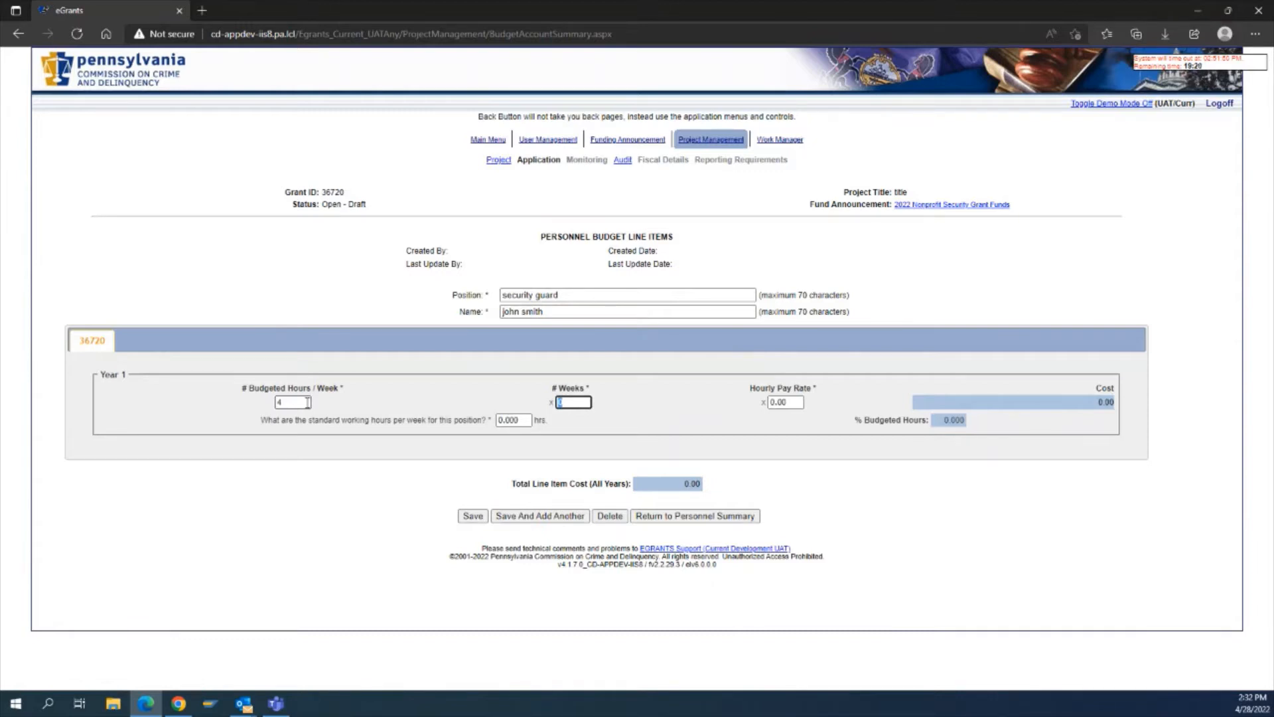
text(52)
key(Tab)
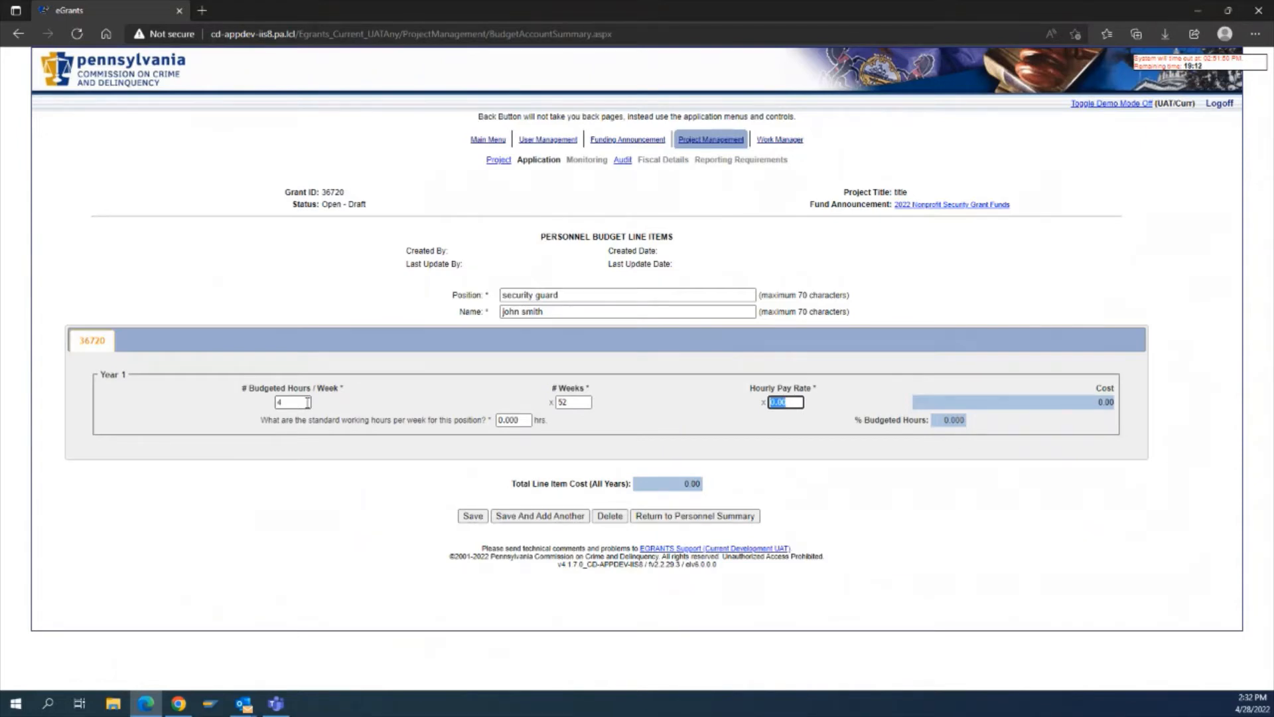
text(25)
key(Tab)
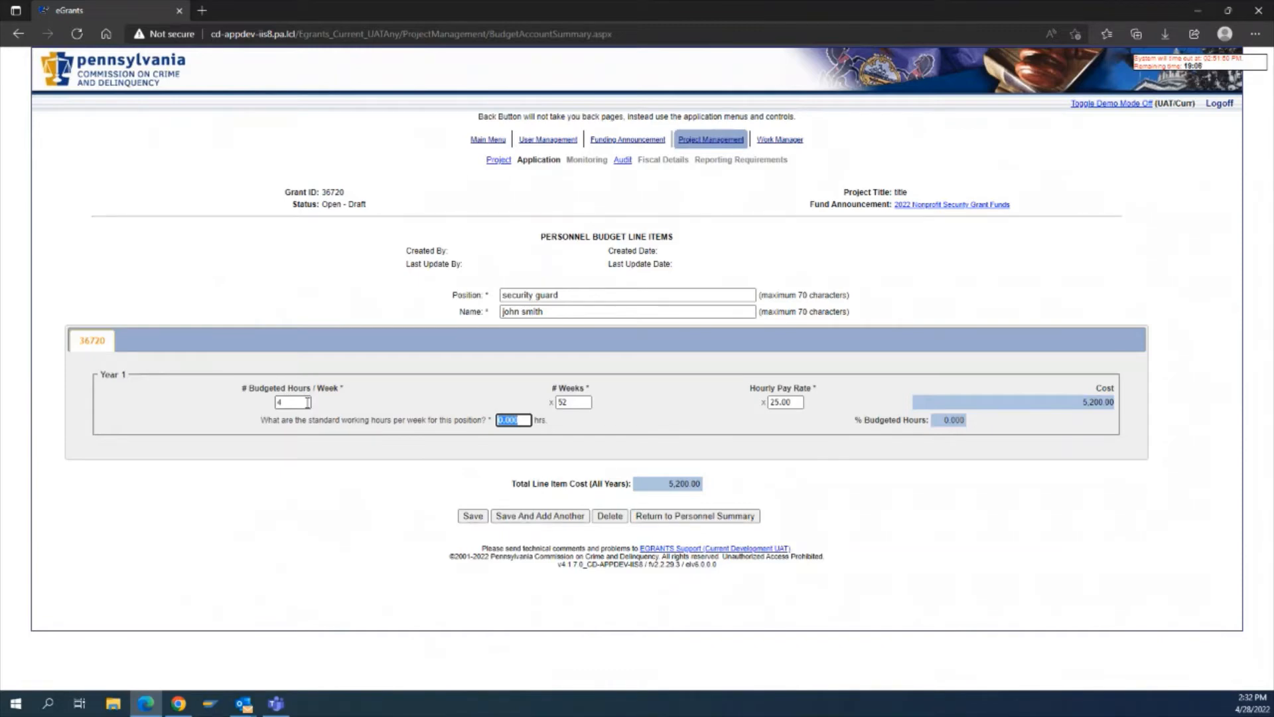
text(40)
key(Tab)
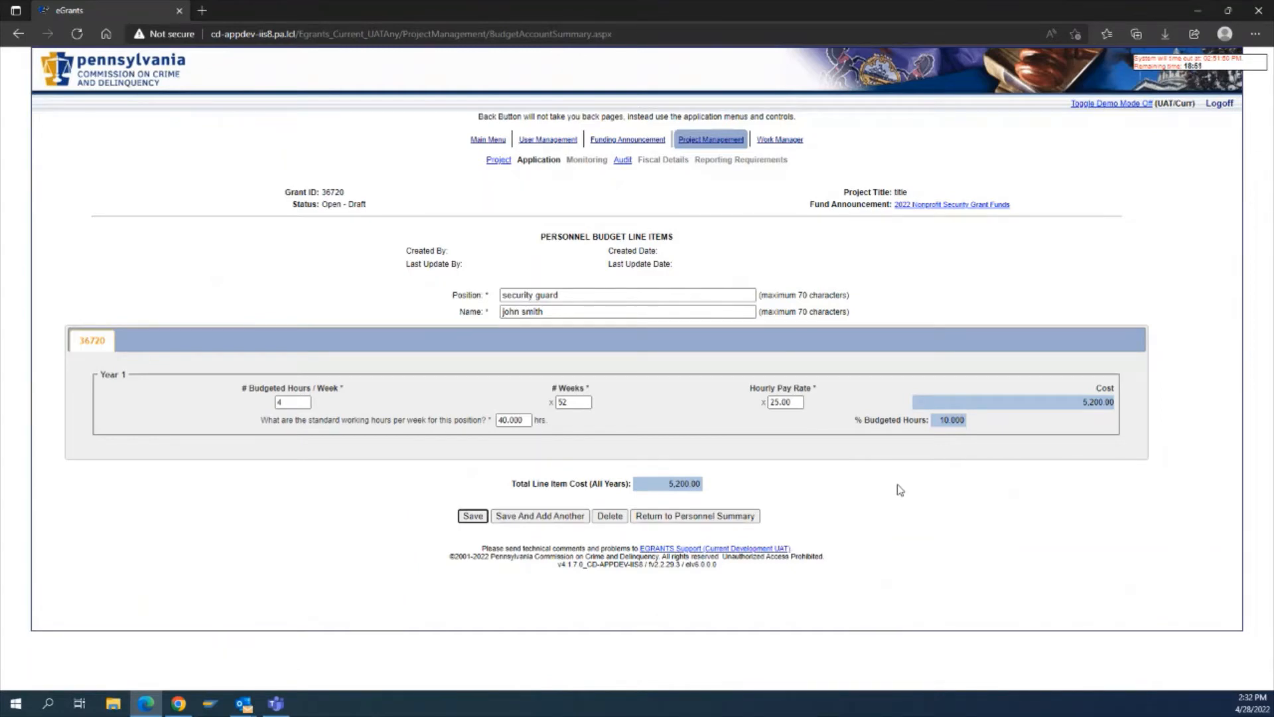
Step: Save the security guard line item and the Personnel category, declining the browser's offer to store the form data
click(463, 519)
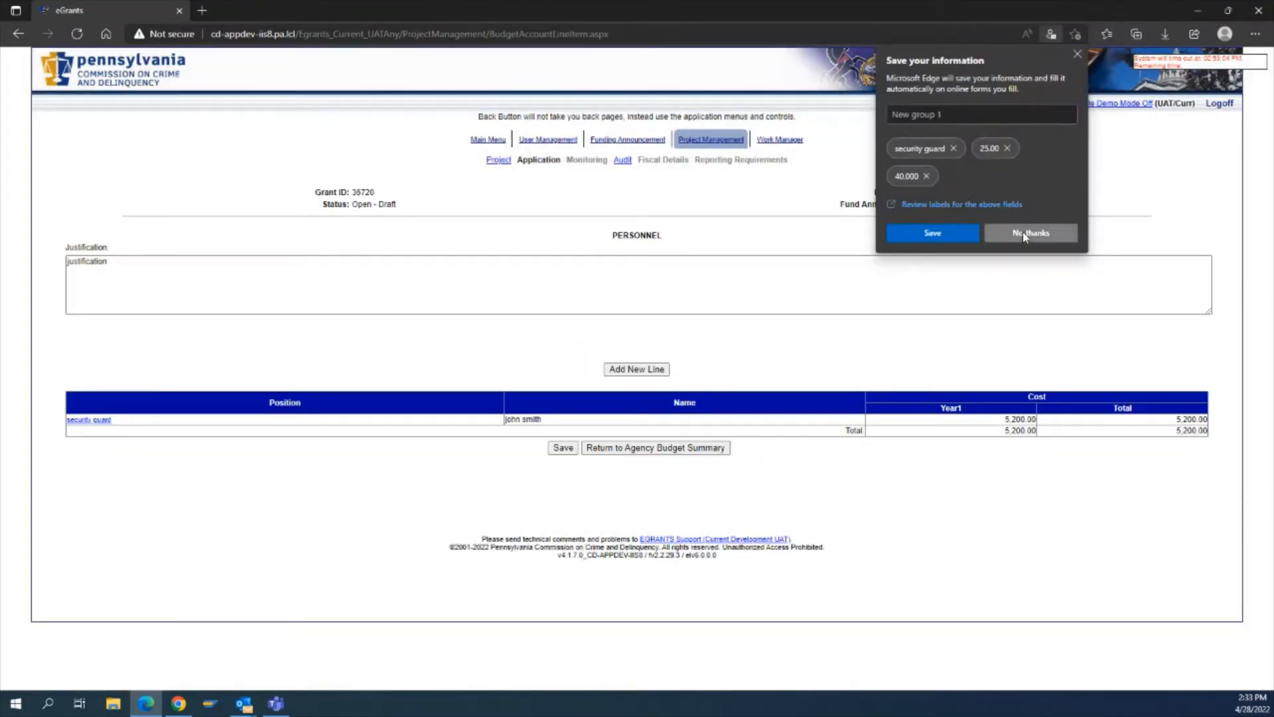
click(1025, 237)
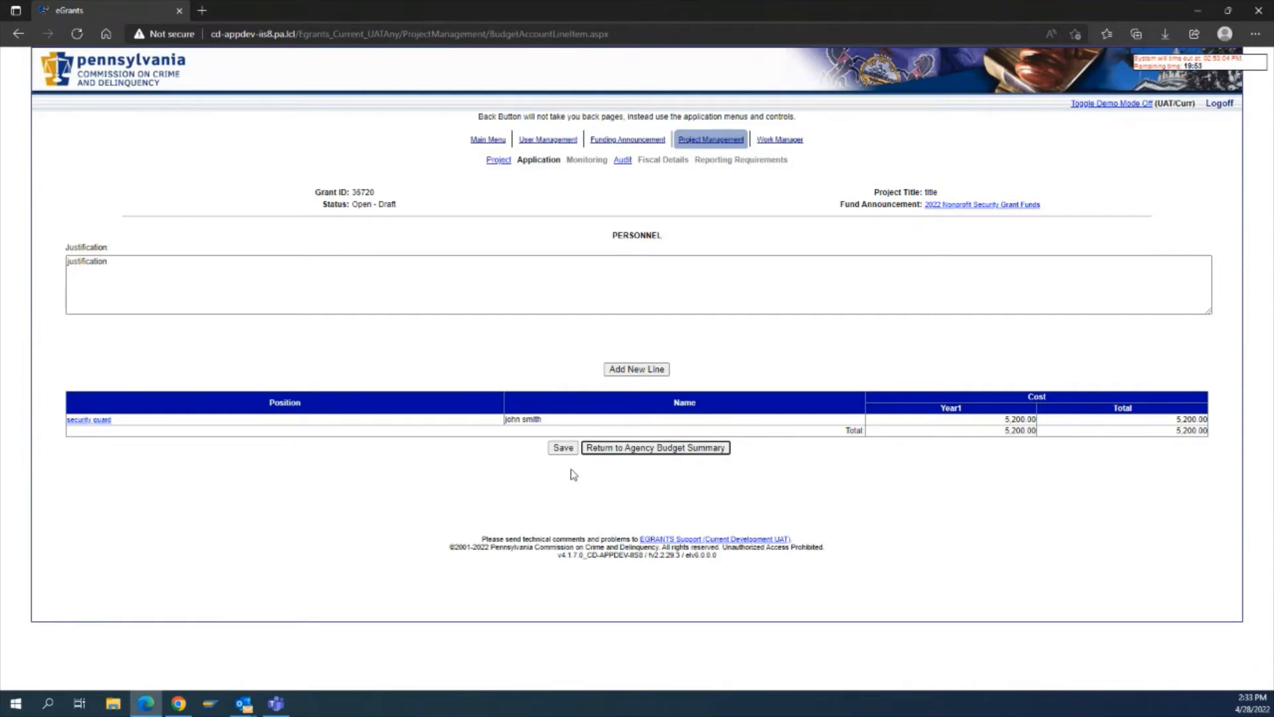
click(563, 448)
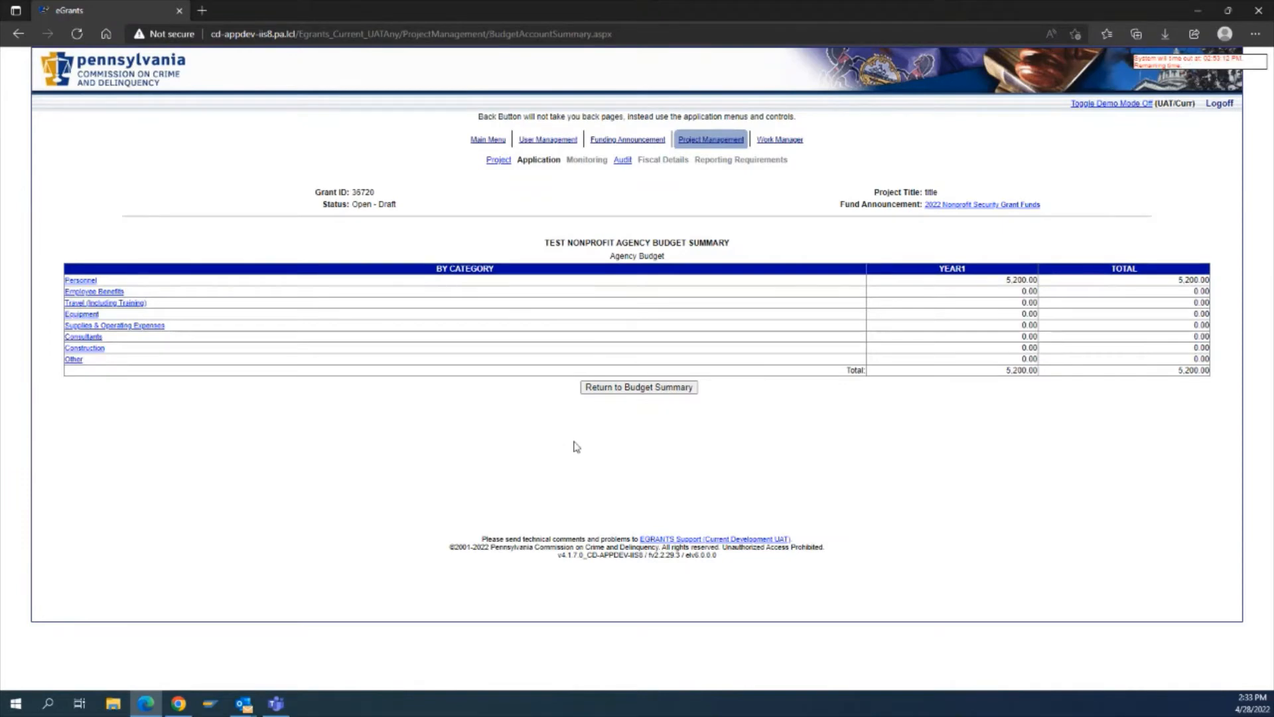
Step: In the Employee Benefits category, enter "justification" as the justification and start a new line for the security guard position
click(107, 293)
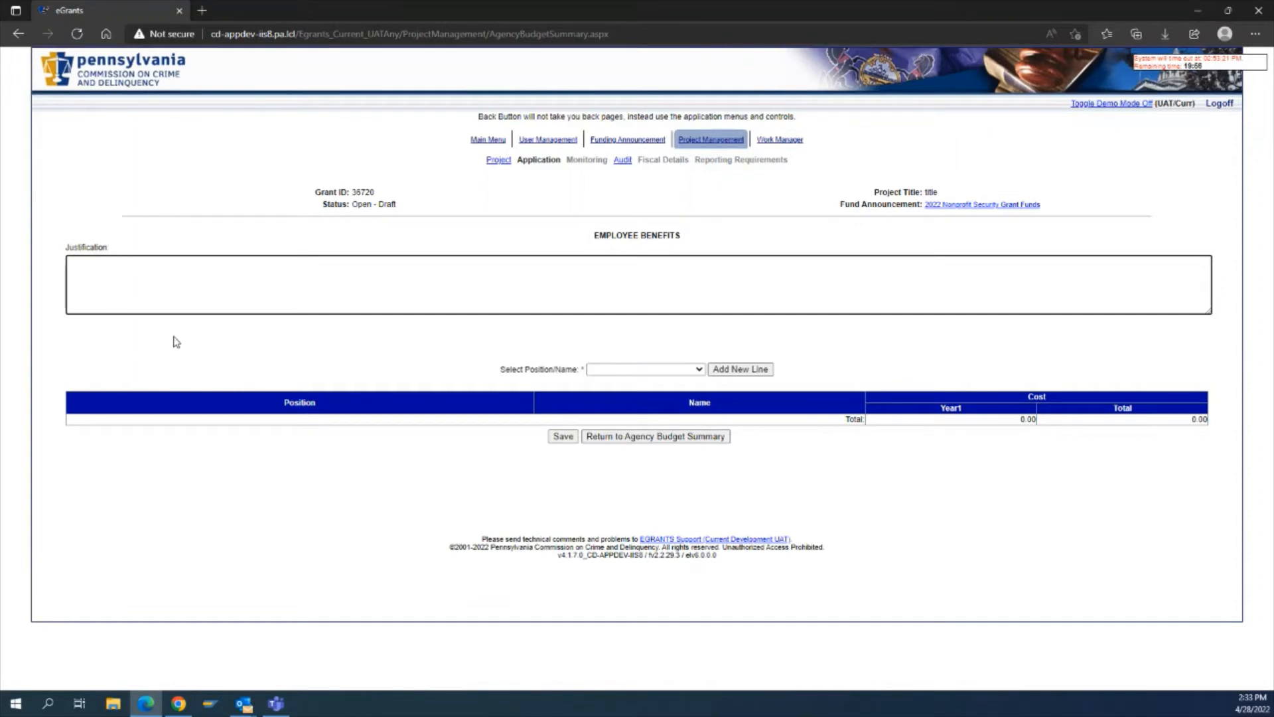
text(justification)
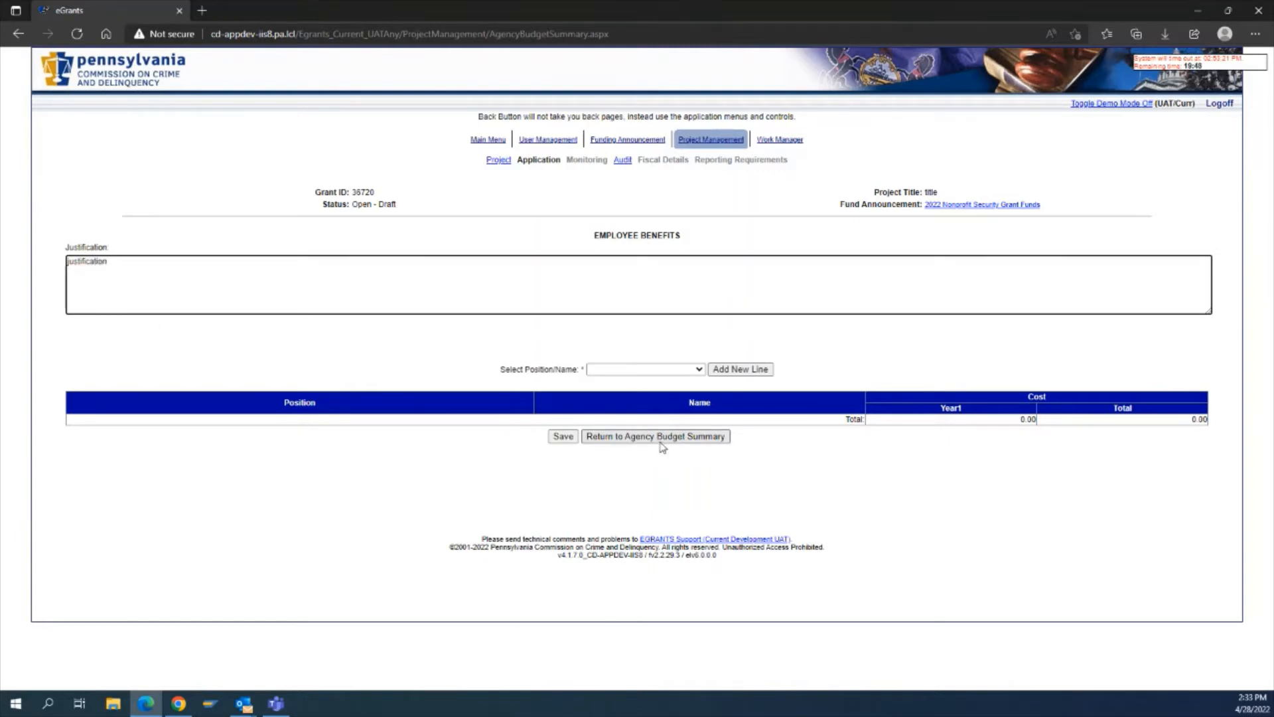
click(700, 369)
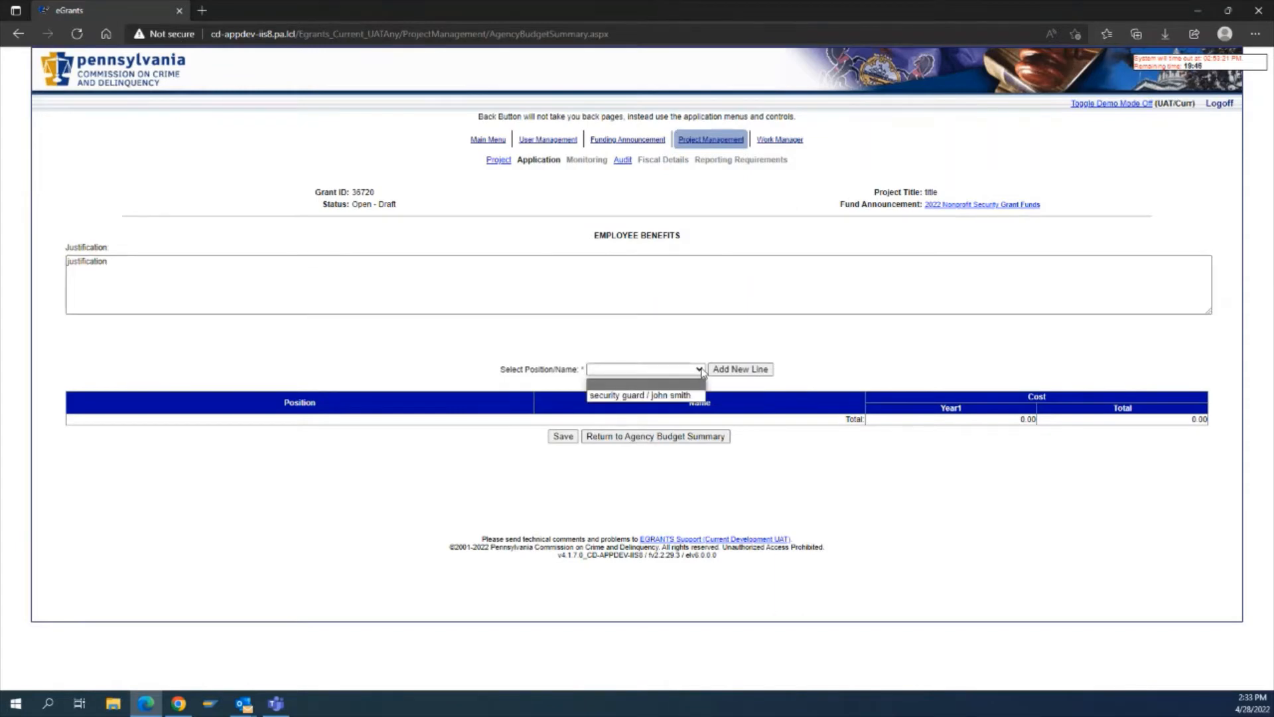
click(702, 395)
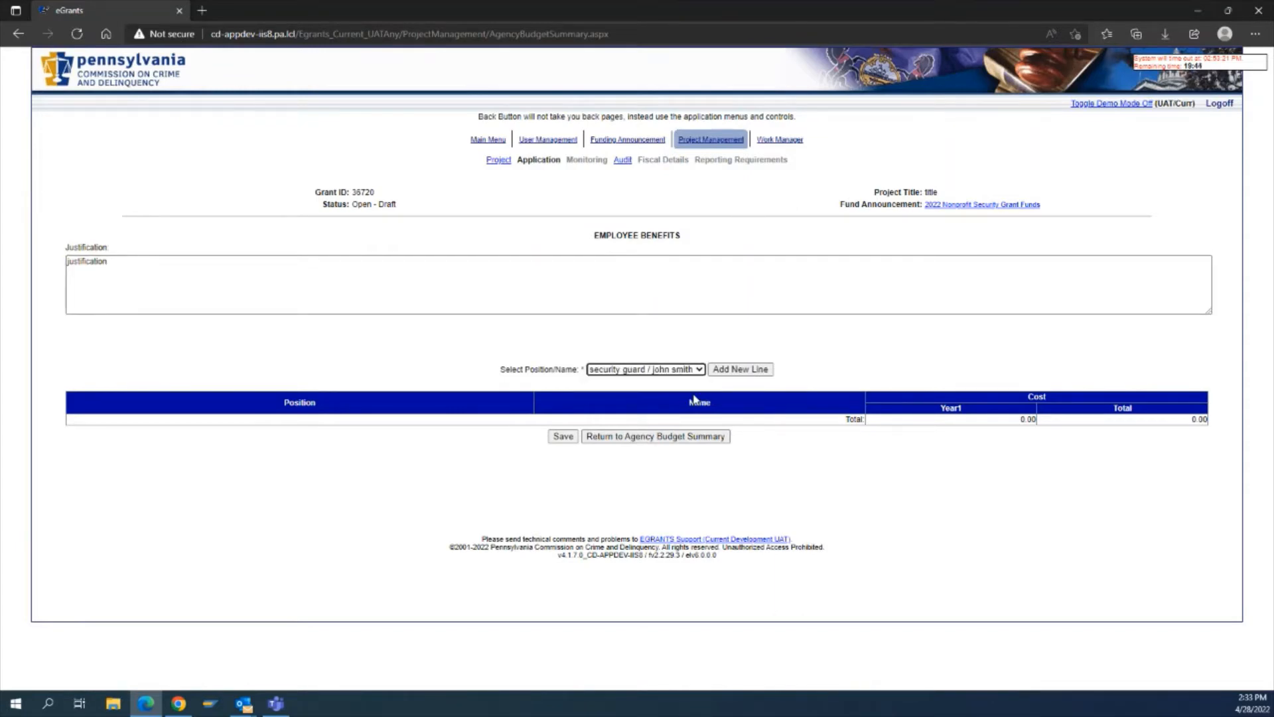
click(736, 369)
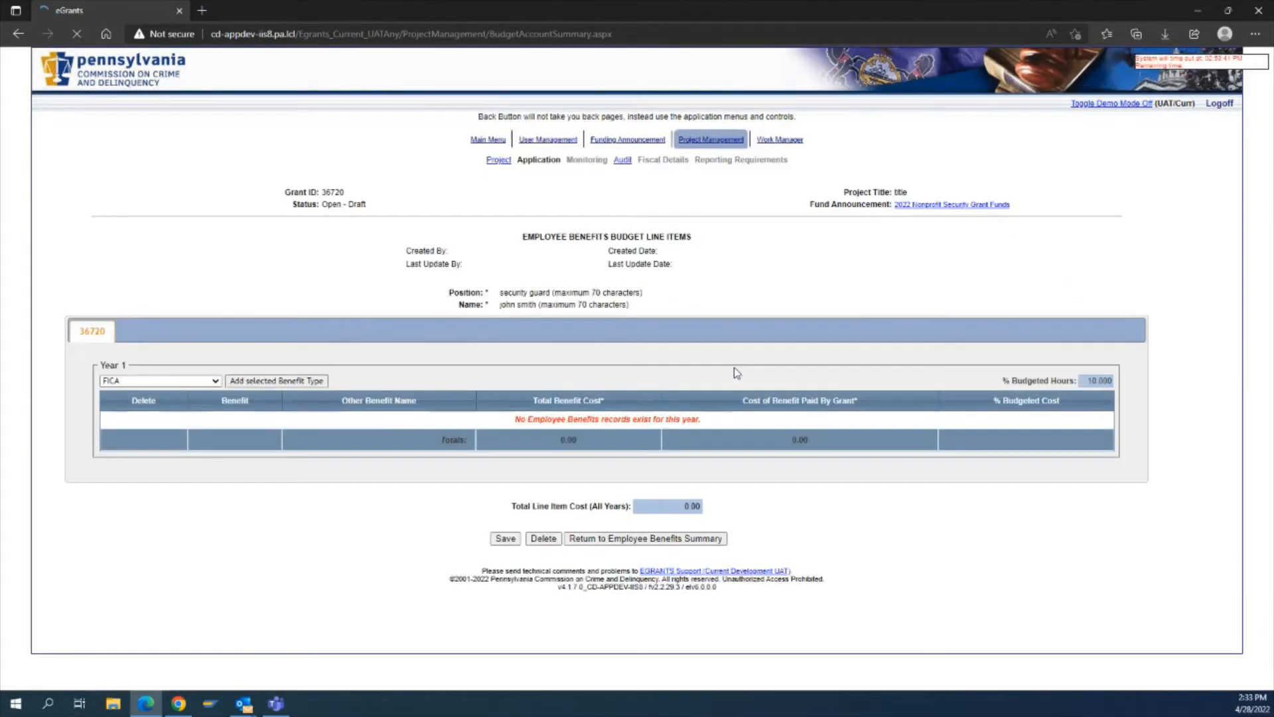
Step: Add a Medical benefit to Year 1 with a total benefit cost of 5000
click(215, 382)
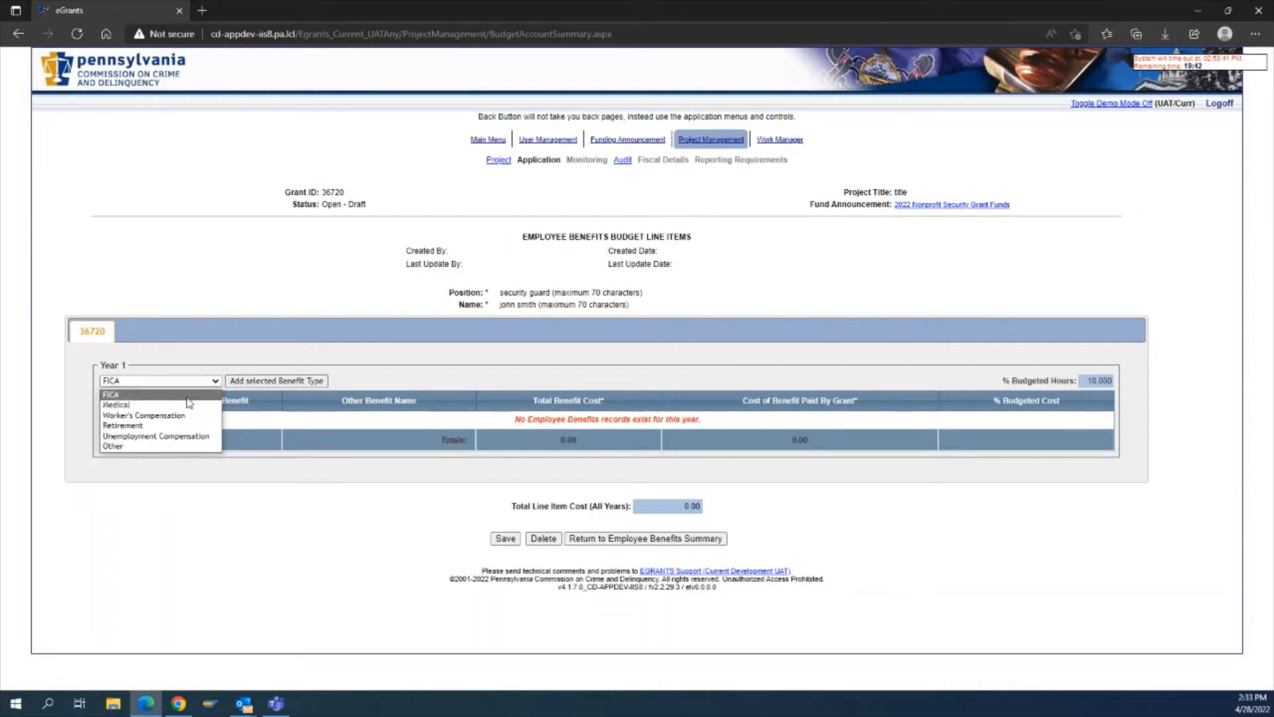
click(159, 404)
click(240, 381)
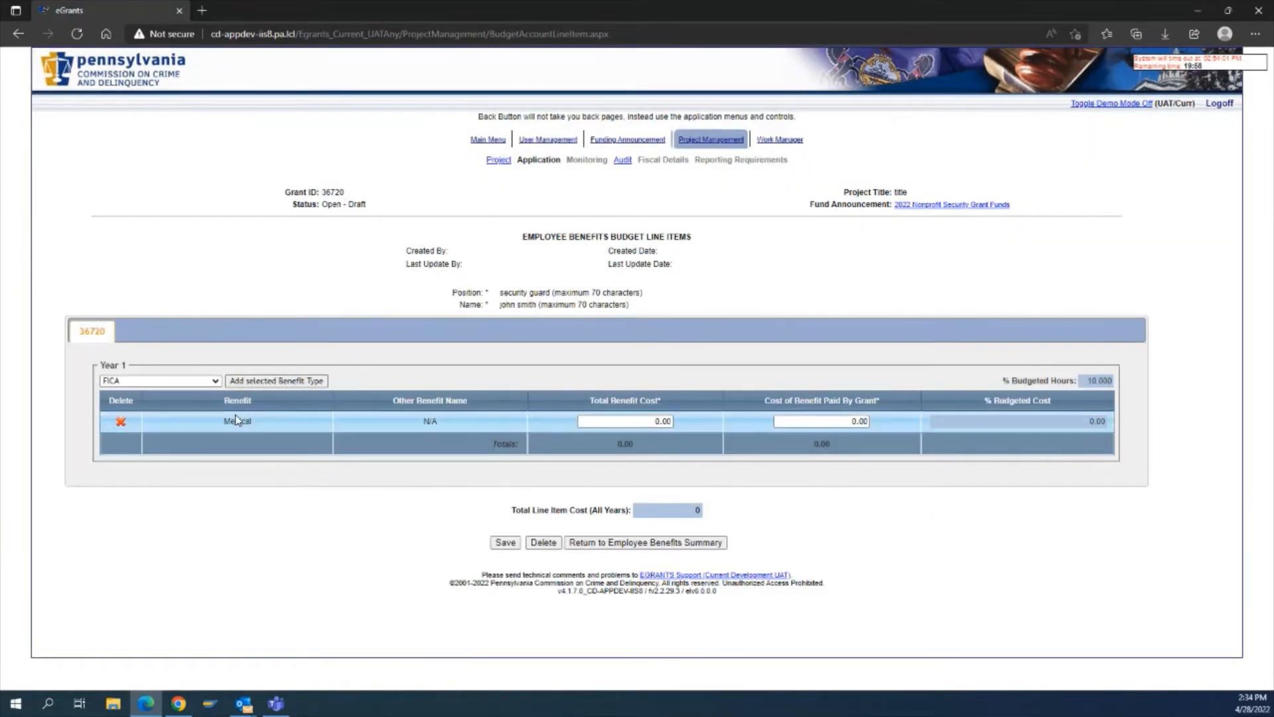
click(641, 426)
text(5000)
key(Tab)
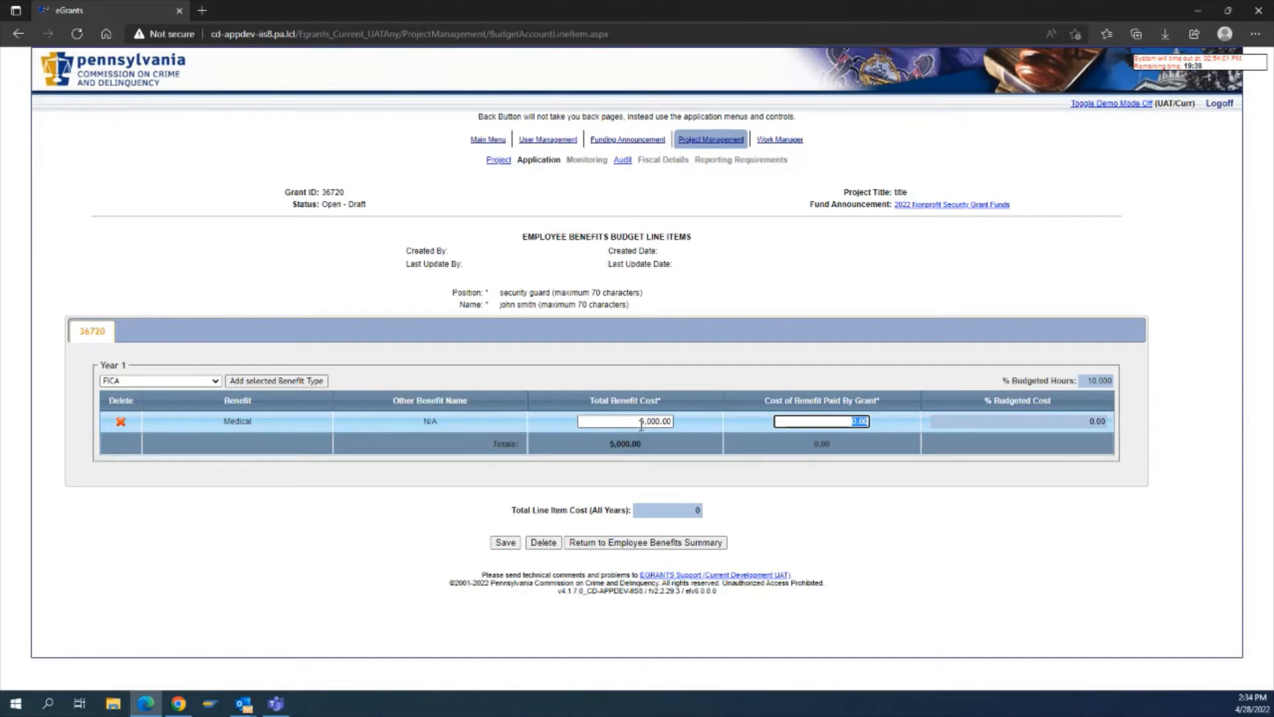
Step: Check the budgeted hours percentage and set the Medical benefit's cost paid by the grant to 500
drag(1078, 381, 1115, 385)
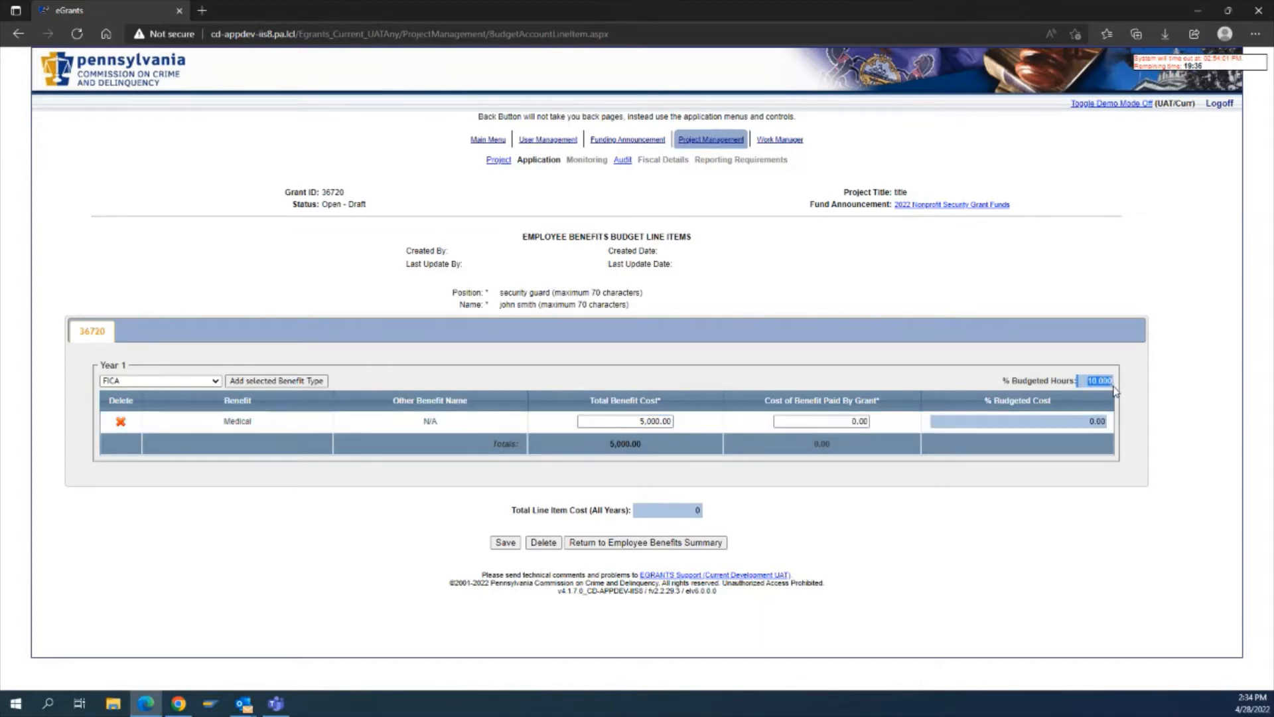
click(1051, 382)
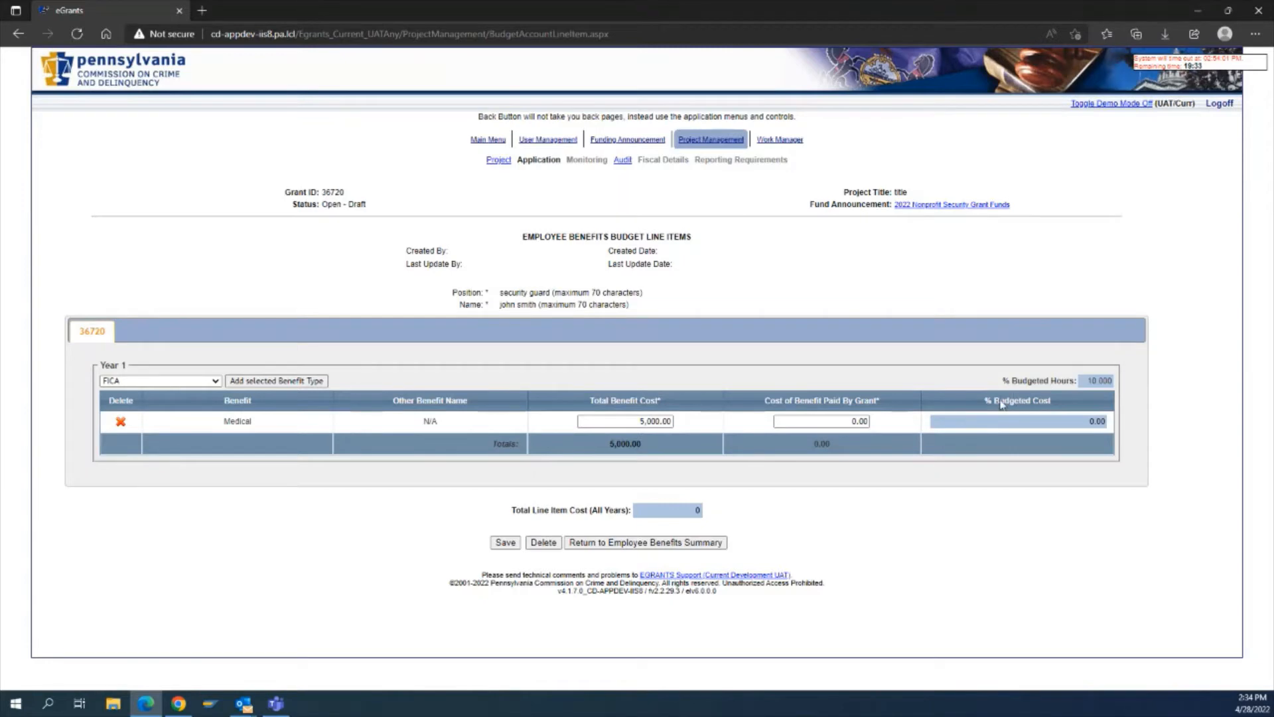
click(871, 425)
text(50)
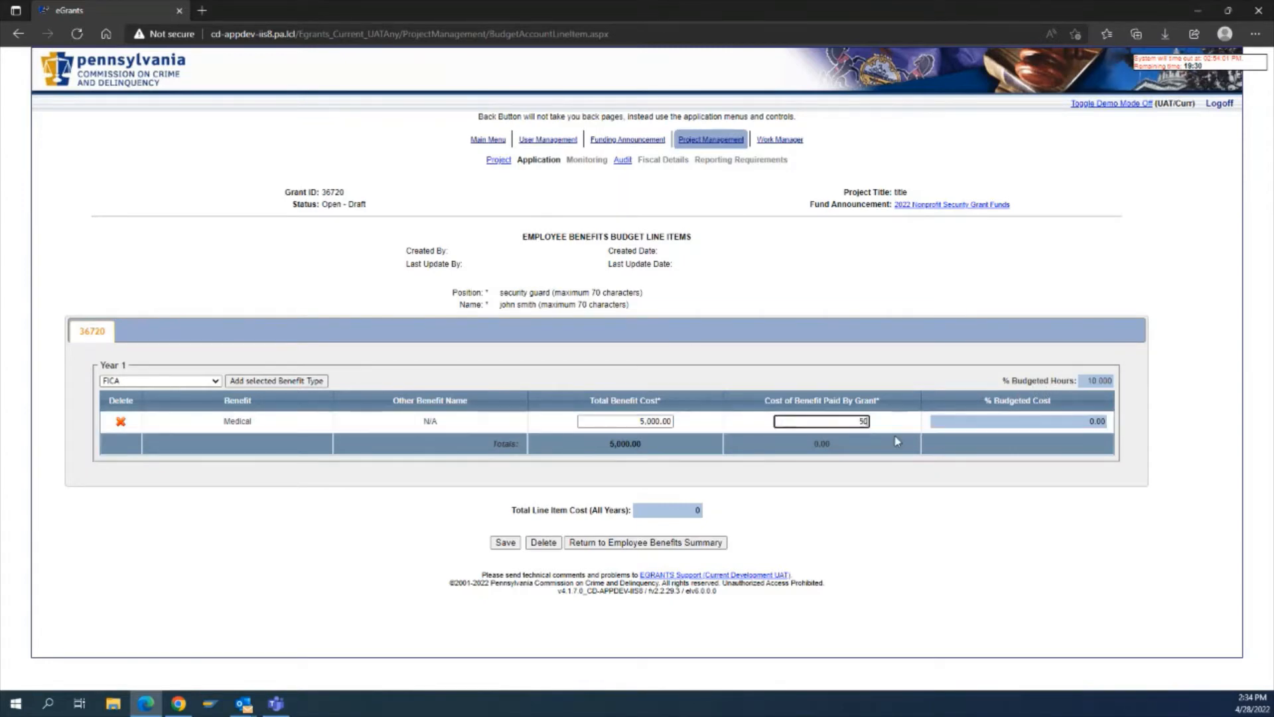
text(0)
key(Tab)
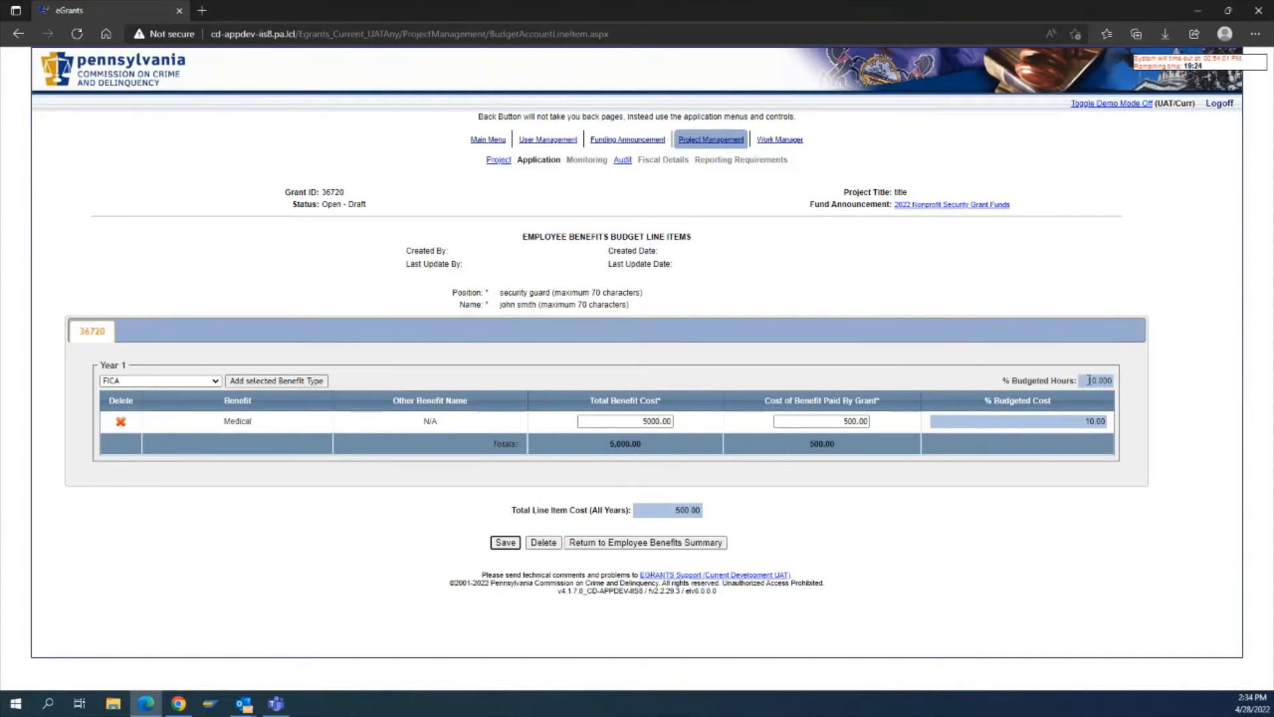
Step: Compare the budgeted hours and budgeted cost percentages, and save the benefits line item and the Employee Benefits category
drag(1089, 380, 1114, 381)
drag(1086, 421, 1108, 424)
click(1096, 497)
click(512, 549)
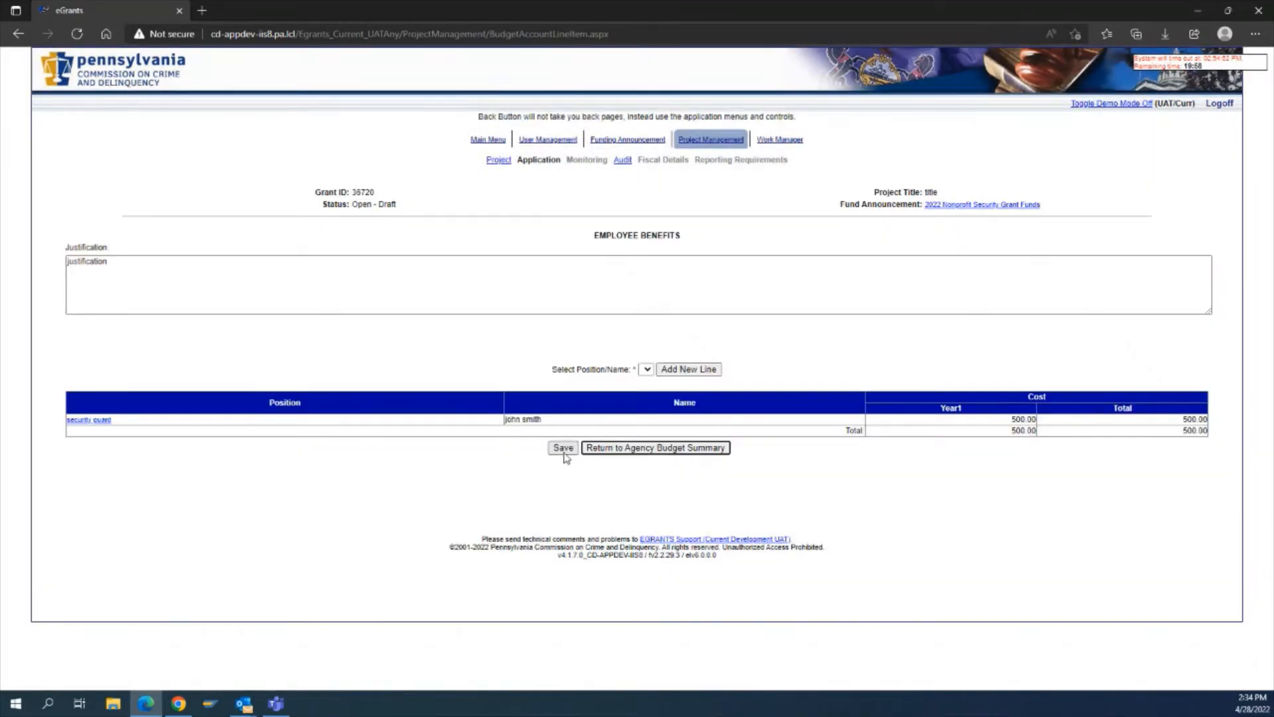
click(564, 450)
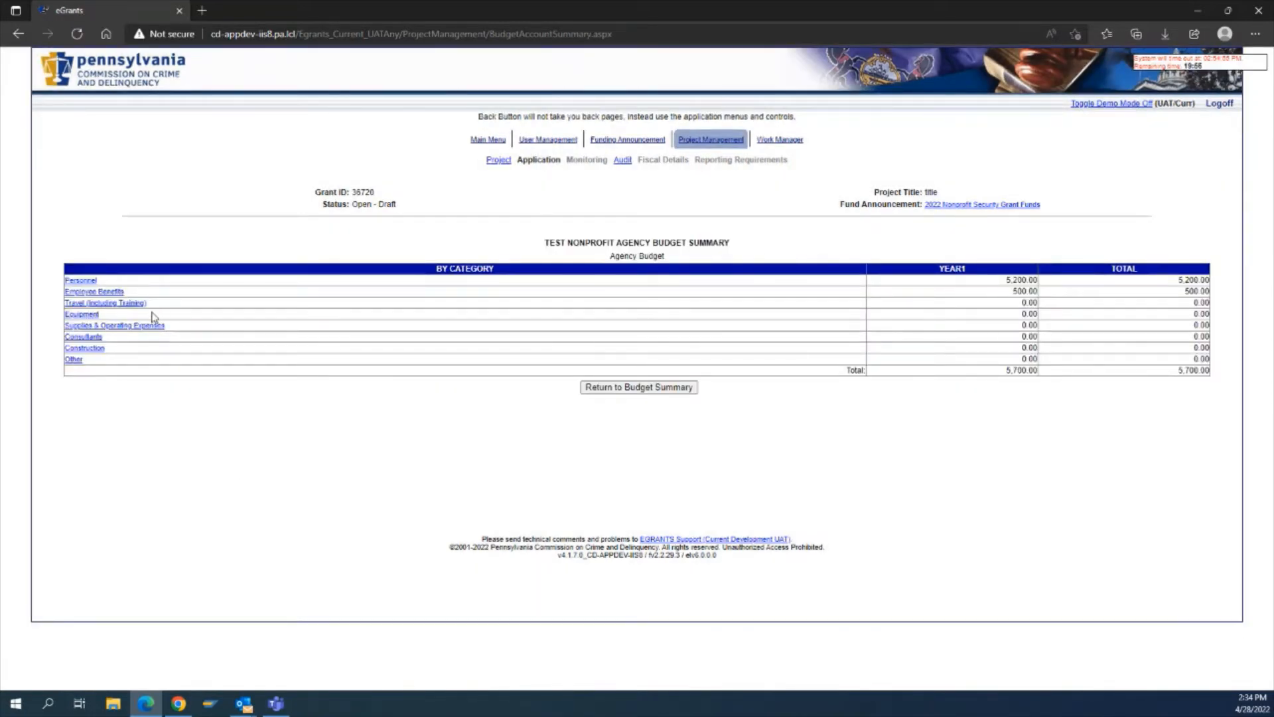
Step: In the Travel (Including Training) category, enter "justification" as the justification and start a new line item
click(108, 303)
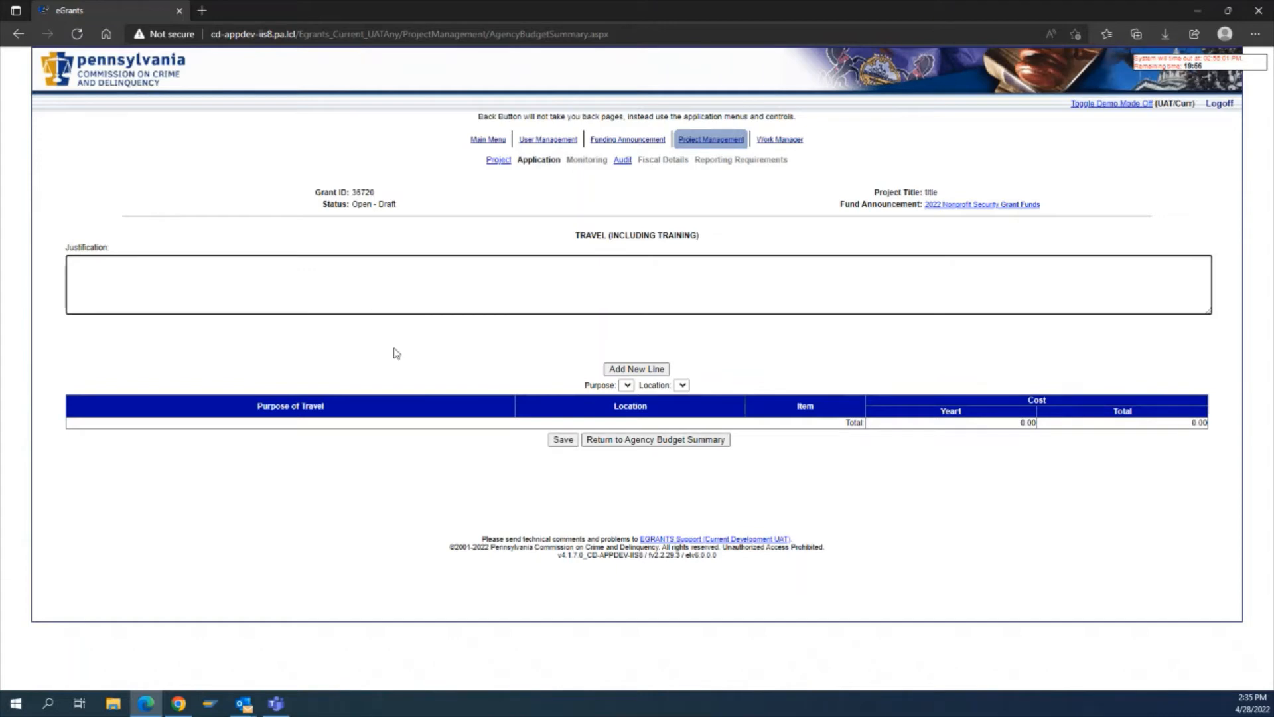
text(justification)
click(639, 369)
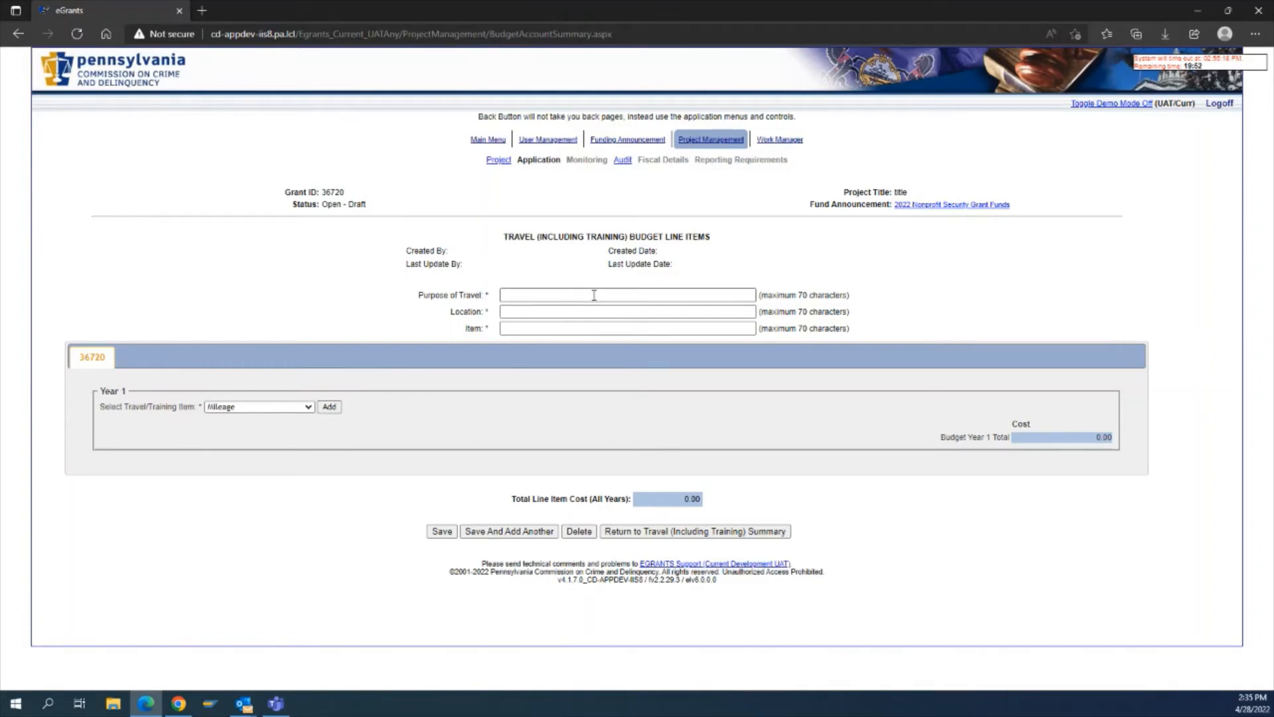
Step: Fill in the travel line item with purpose "guard training", location "Pittsburgh" and item "test"
click(552, 294)
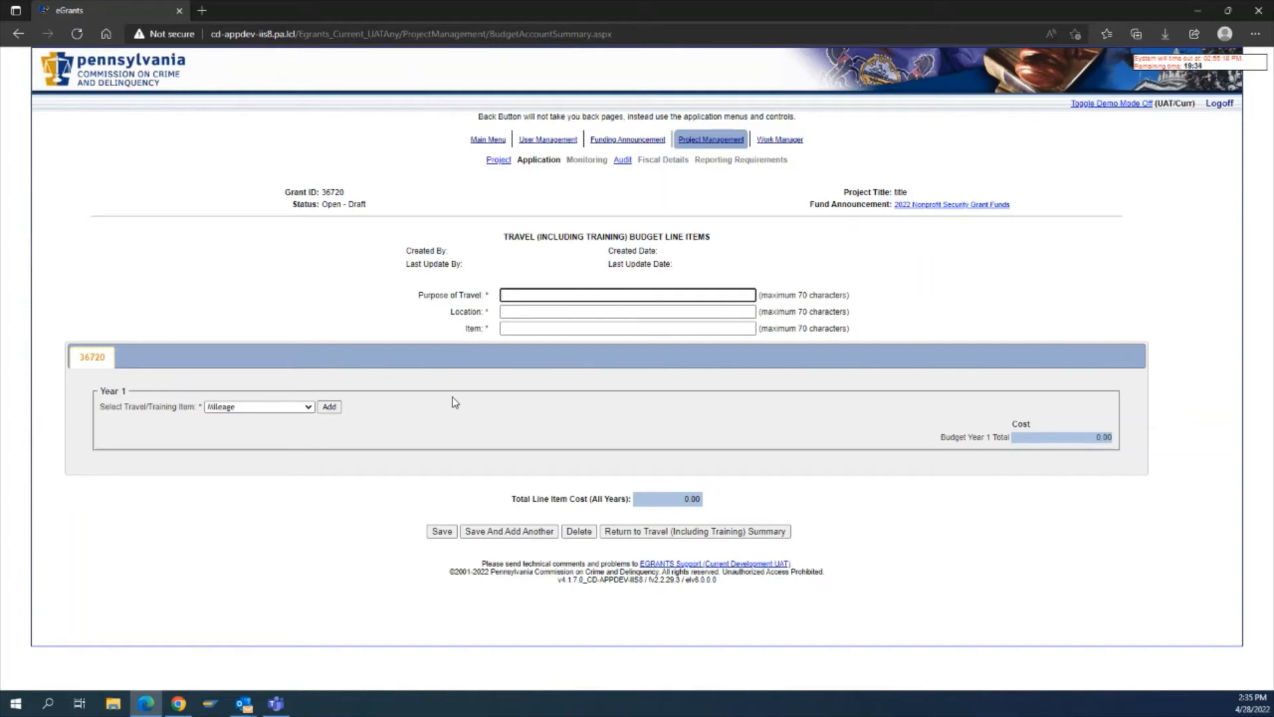
text(guard training)
key(Tab)
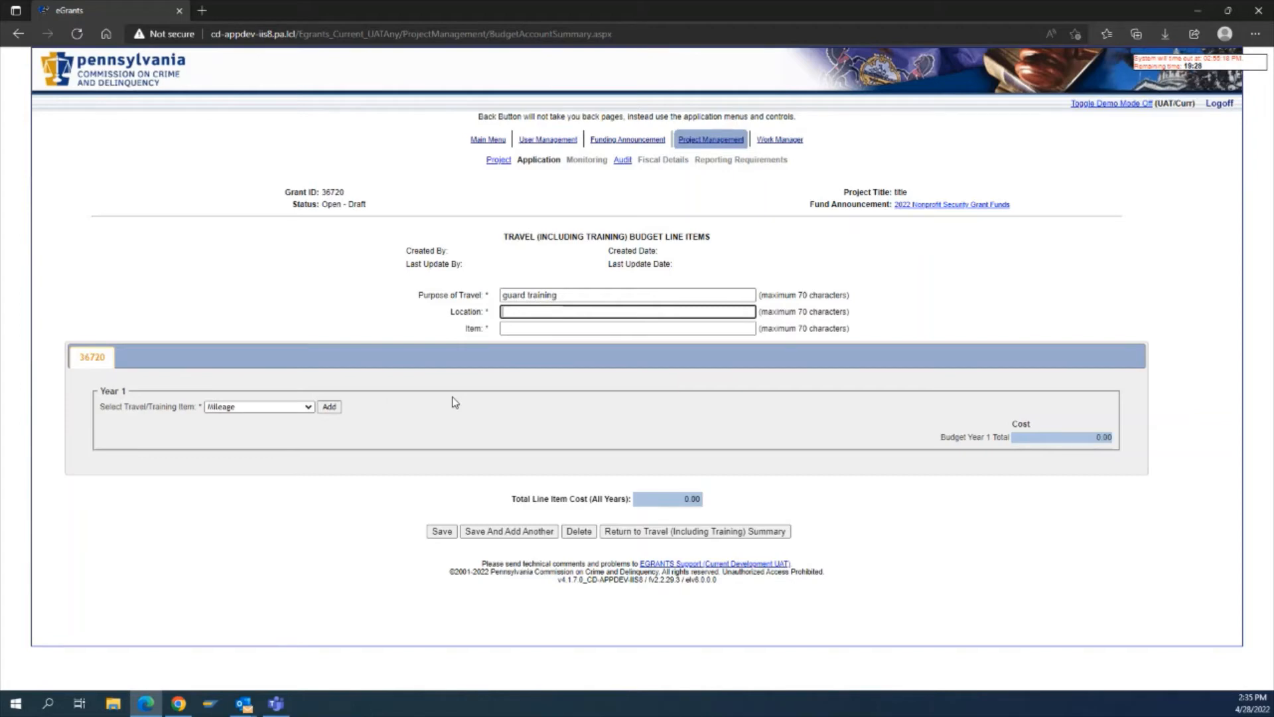
text(Pittsburgh)
key(Tab)
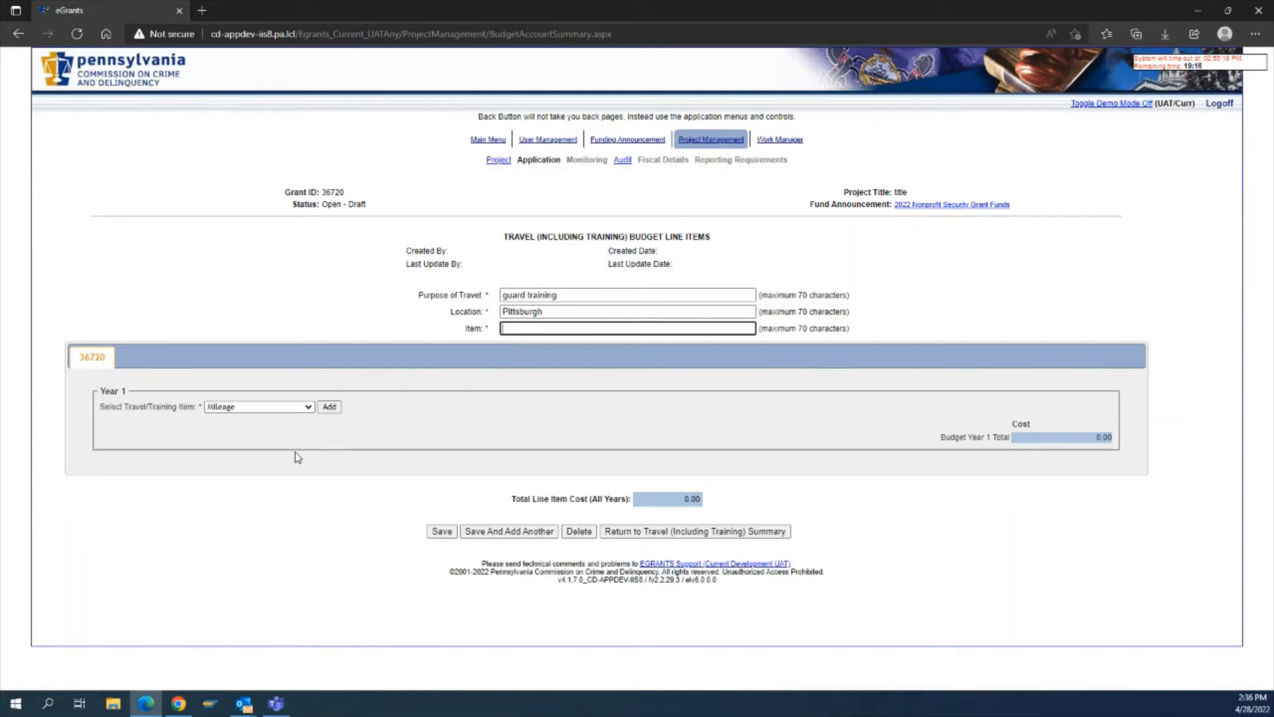
text(s)
key(BackSpace)
text(est)
Step: Add Year 1 Mileage of 200 miles, 1 trip at a rate of 0.58, and save the line item and the Travel category
click(307, 408)
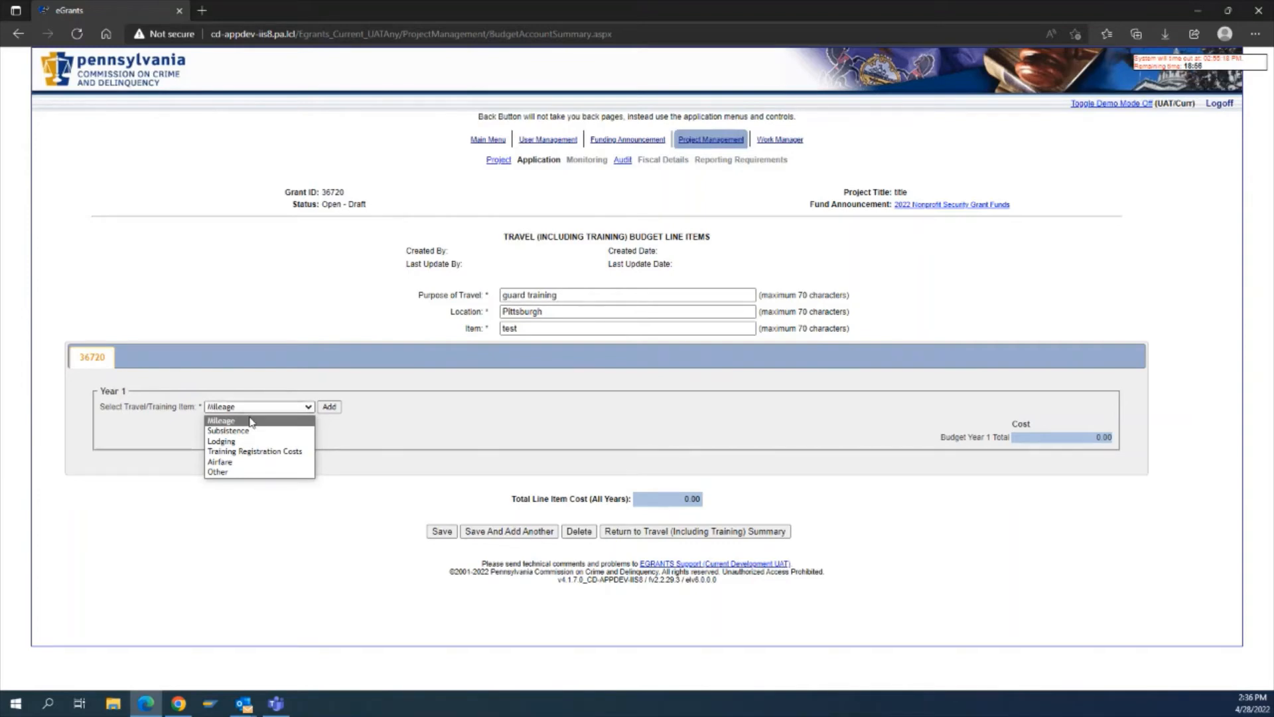
click(222, 421)
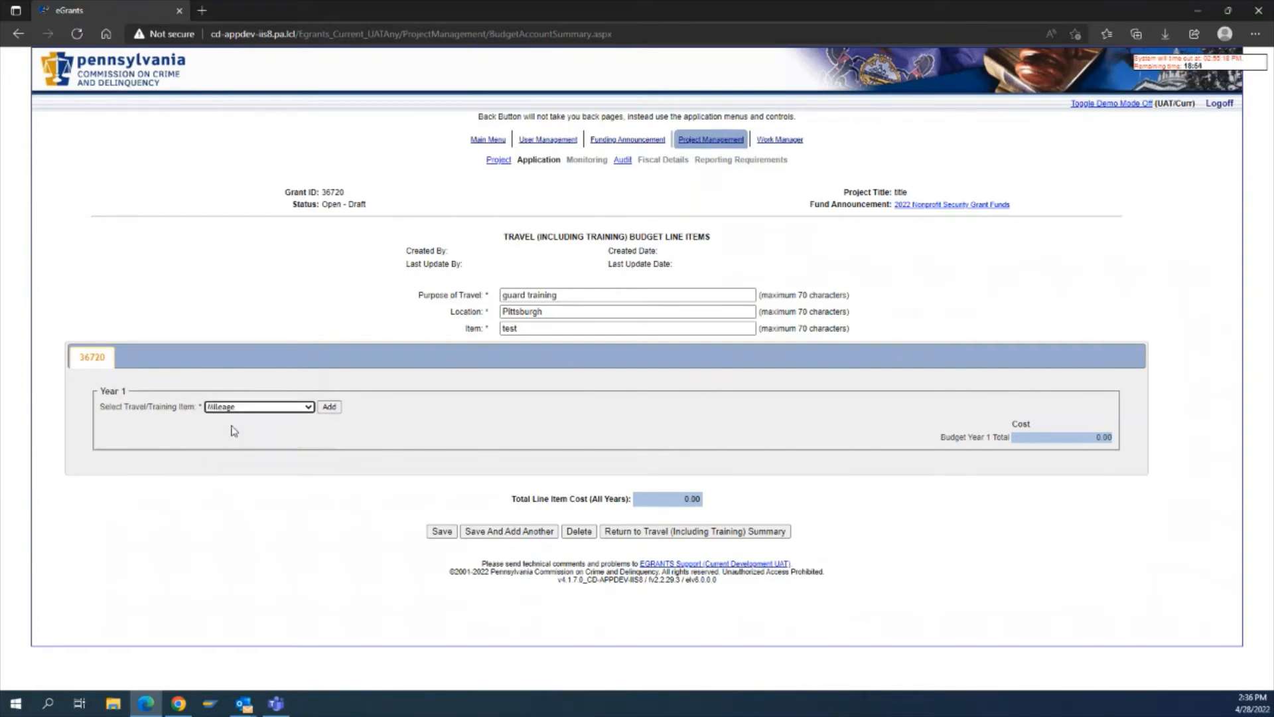
click(329, 406)
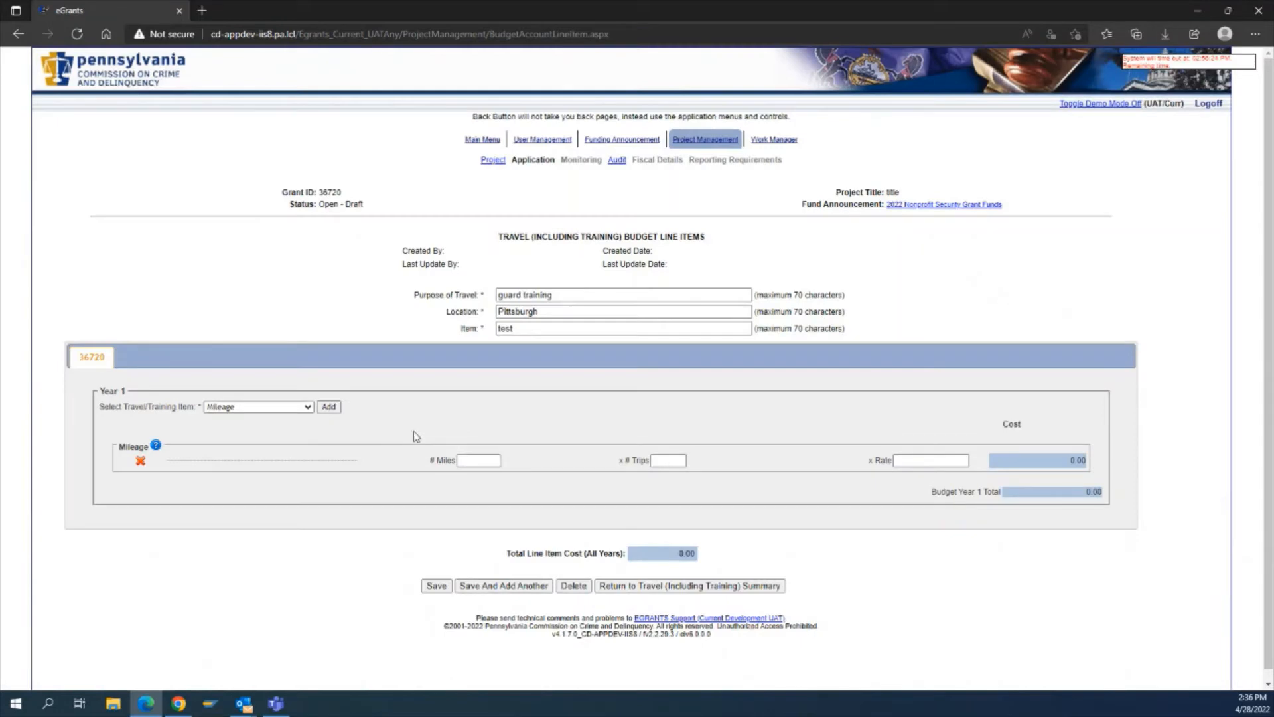
click(486, 463)
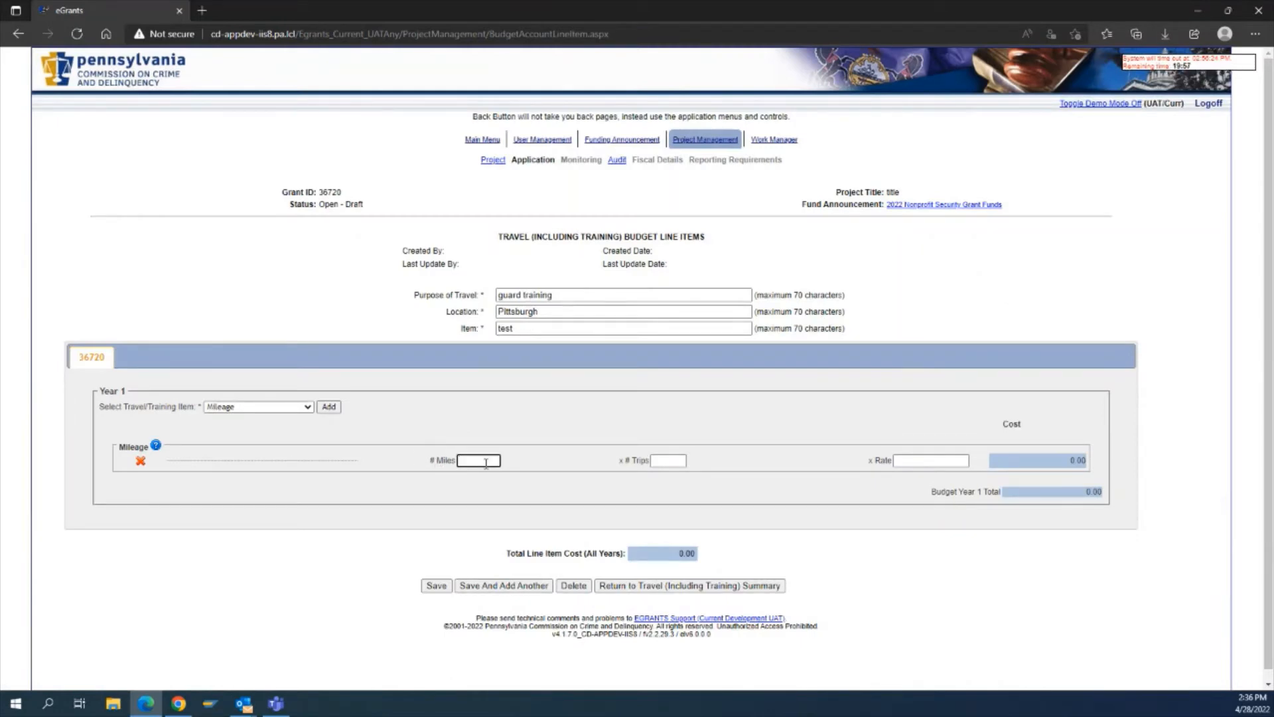
text(200)
key(Tab)
text(1)
key(Tab)
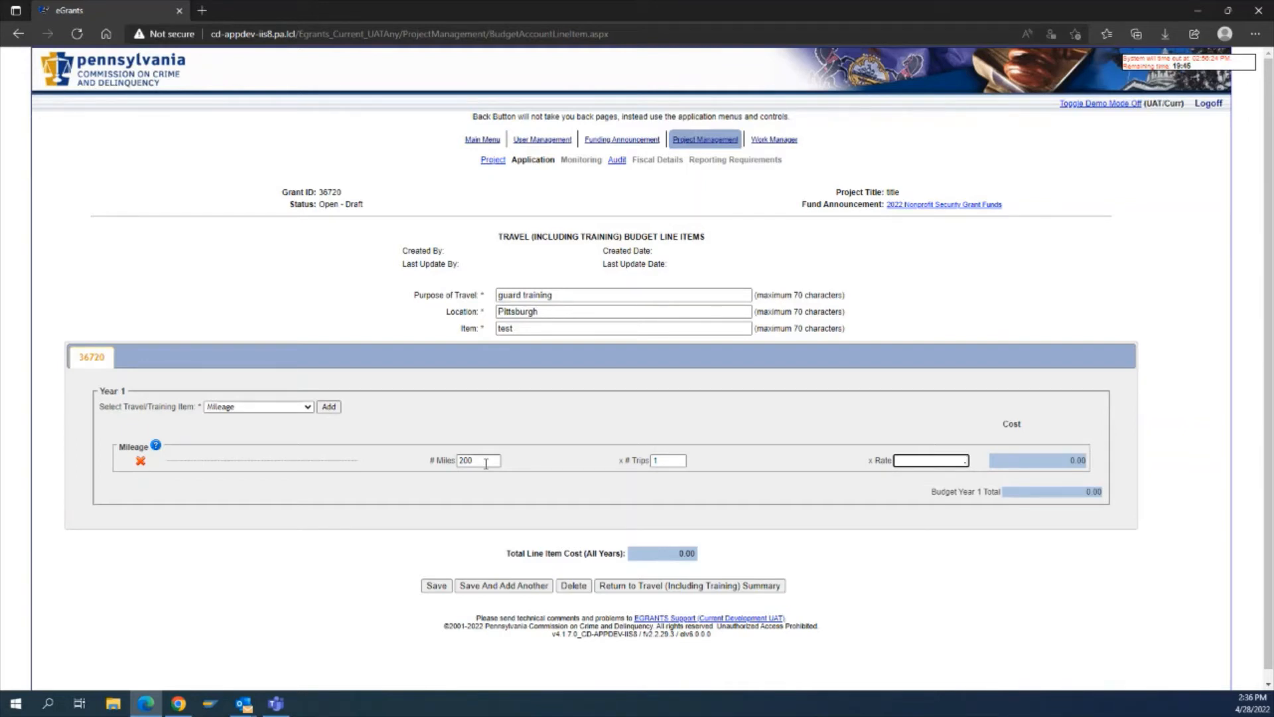
text(.58)
key(Tab)
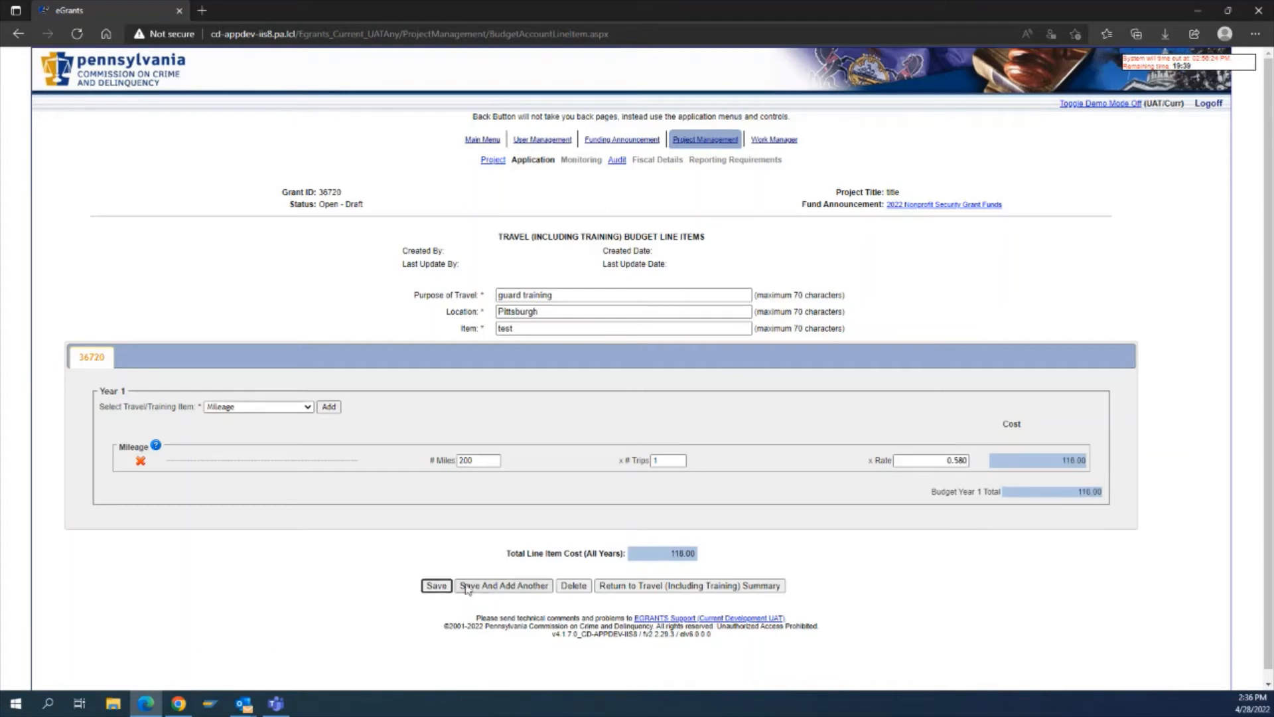
click(435, 587)
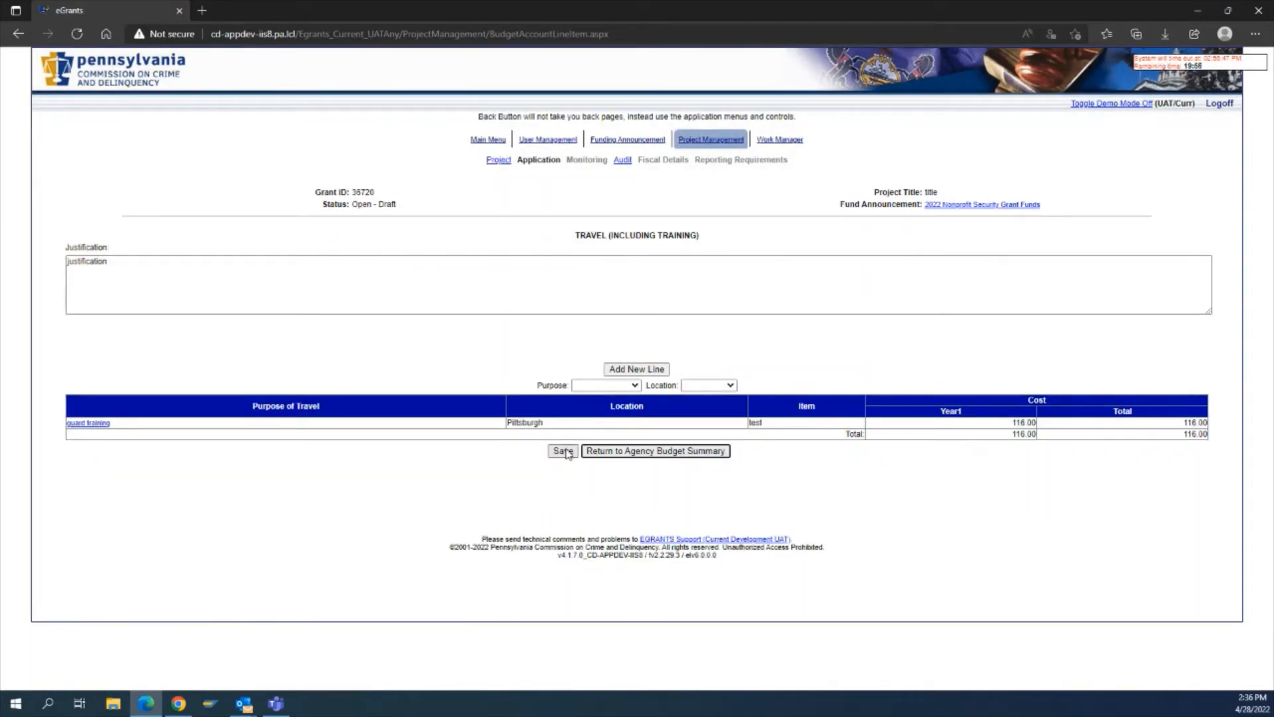
click(563, 451)
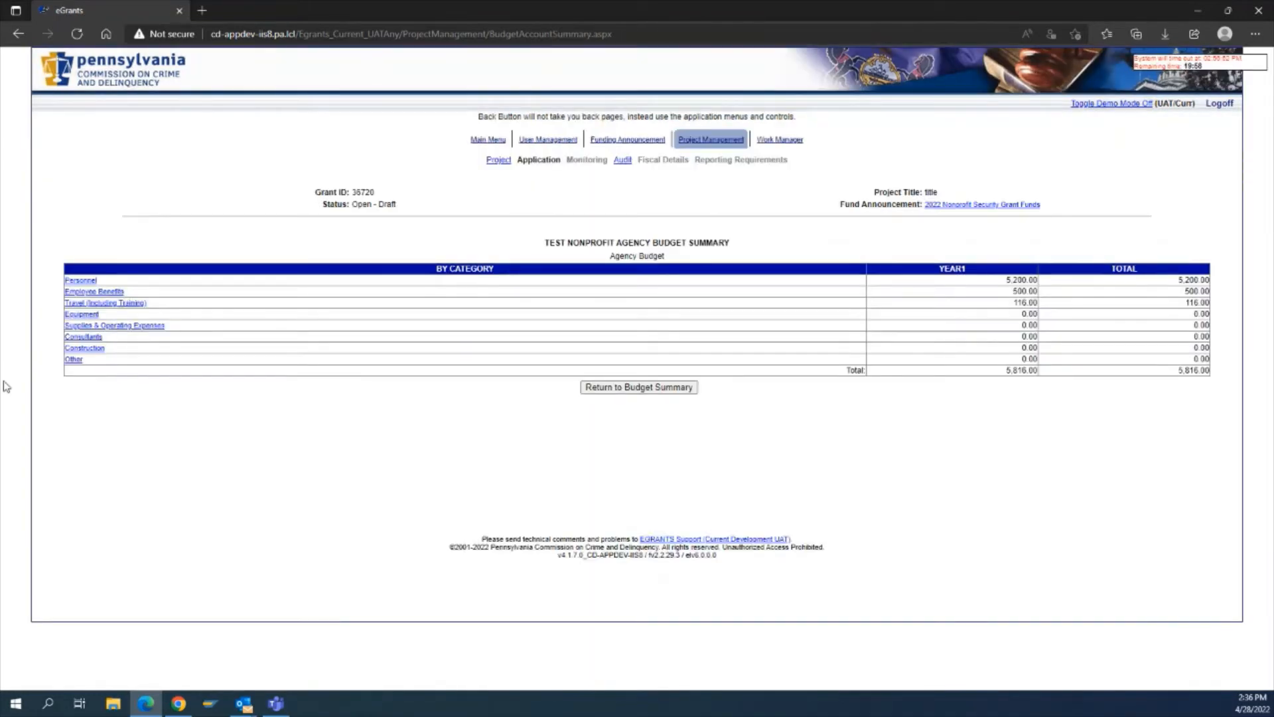
Step: In the Equipment category, enter "justification" as the justification and start a new line item
click(97, 320)
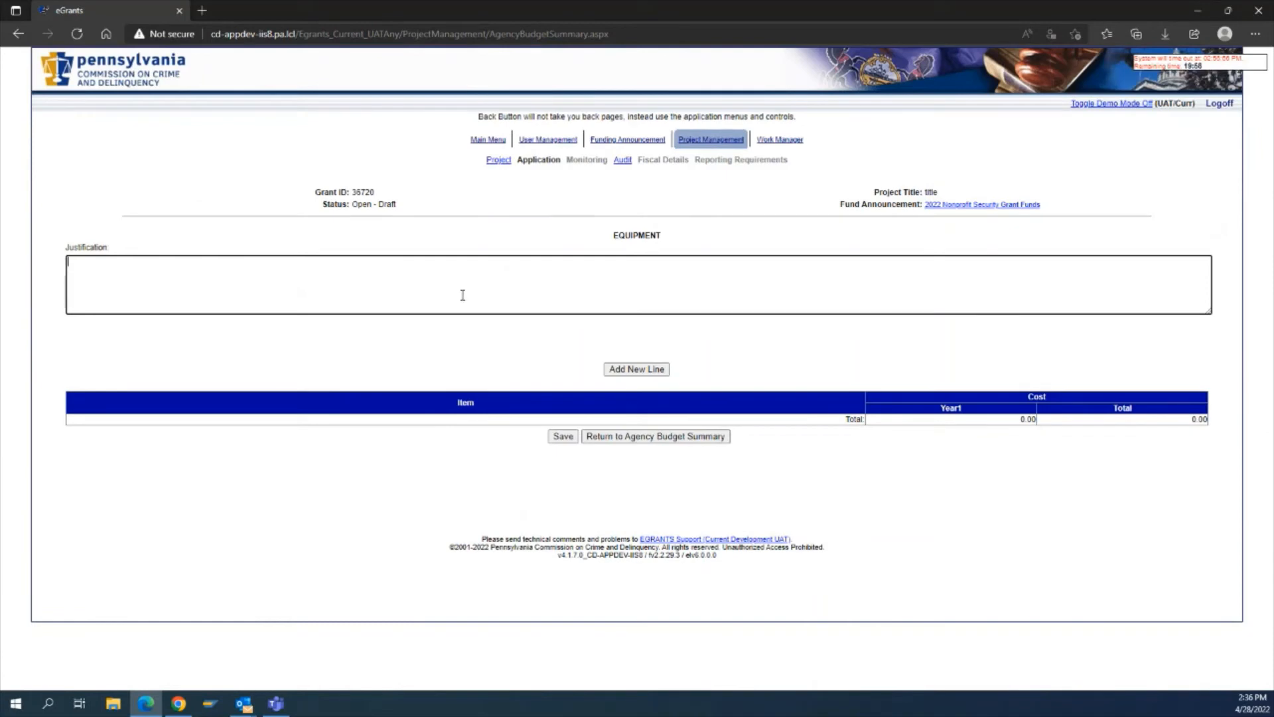
text(justification)
click(641, 367)
click(637, 369)
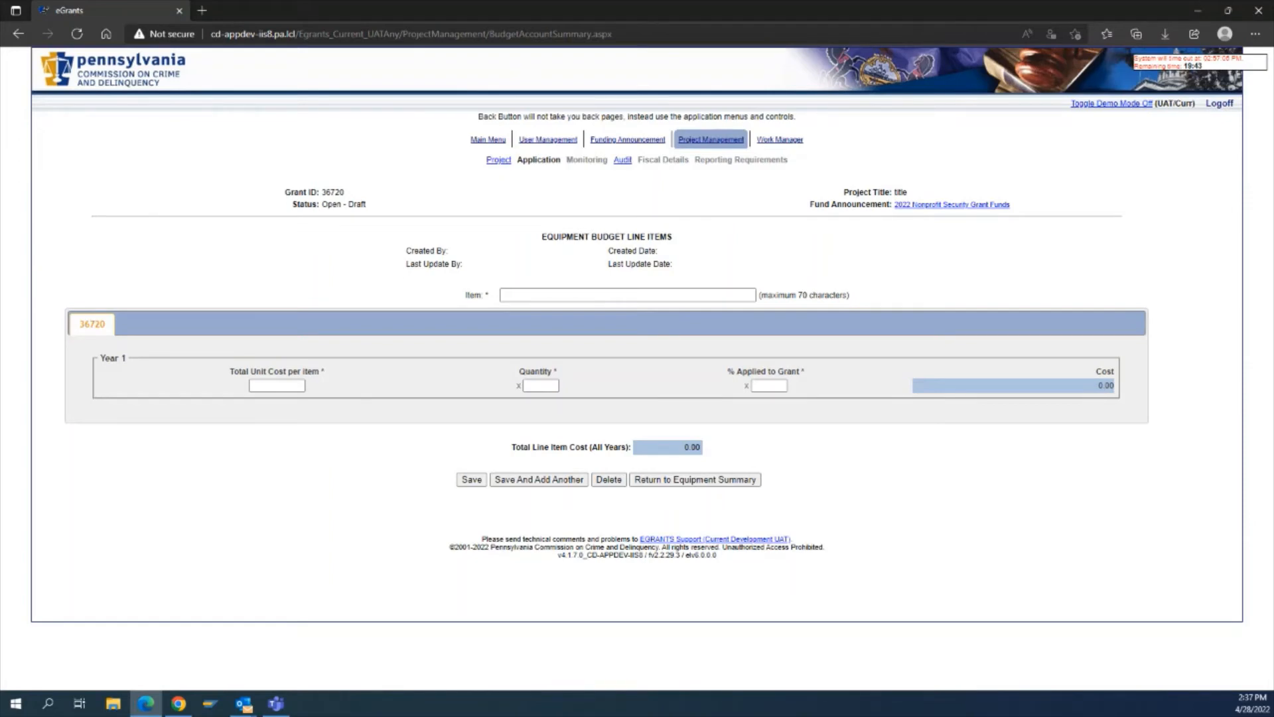
Step: Enter a "server" item with unit cost 6000, quantity 1 and 100% applied to the grant, and save it and the Equipment category
click(538, 295)
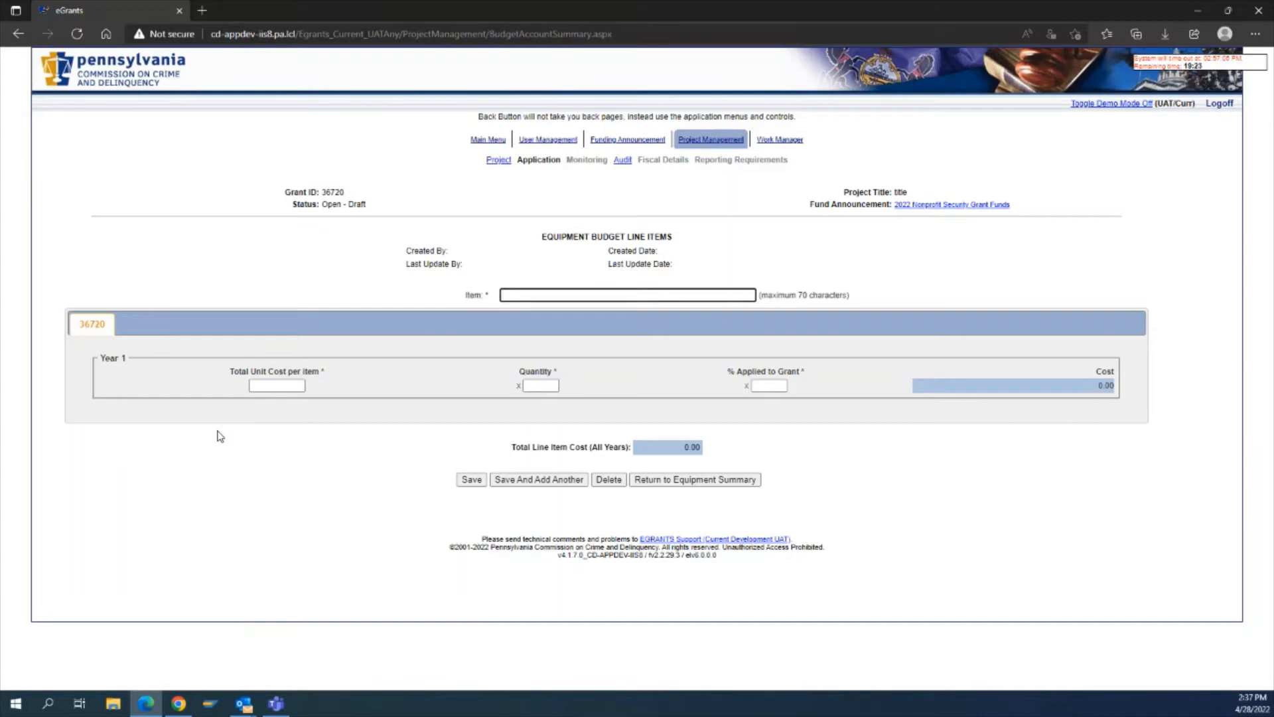
text(server)
key(Tab)
key(Tab)
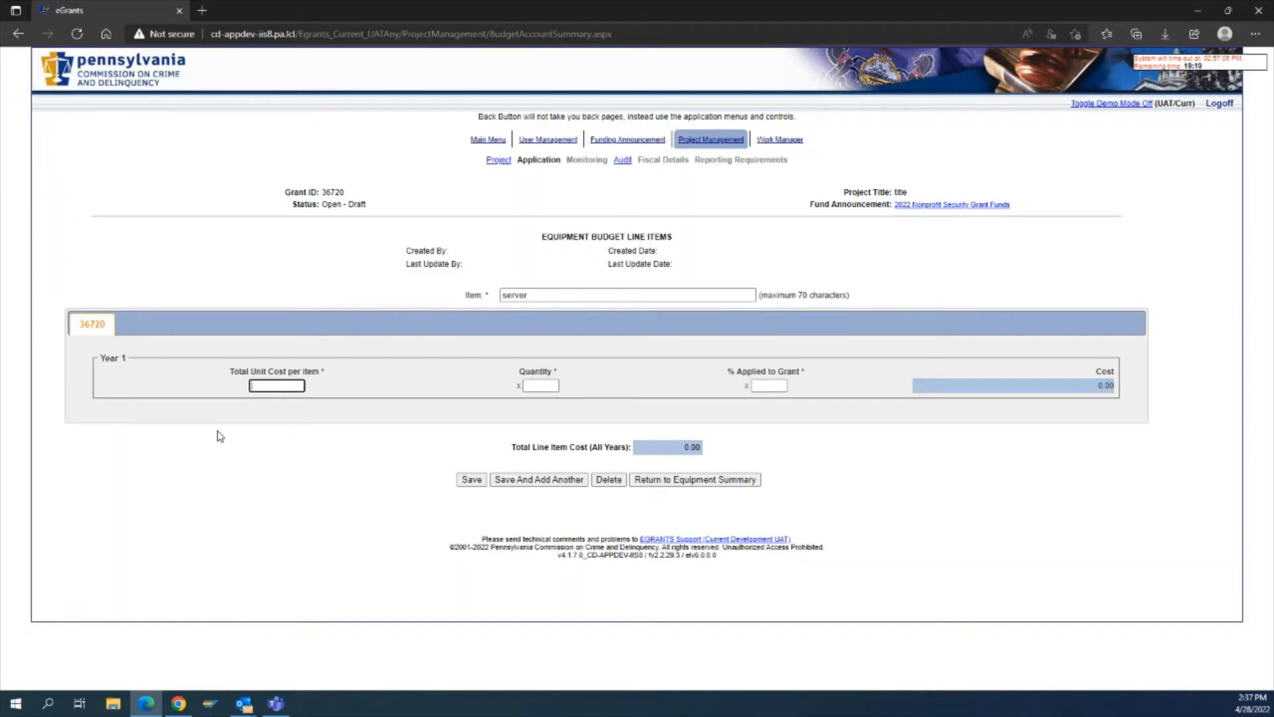
text(6000)
key(Tab)
text(1)
key(Tab)
text(100)
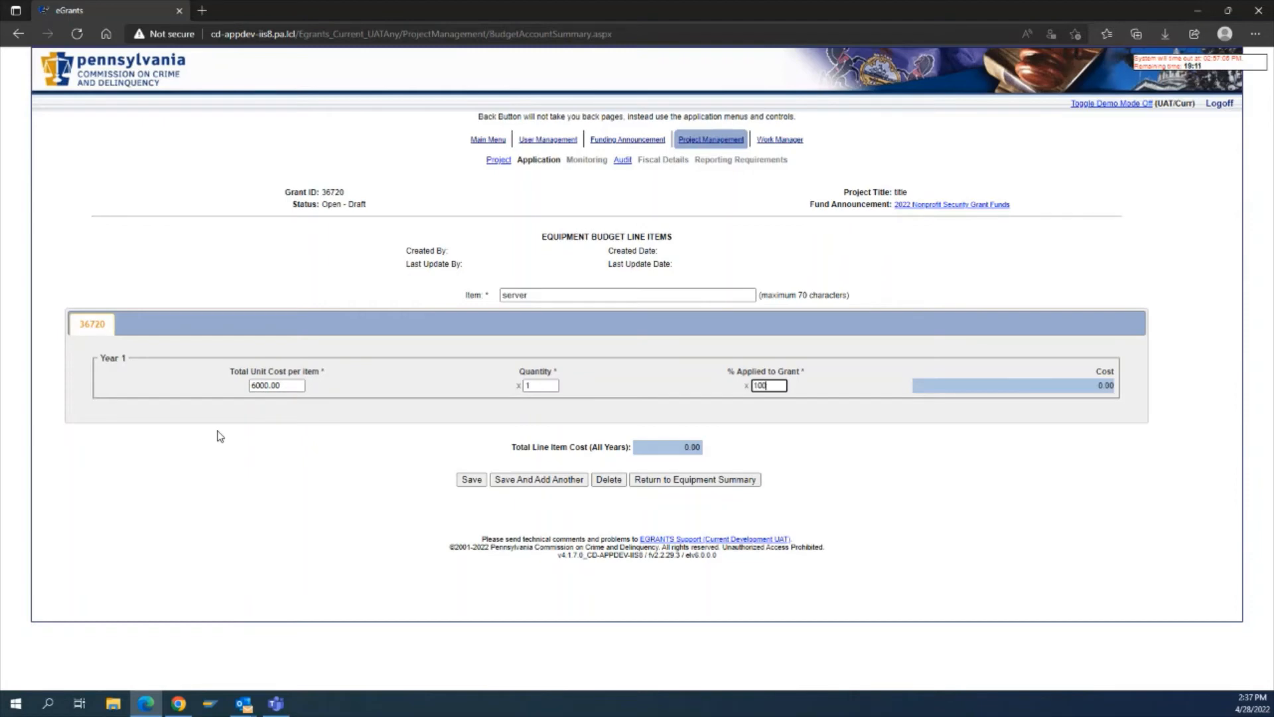
key(Tab)
click(472, 480)
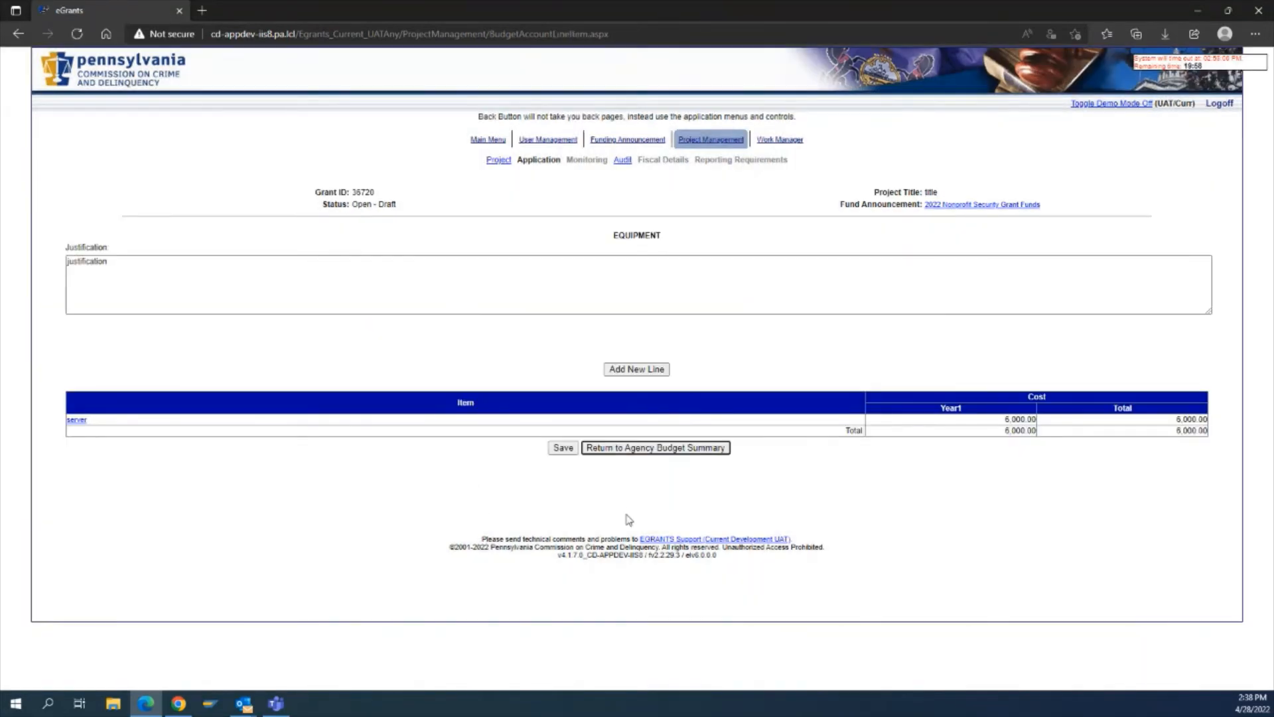
click(564, 450)
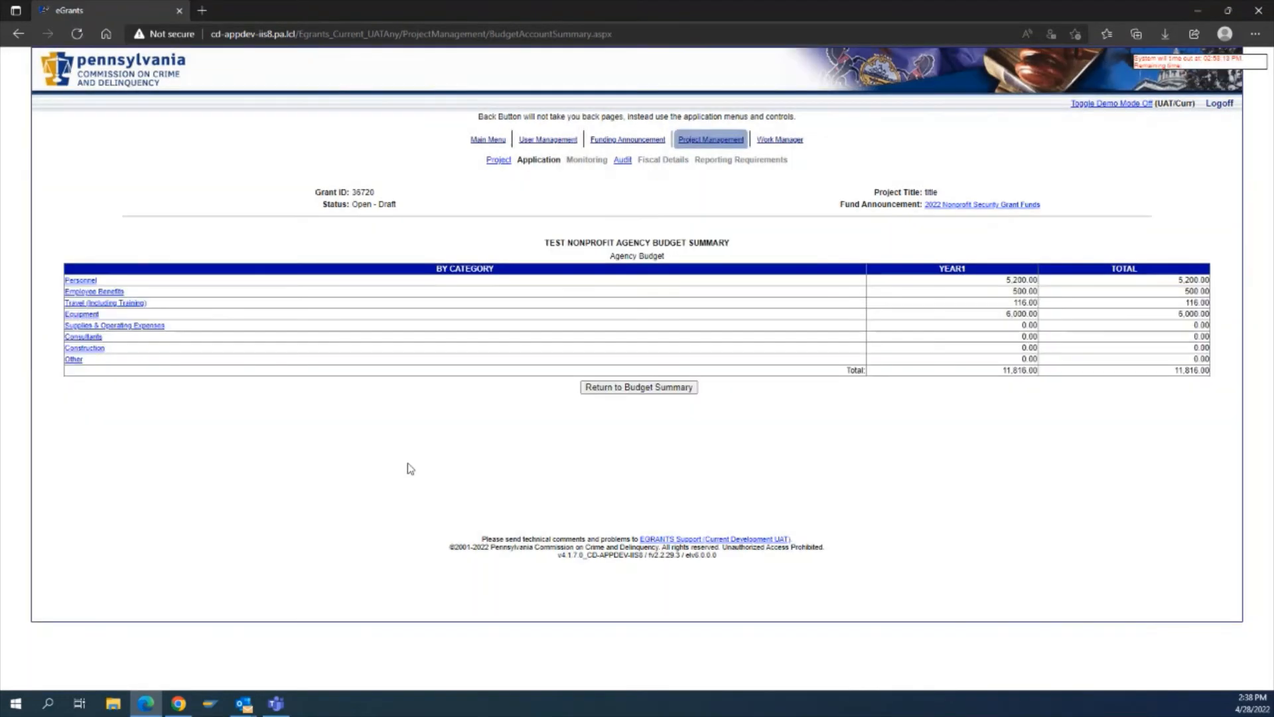
Step: In the Supplies & Operating Expenses category, enter "justification" as the justification and start a new line item
click(126, 331)
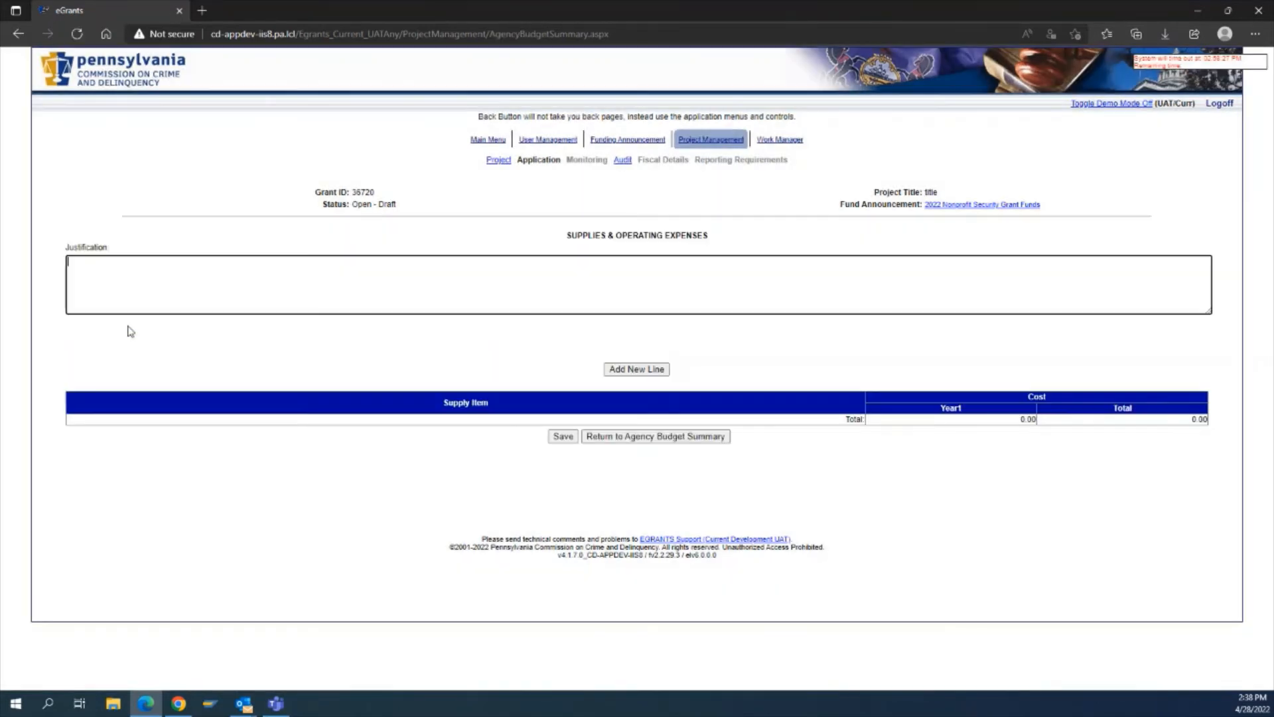
click(449, 289)
text(justification)
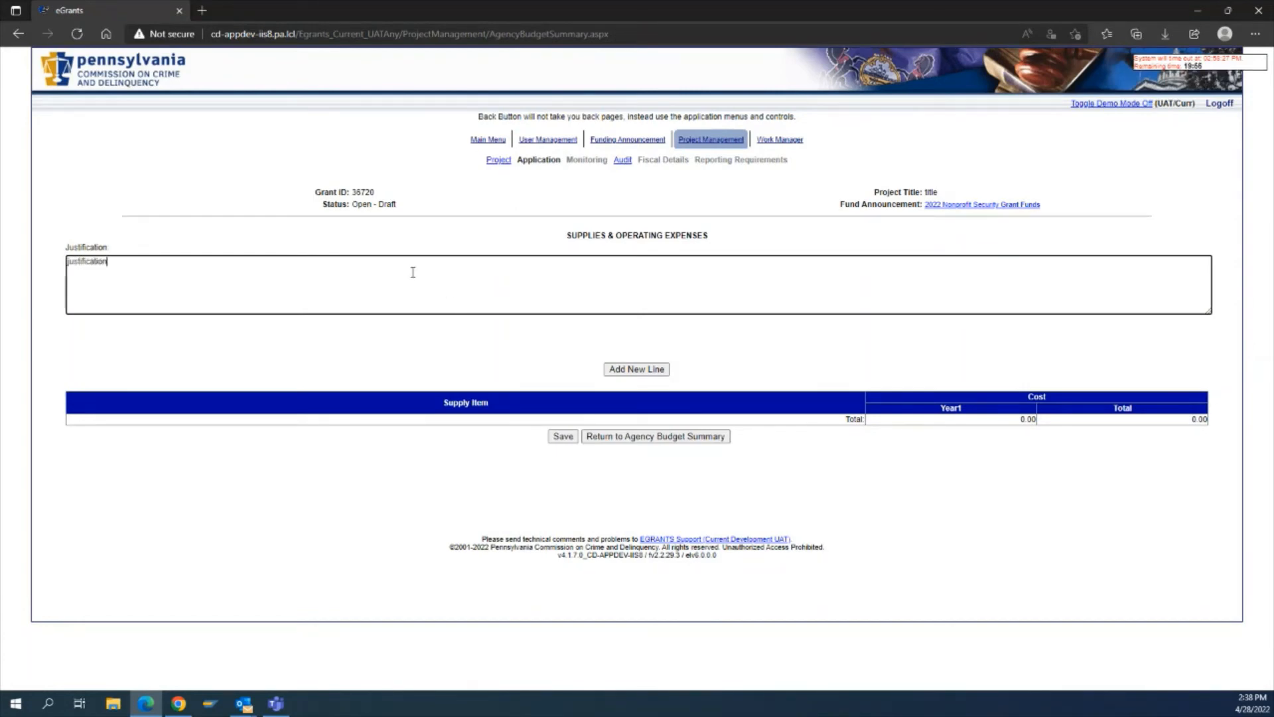
click(544, 371)
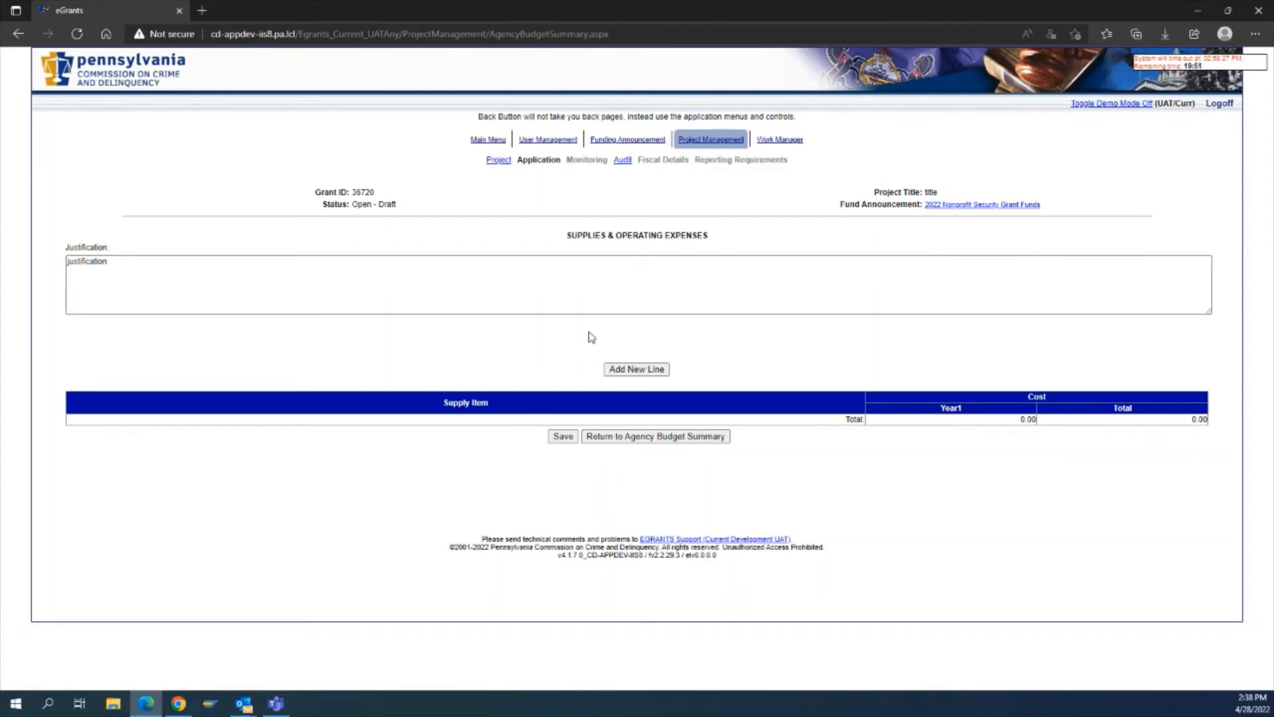
click(618, 368)
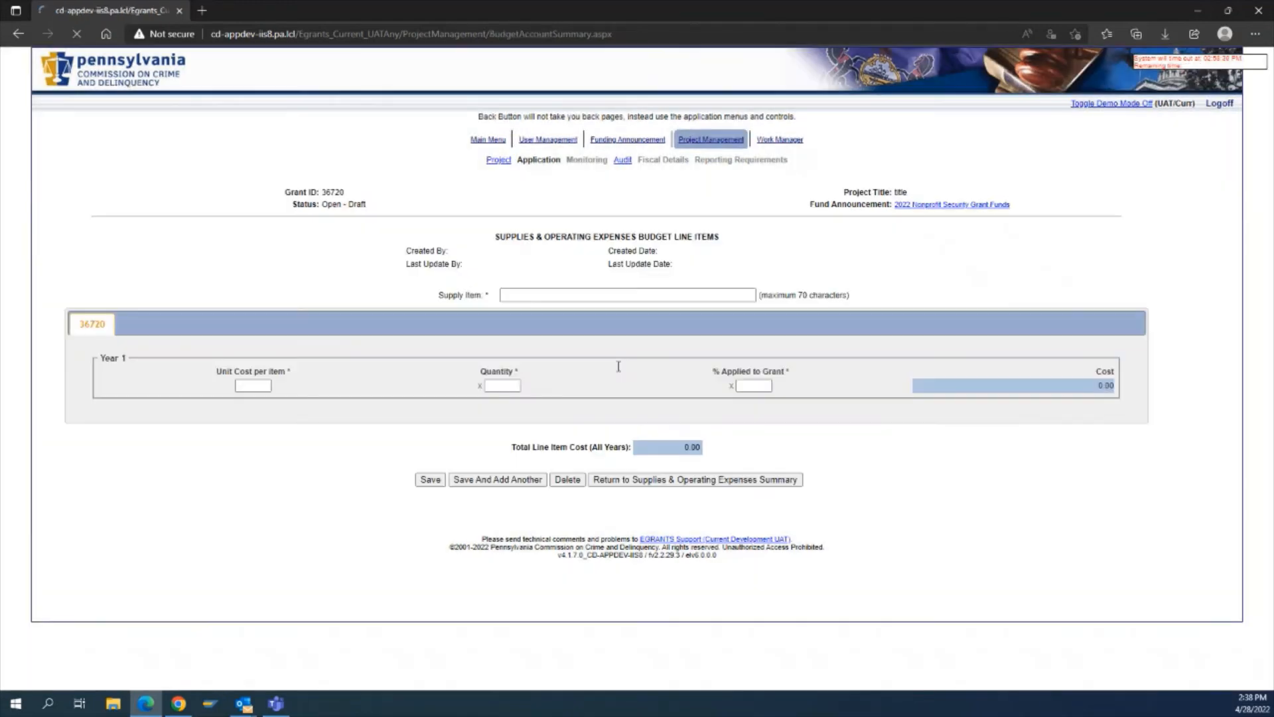
Step: Enter a "cameras" supply item with unit cost 100, quantity 15 and 100% applied to the grant, and save it and the category
click(522, 296)
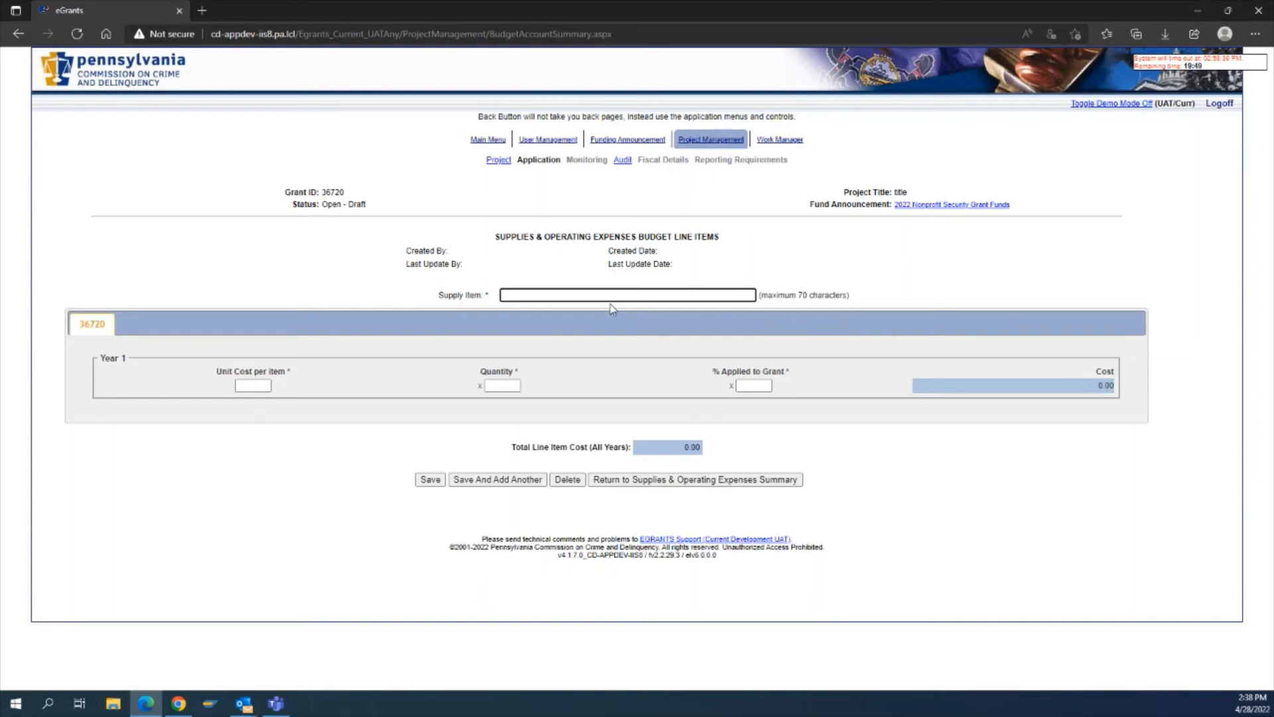
text(cameras)
click(252, 386)
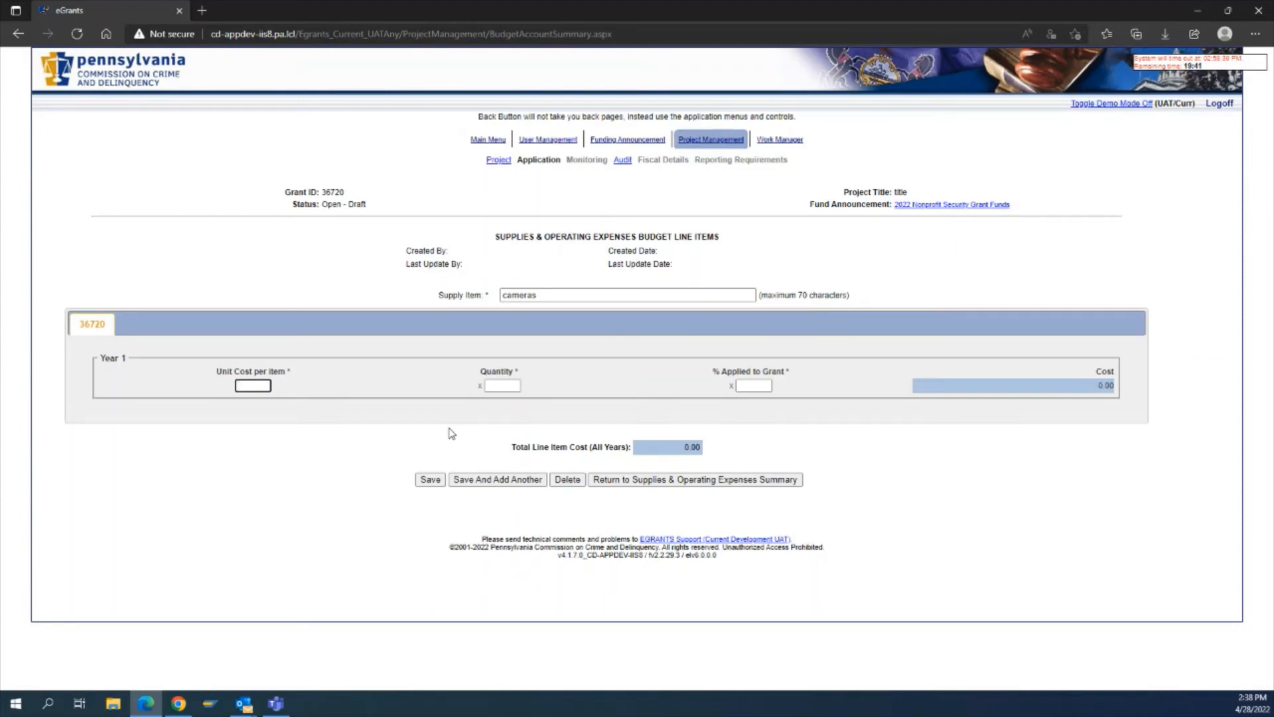
text(100)
key(Tab)
text(15)
key(Tab)
text(100)
key(Tab)
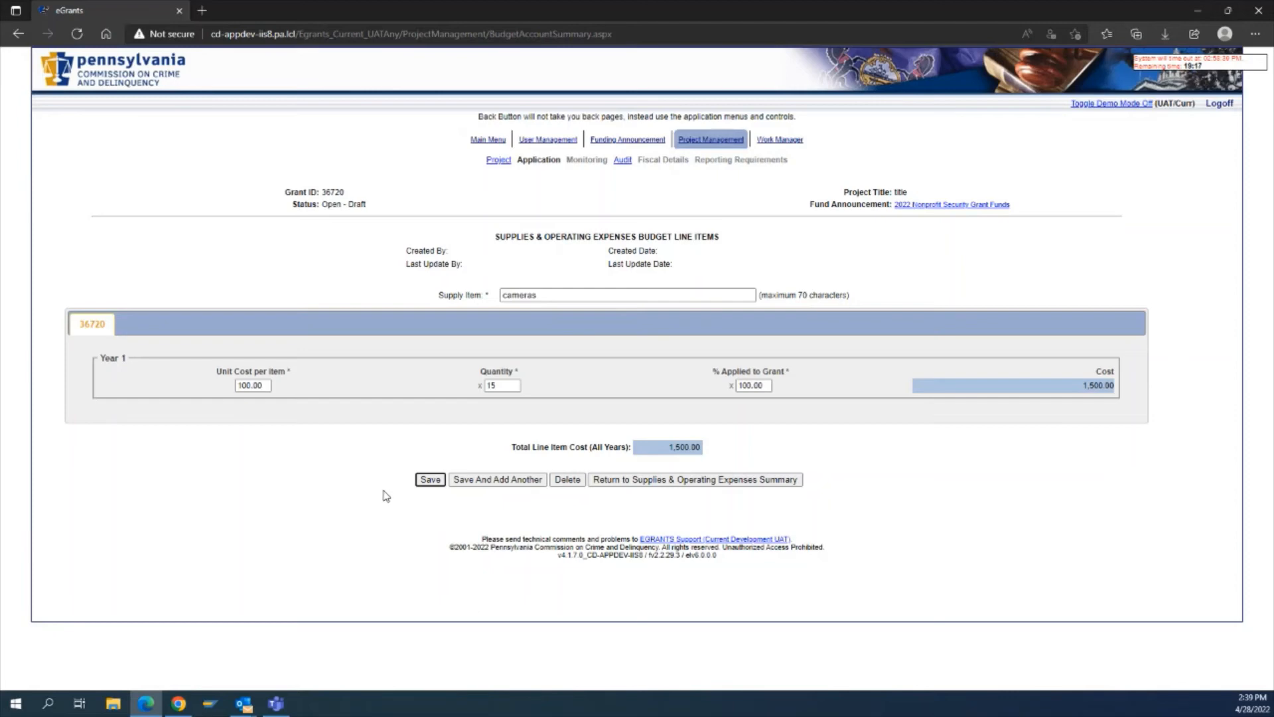
click(422, 481)
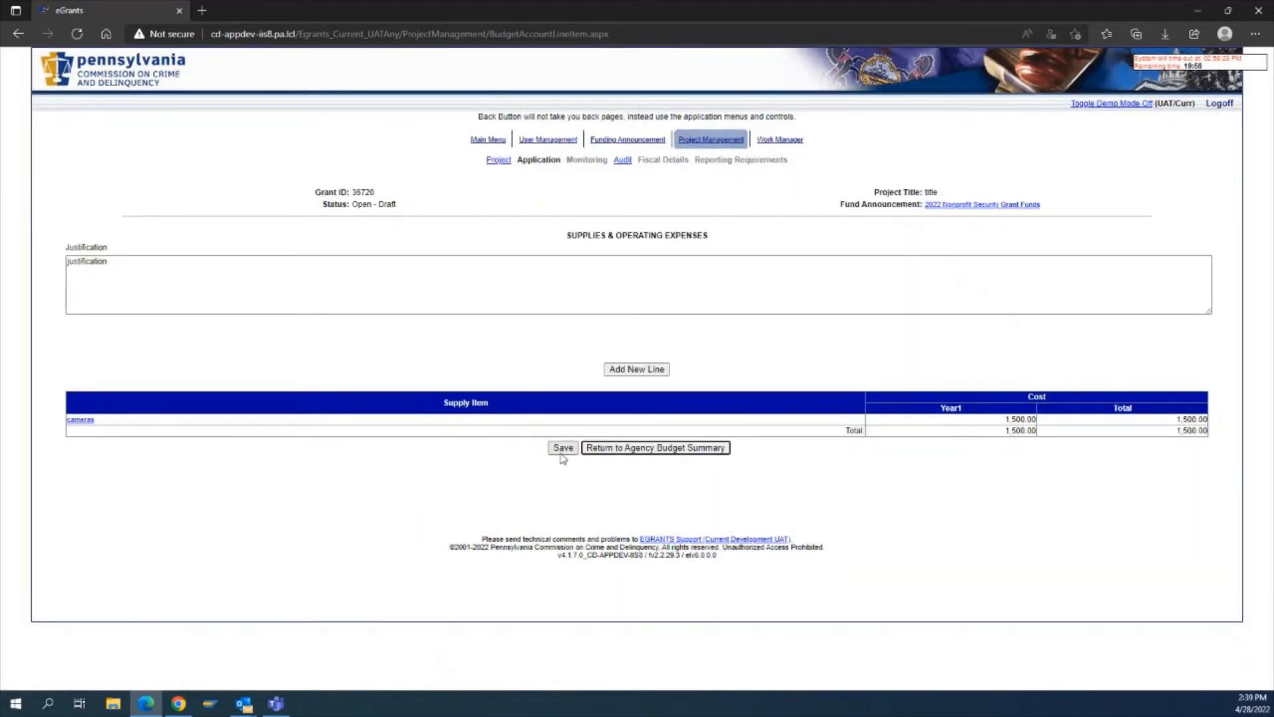
click(562, 450)
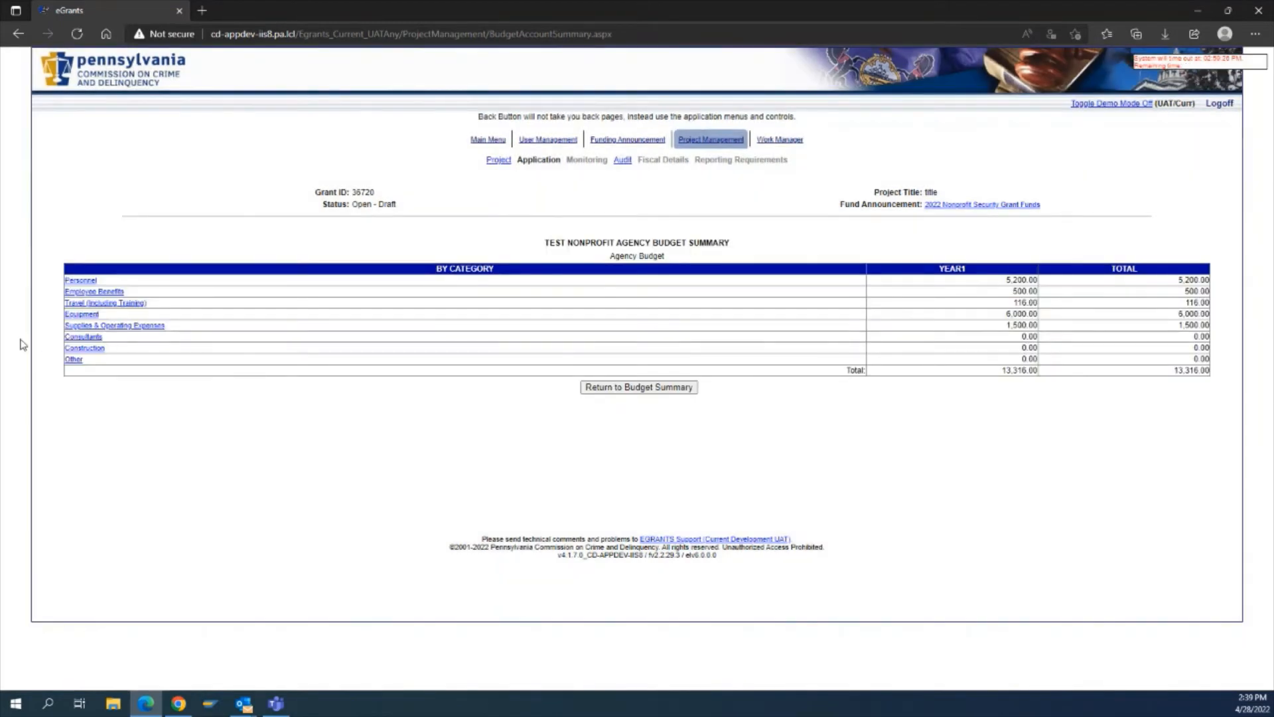
Step: In the Consultants category, enter "justification" as the consultants justification and start a new consultant line item
click(93, 337)
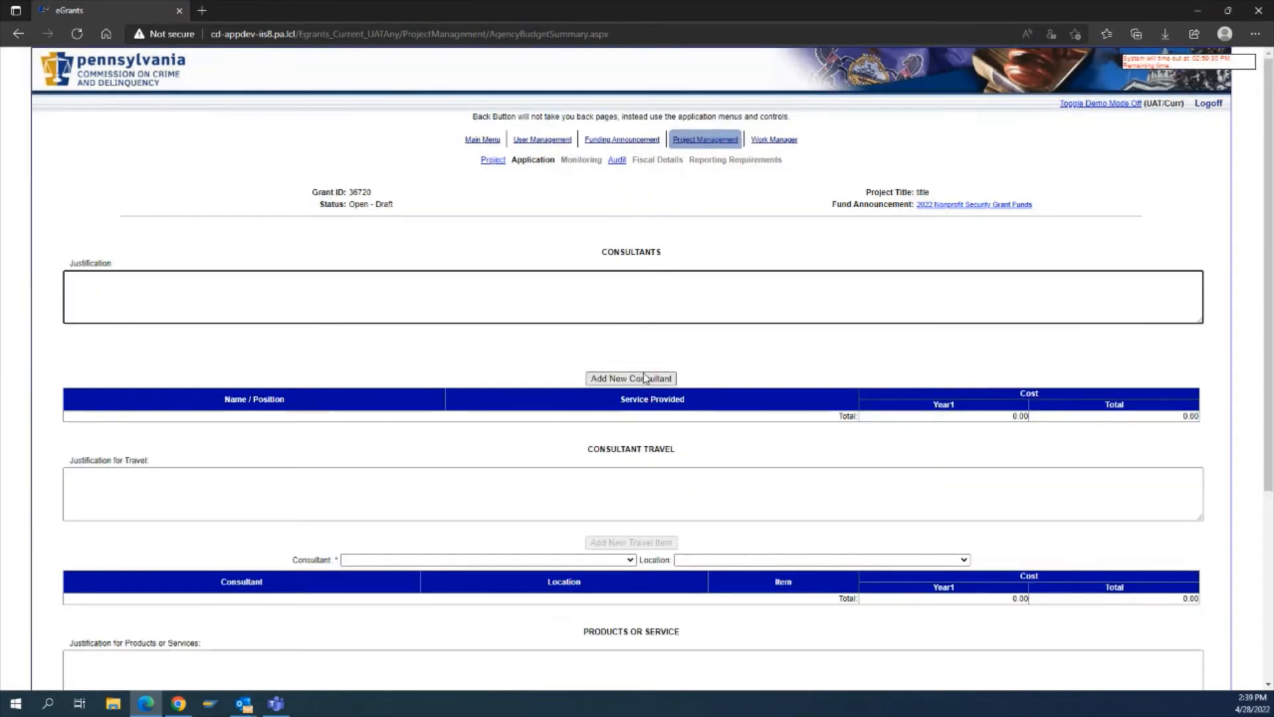
click(823, 293)
text(justification)
click(367, 353)
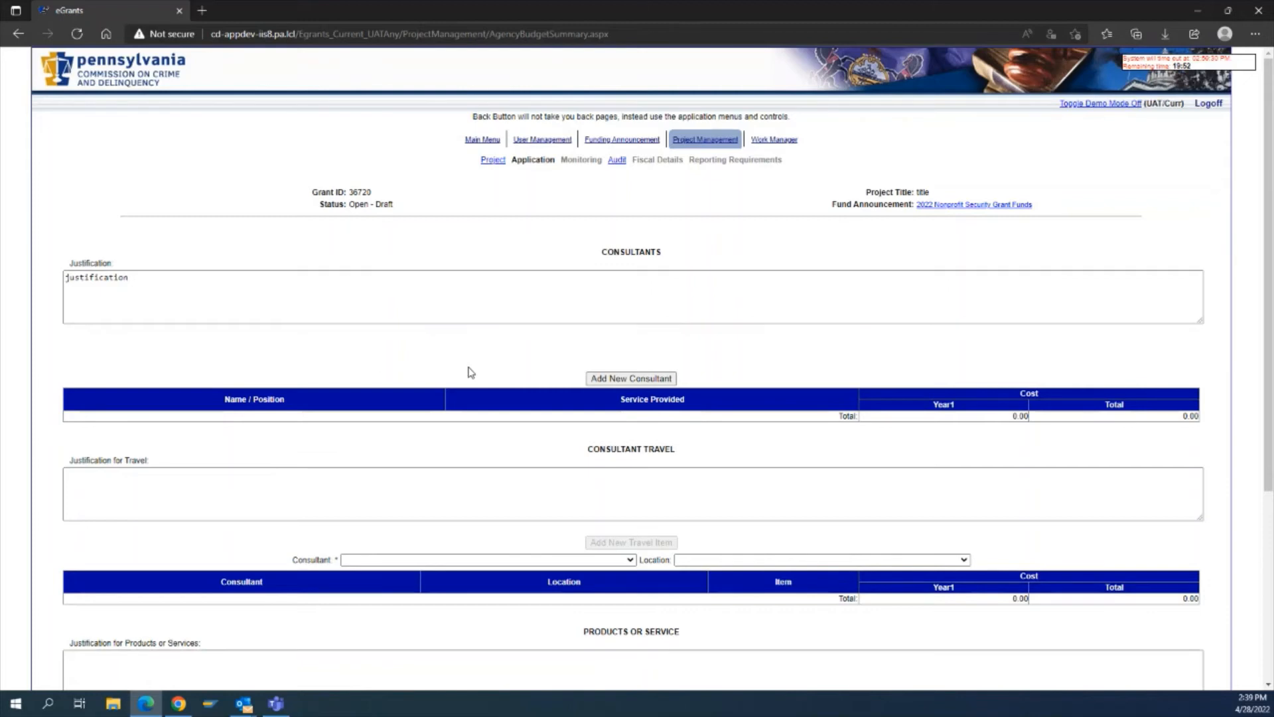
click(599, 379)
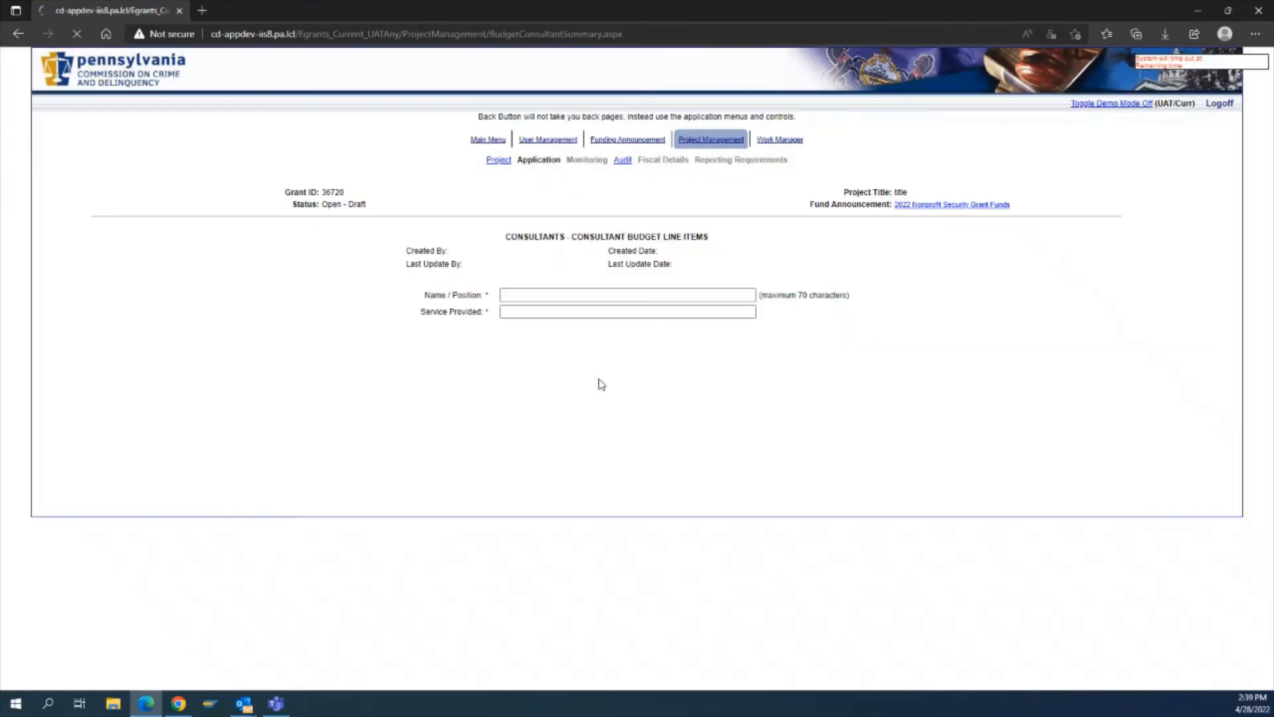
Step: Enter "electrician" as the consultant's name/position and "electrical work" as the service provided
click(542, 296)
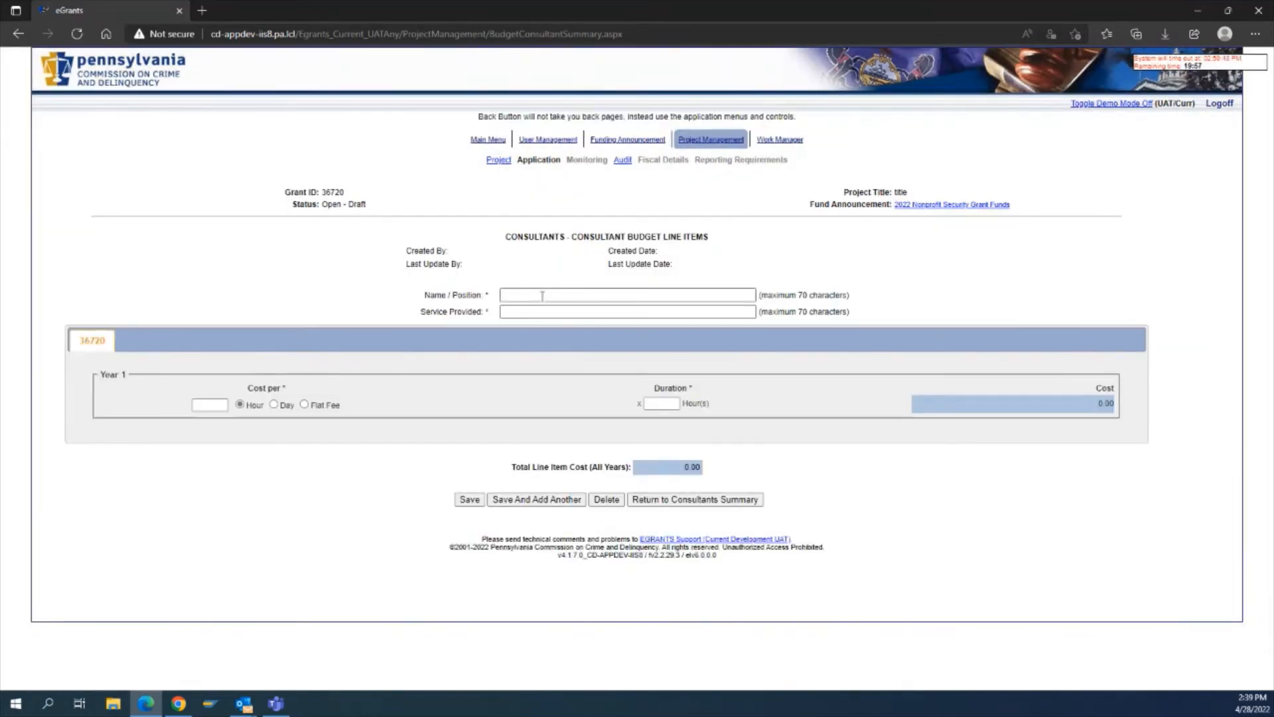
click(543, 296)
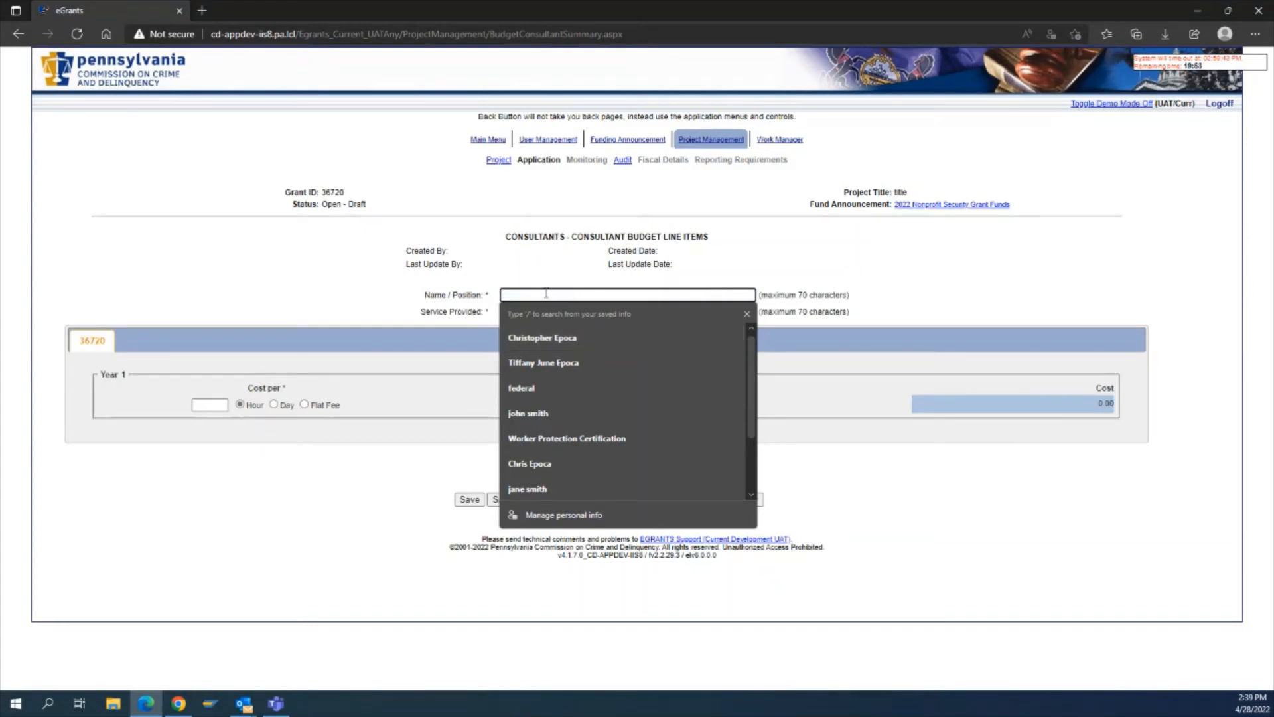
text(e)
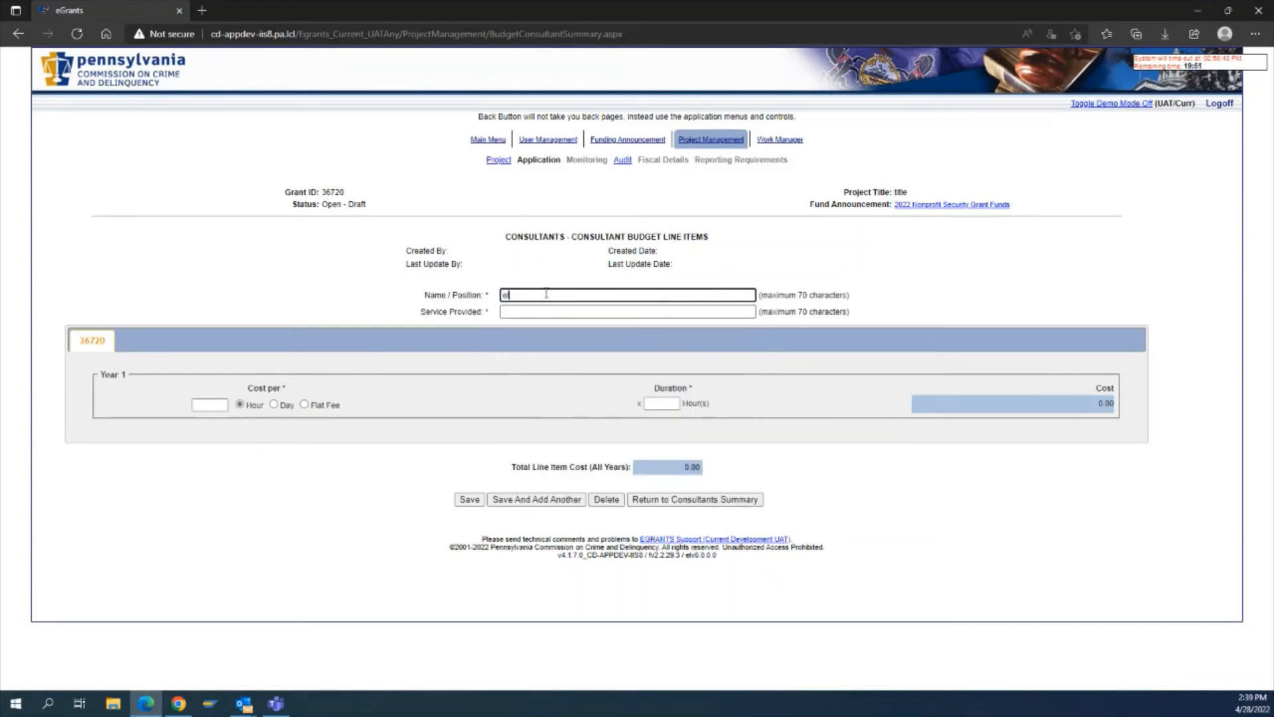
text(lectrician)
key(Tab)
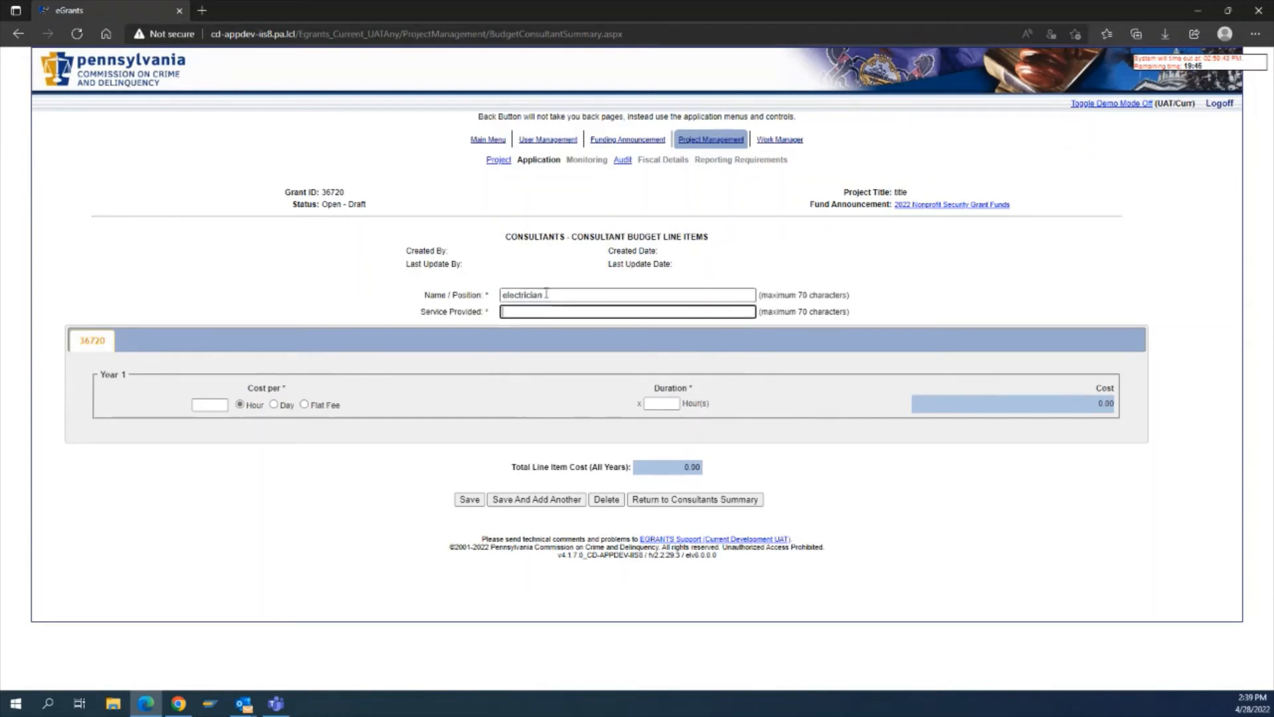
text(electrical work)
key(shift+Tab)
click(546, 294)
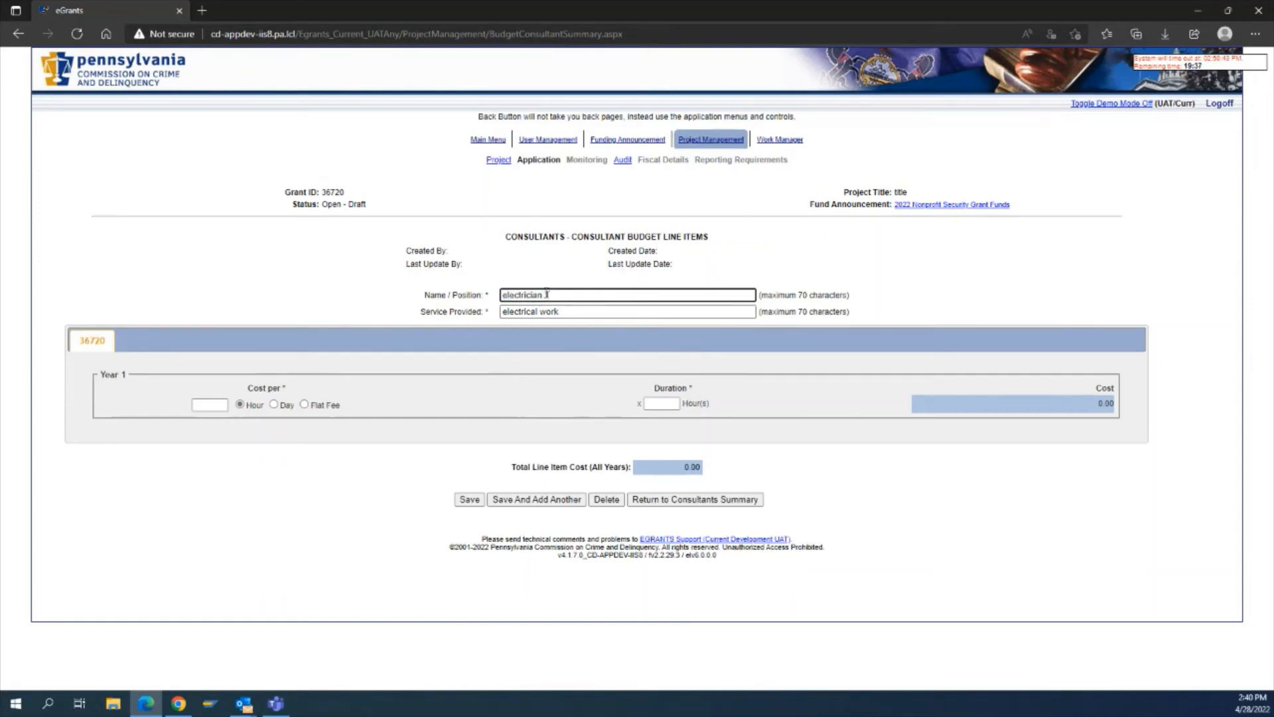
Step: Extend the consultant's name/position to "electrician TBD", charge a flat fee of 5000, and save the line item
text(TBD)
click(435, 398)
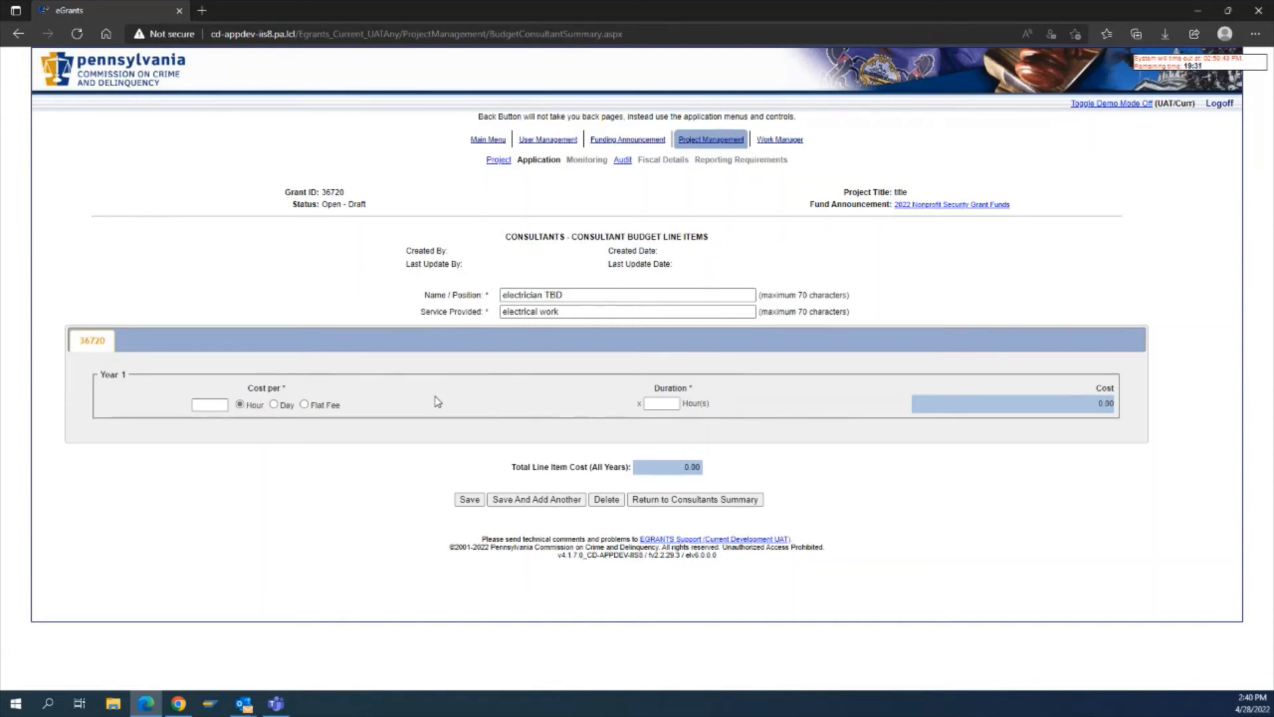
click(214, 404)
click(304, 404)
click(199, 405)
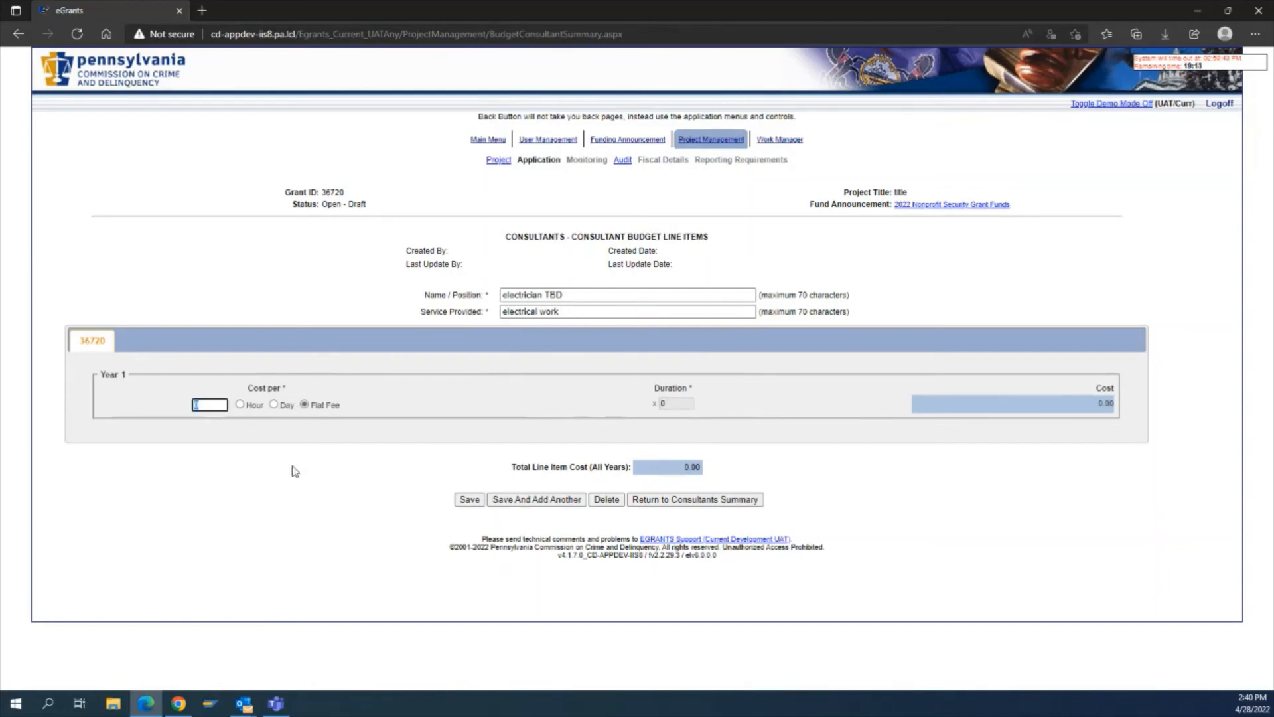
click(241, 406)
click(273, 405)
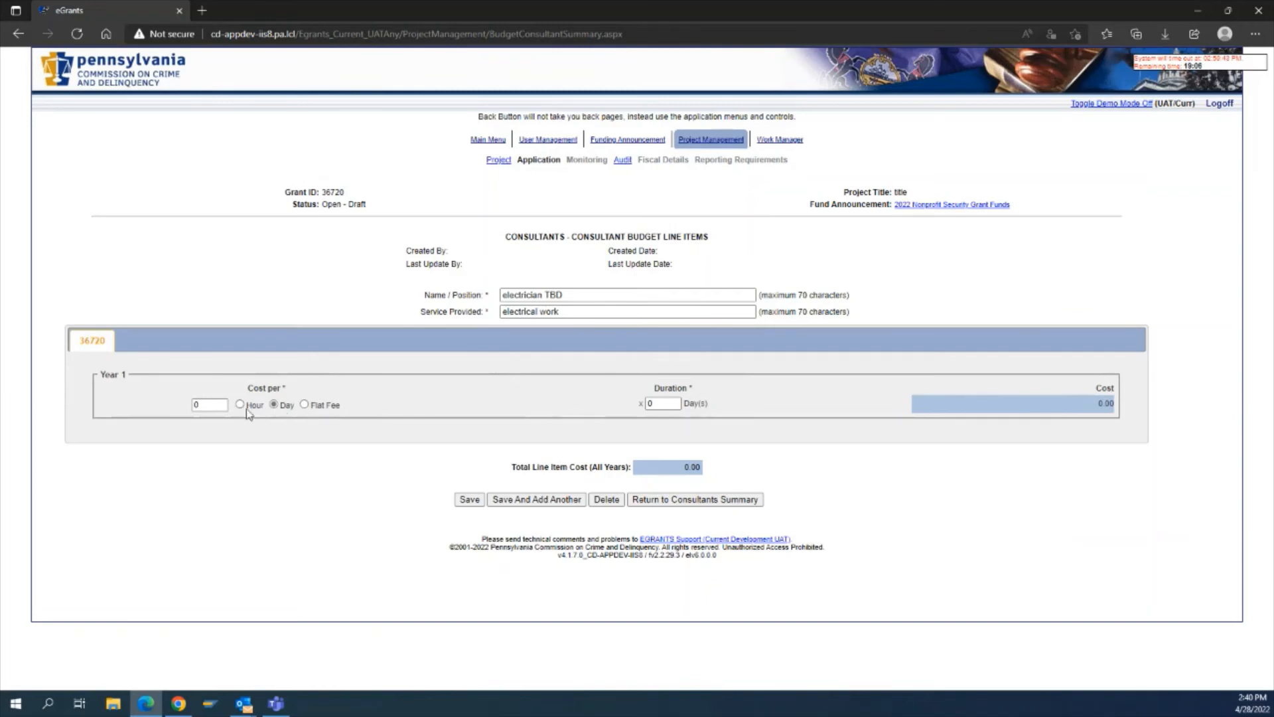
click(303, 405)
double_click(197, 405)
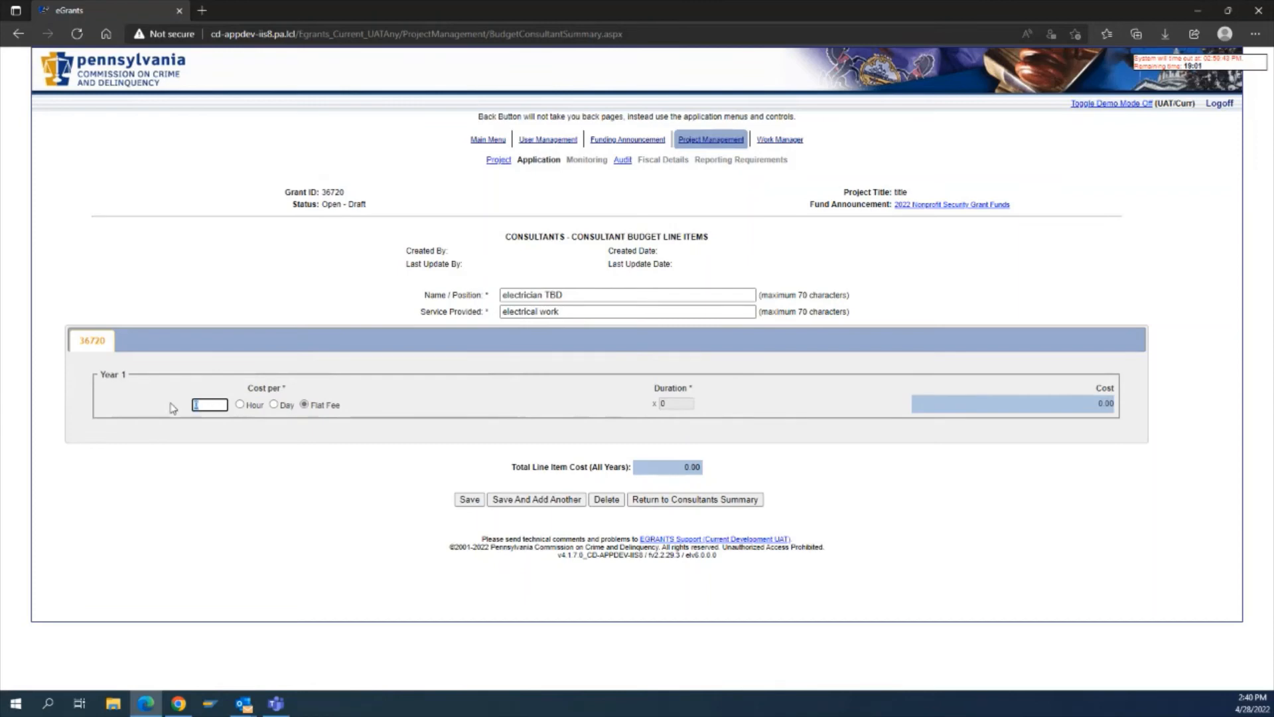
text(5000)
key(Tab)
click(474, 502)
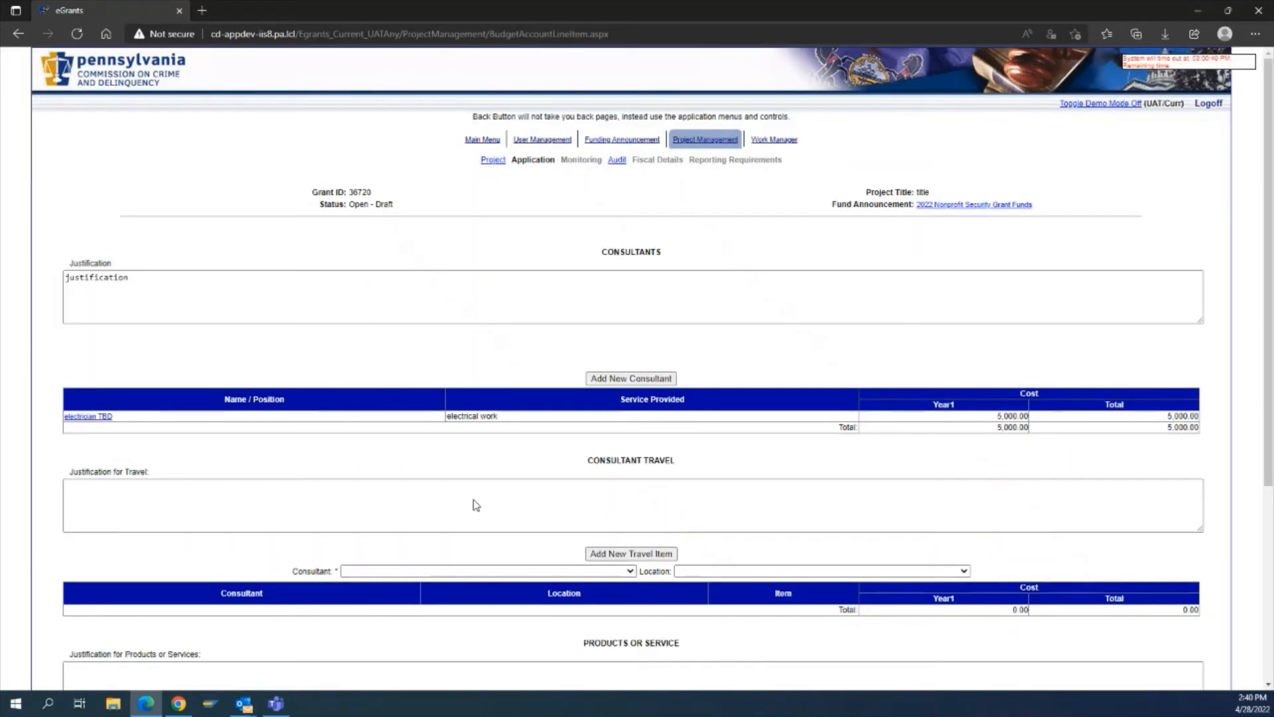
scroll(536, 472, down, 5)
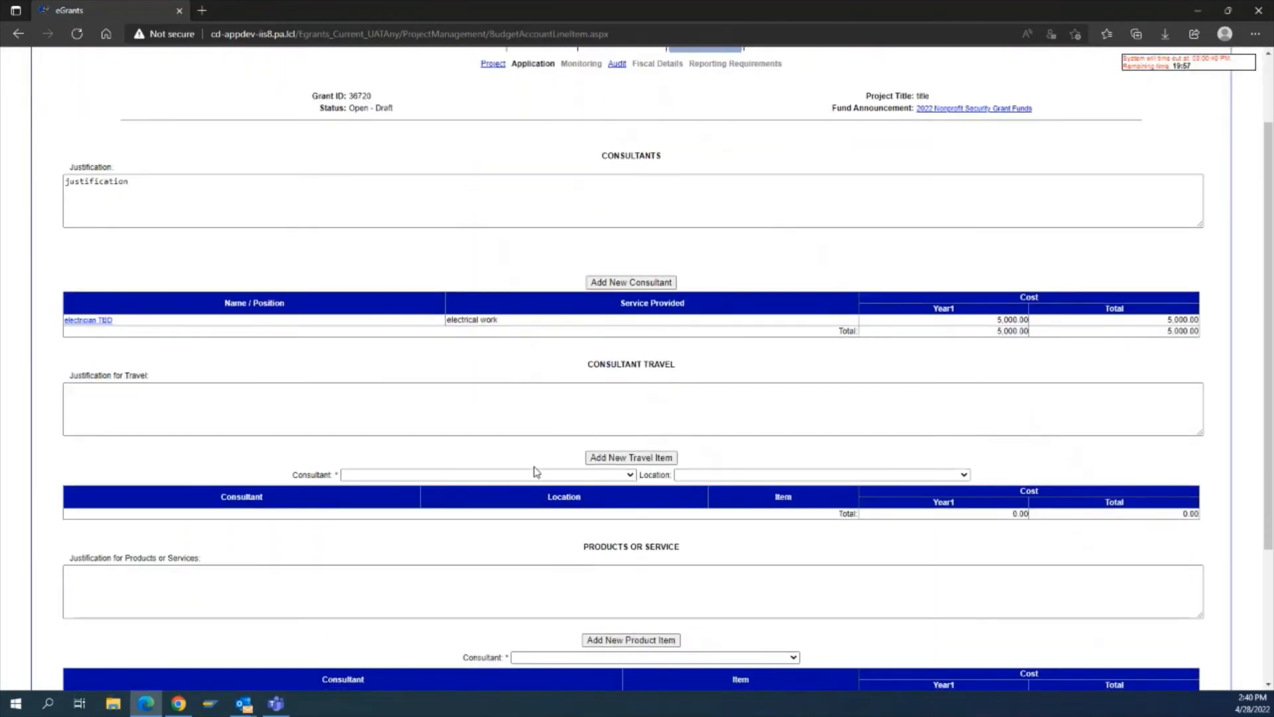
scroll(536, 471, up, 2)
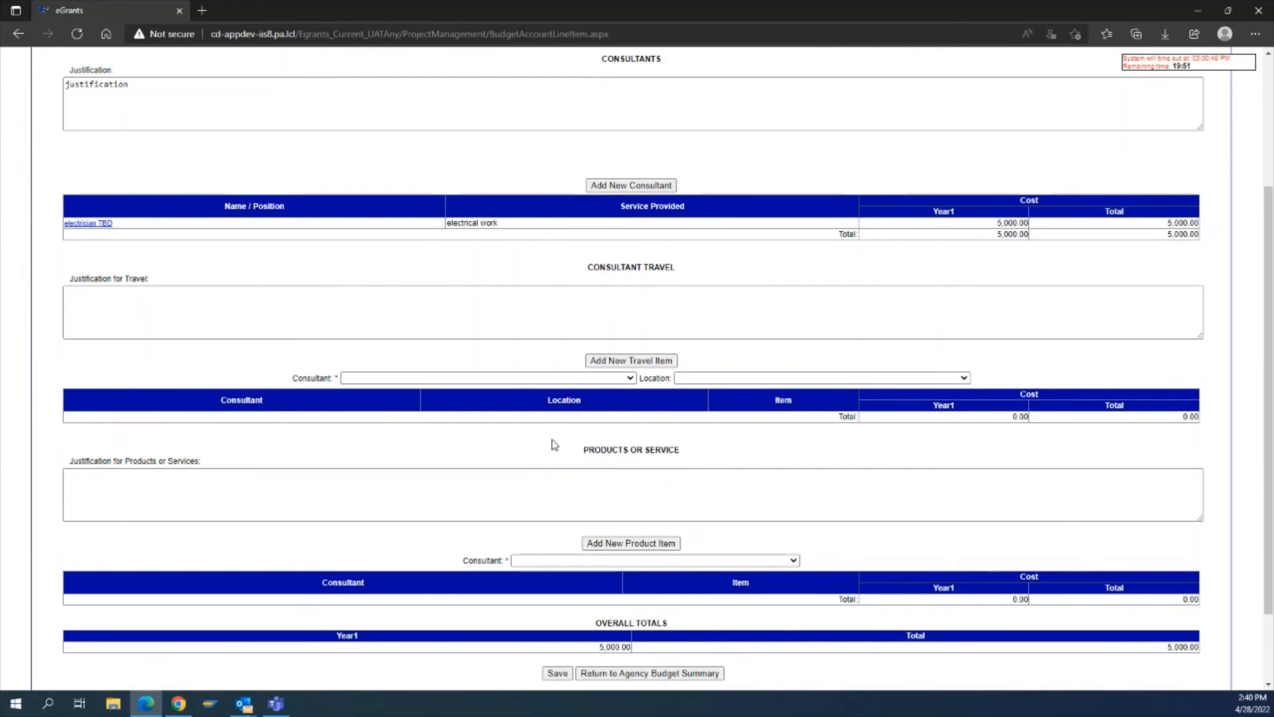
click(631, 379)
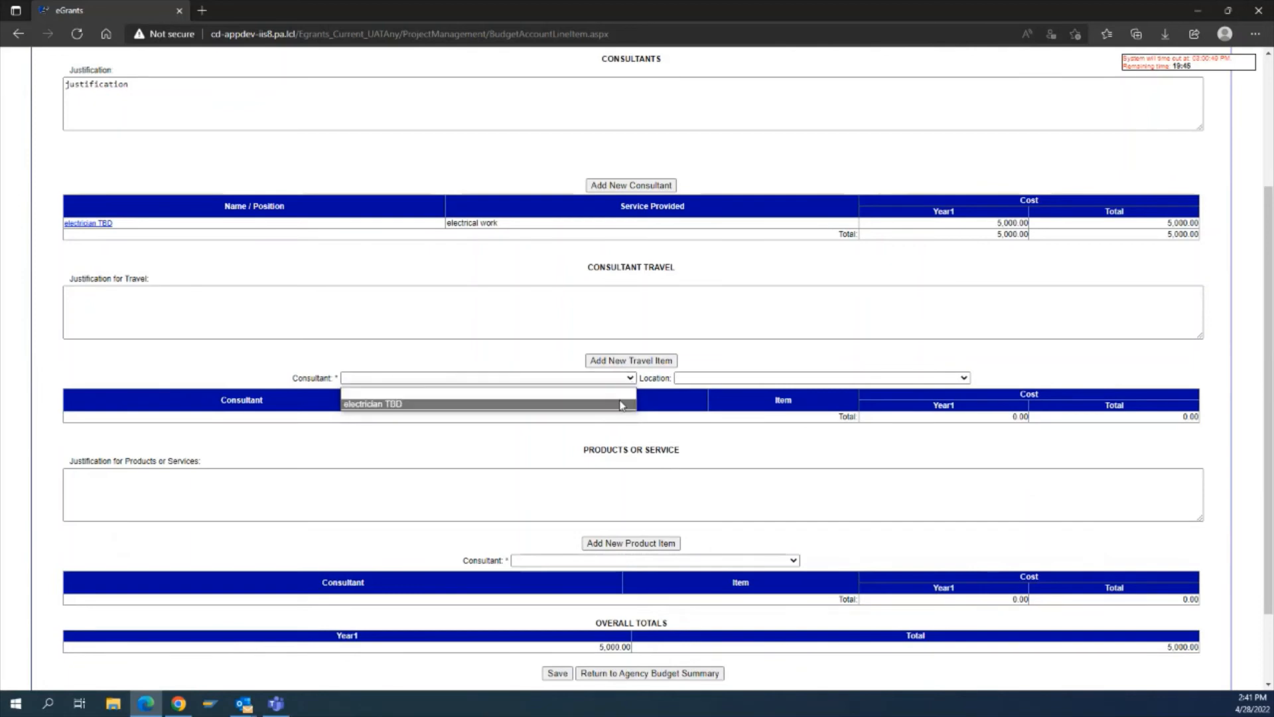
click(621, 405)
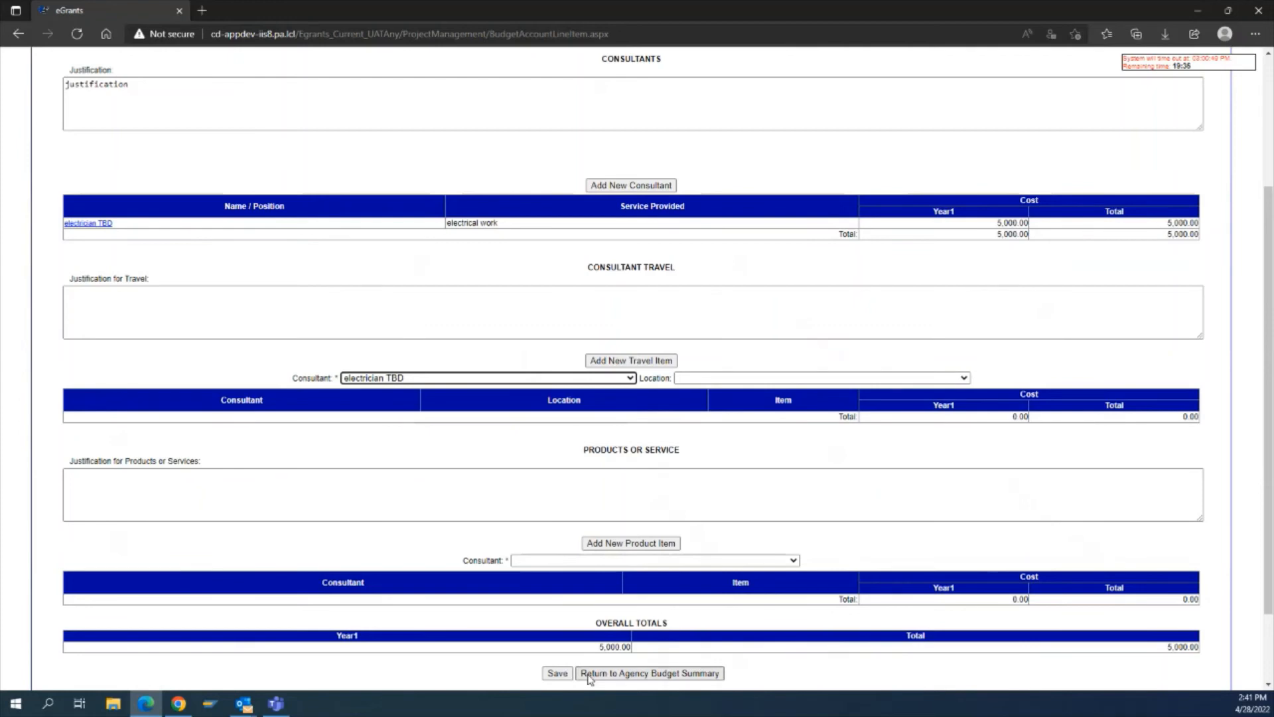
click(617, 378)
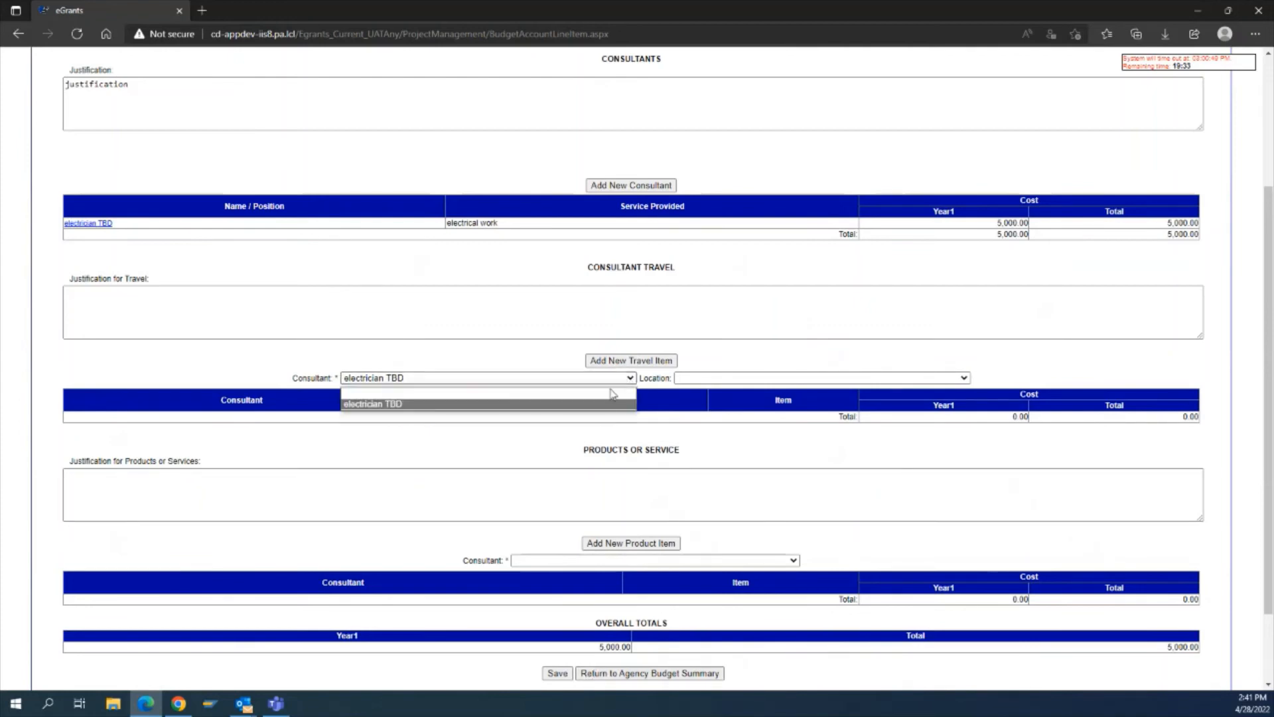
click(611, 393)
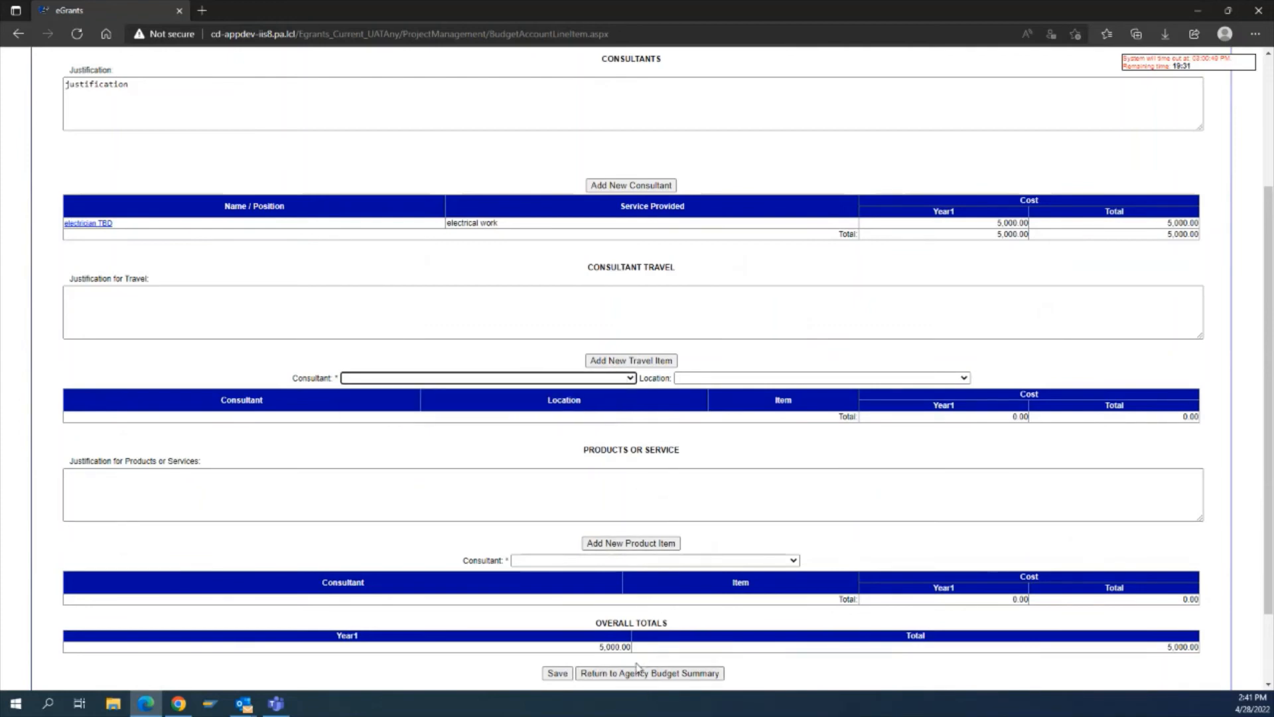
Step: Save the Consultants category and start a new Construction line item after entering "justification" as the construction justification
click(566, 675)
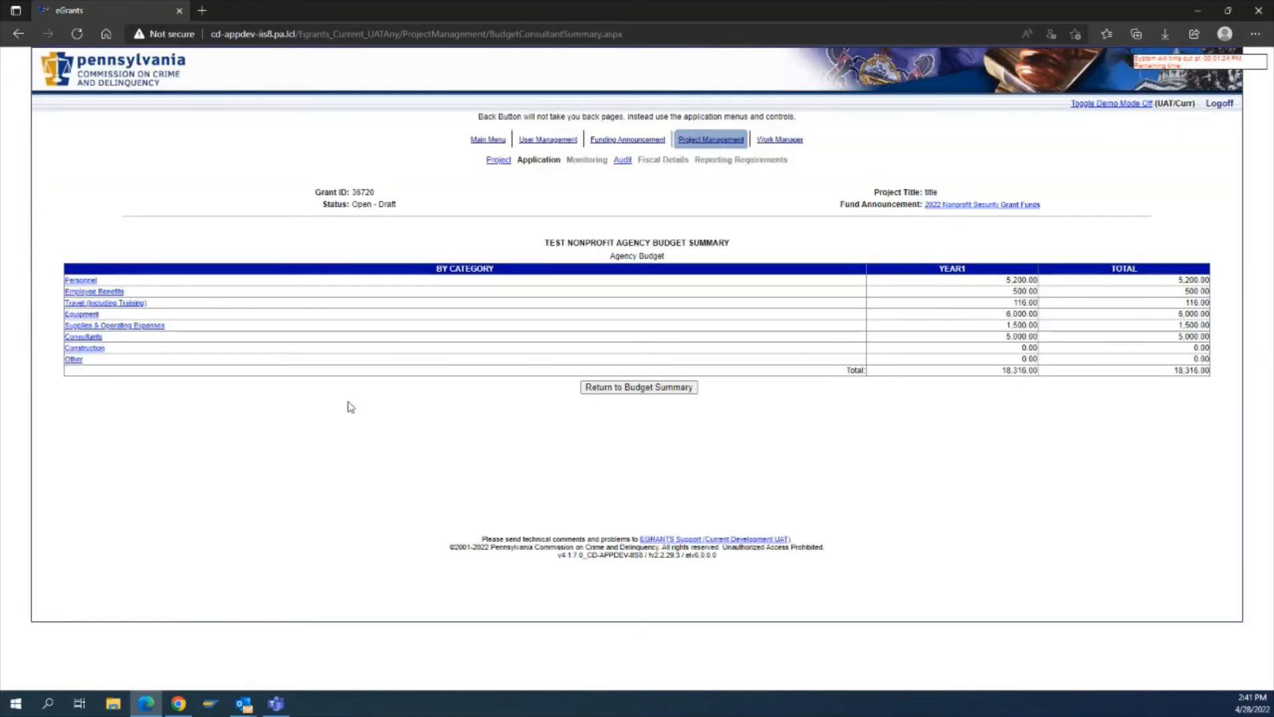
click(79, 349)
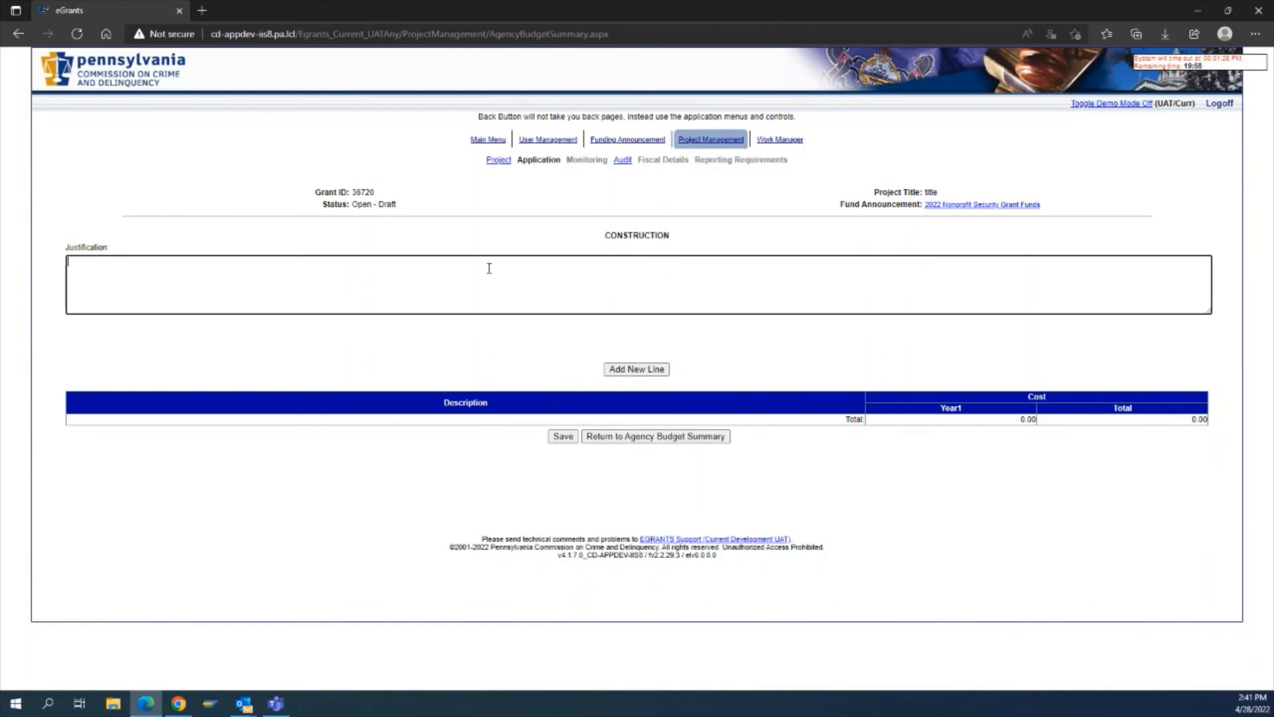
text(justification)
click(645, 370)
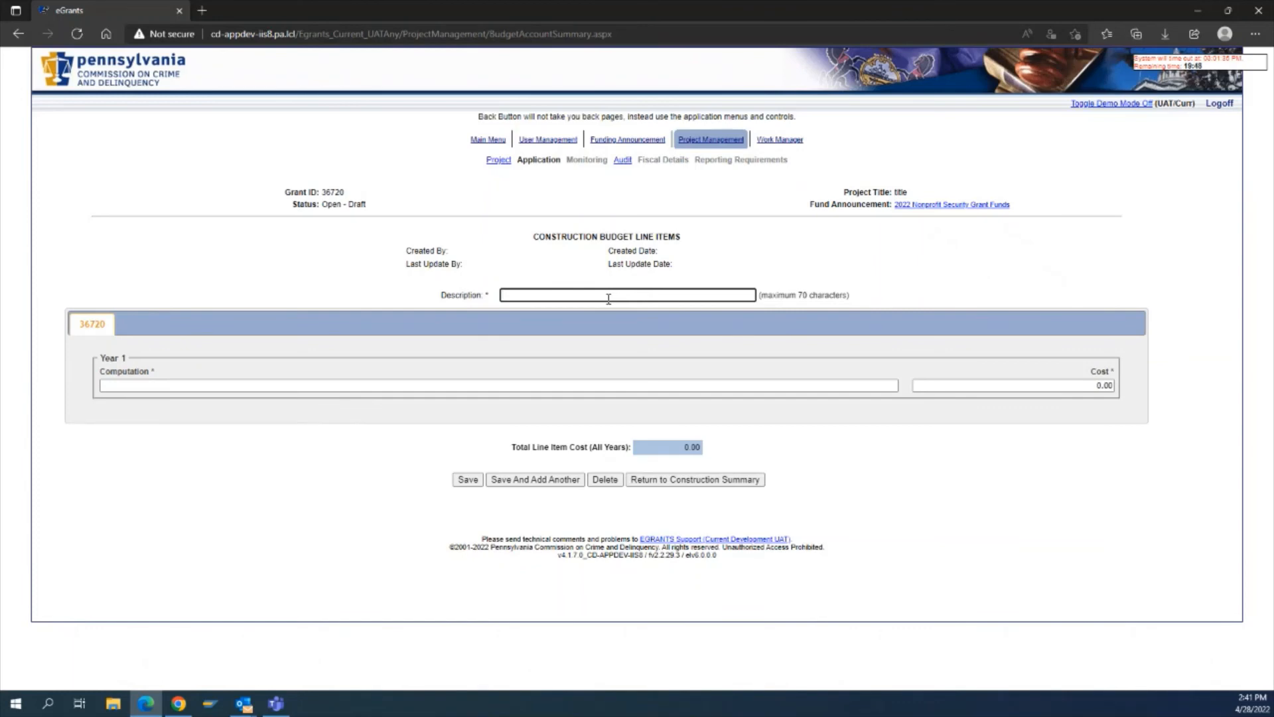
Step: Enter a "security gates" construction item with computation "$25,000 per quote" and cost 25000, and save it and the category
text(security gates)
key(Tab)
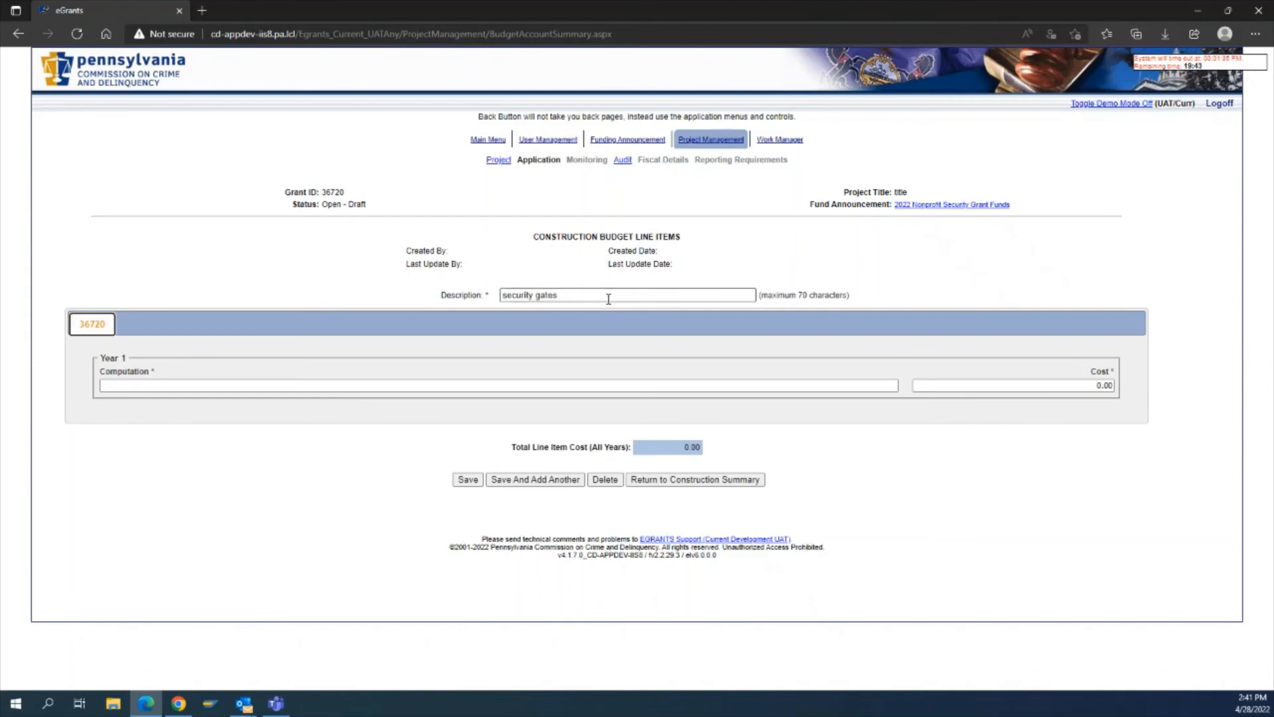
key(Tab)
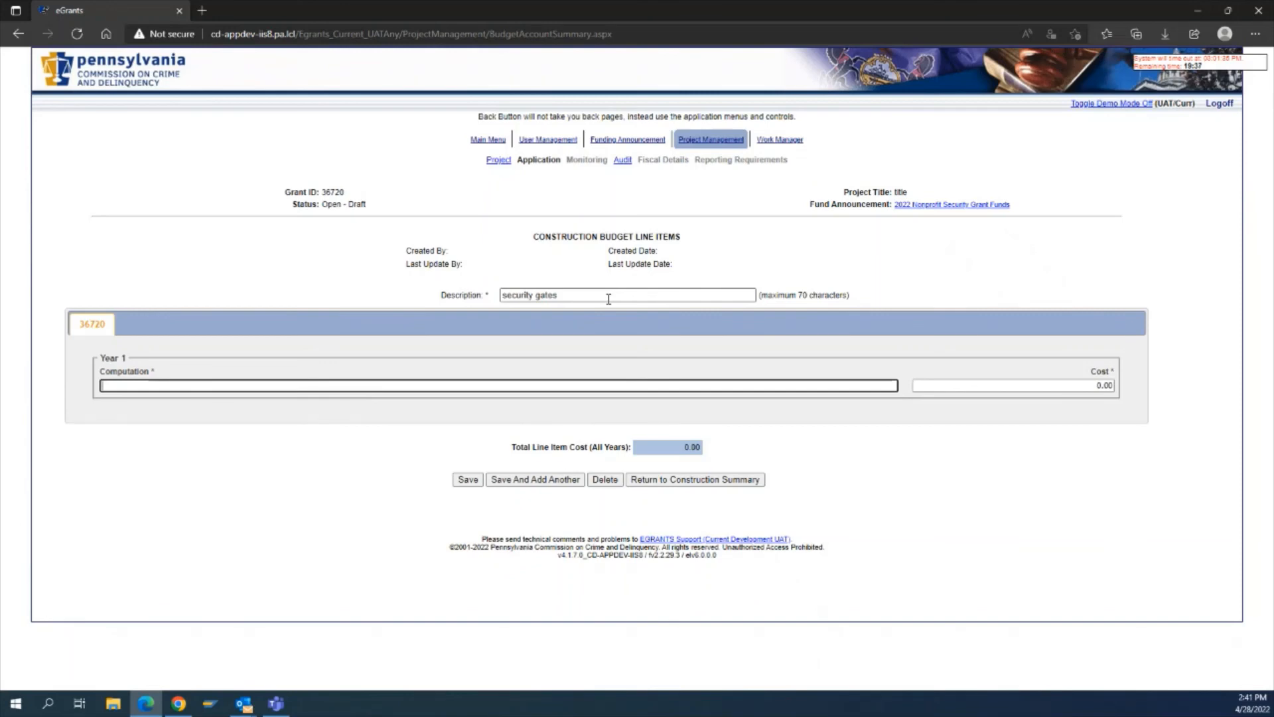
text(52)
text(5,000)
text( per quote)
key(Tab)
text(25000)
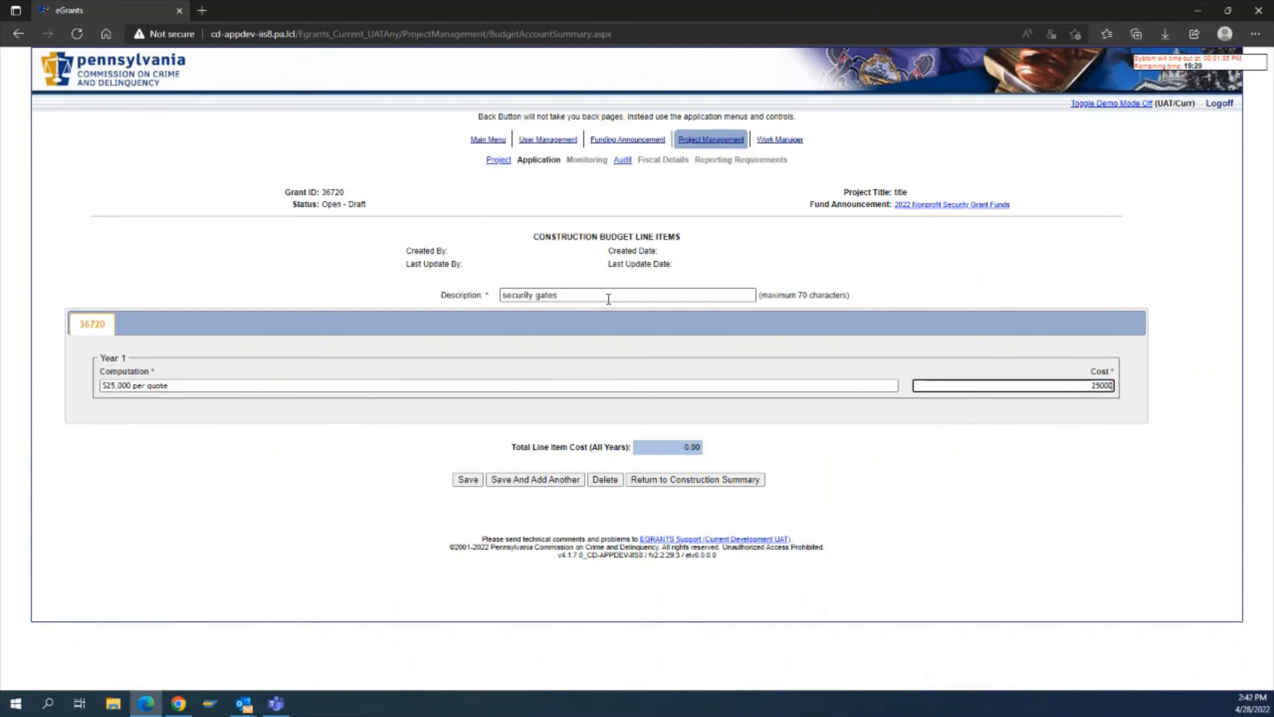
key(Tab)
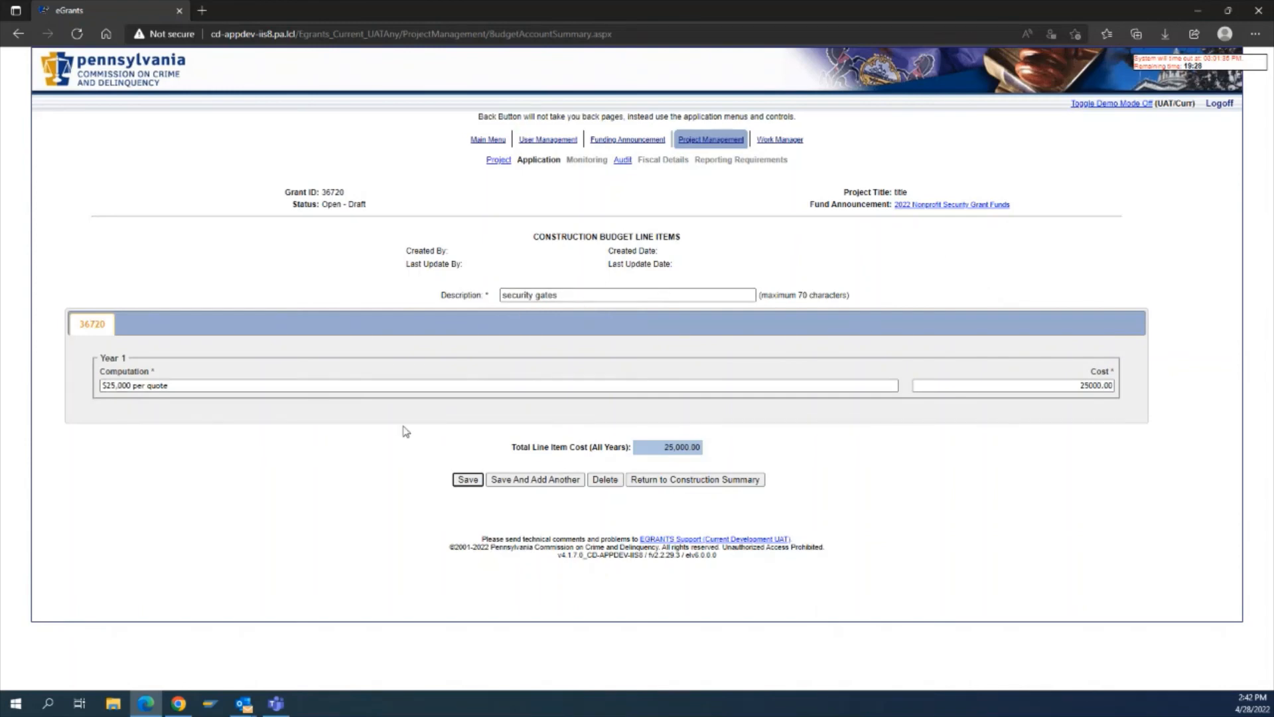
click(465, 480)
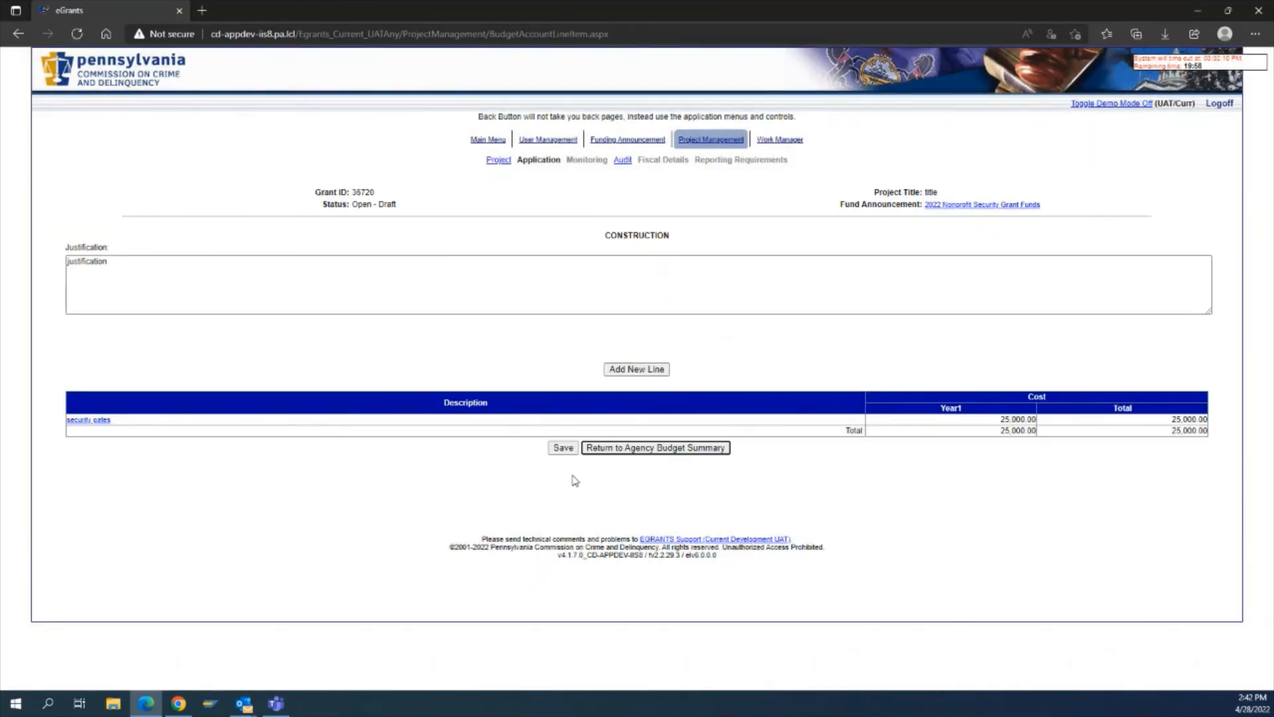
click(564, 452)
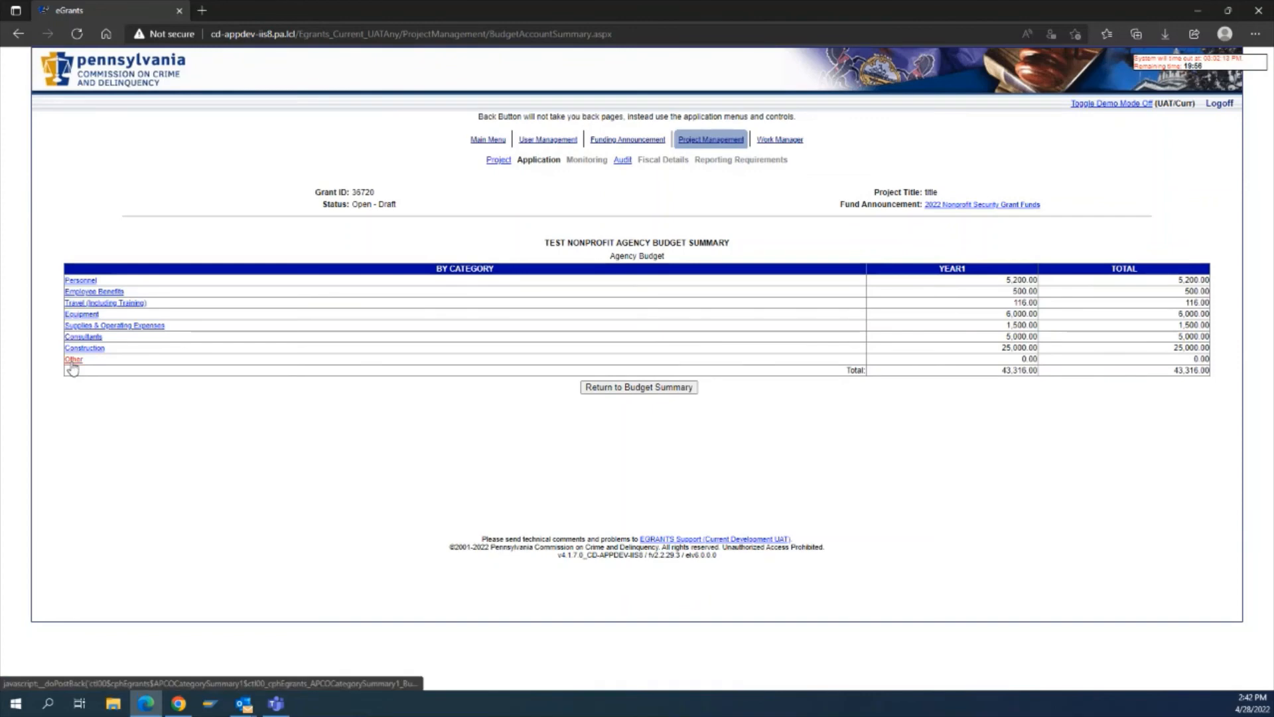
Step: In the Other category, enter "justification" as the justification and start a new line item
click(73, 359)
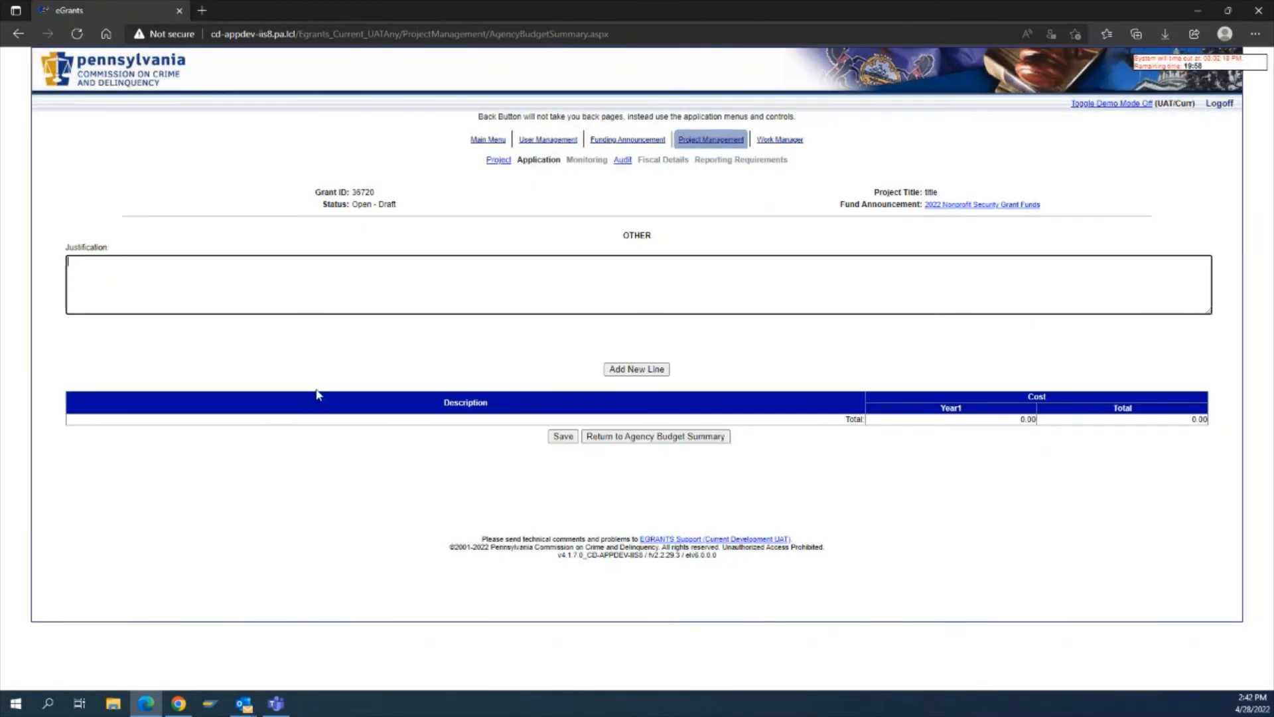
click(302, 312)
text(justifiationc)
click(639, 369)
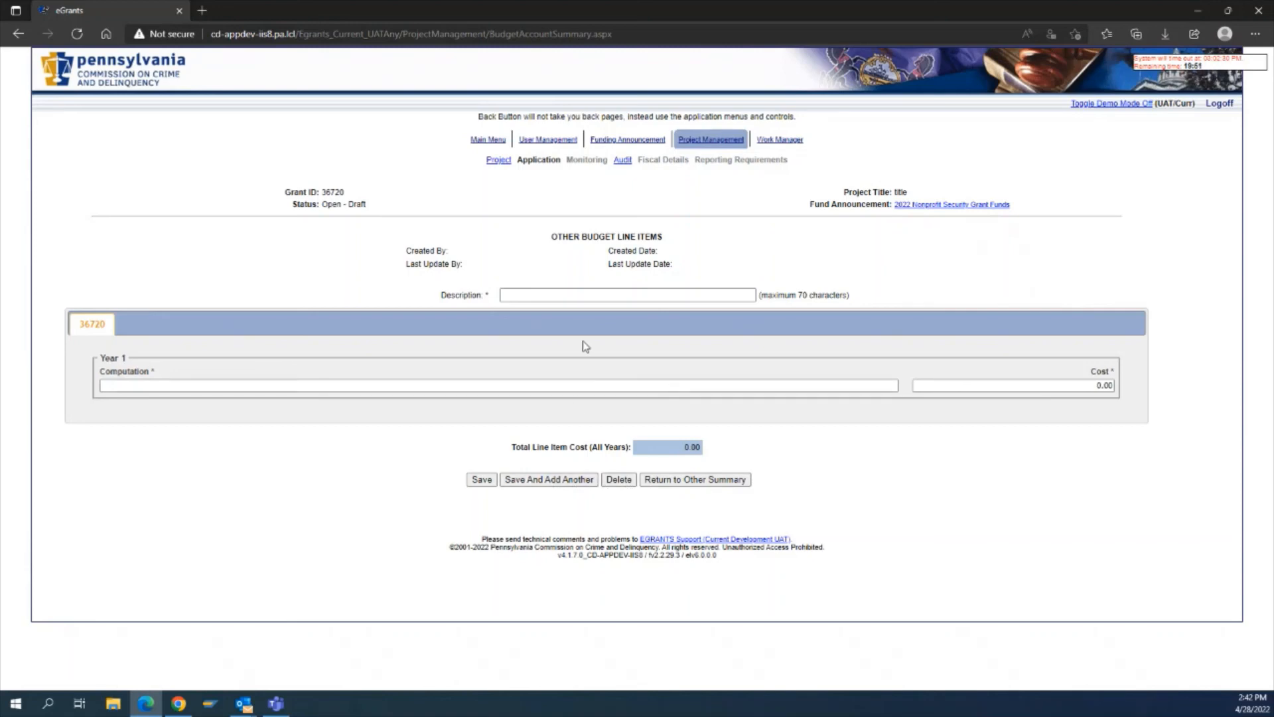
Step: Save an Other item with description "test", computation "test" and cost 500, and return to the overall budget summary
click(581, 300)
text(test)
key(Tab)
key(Tab)
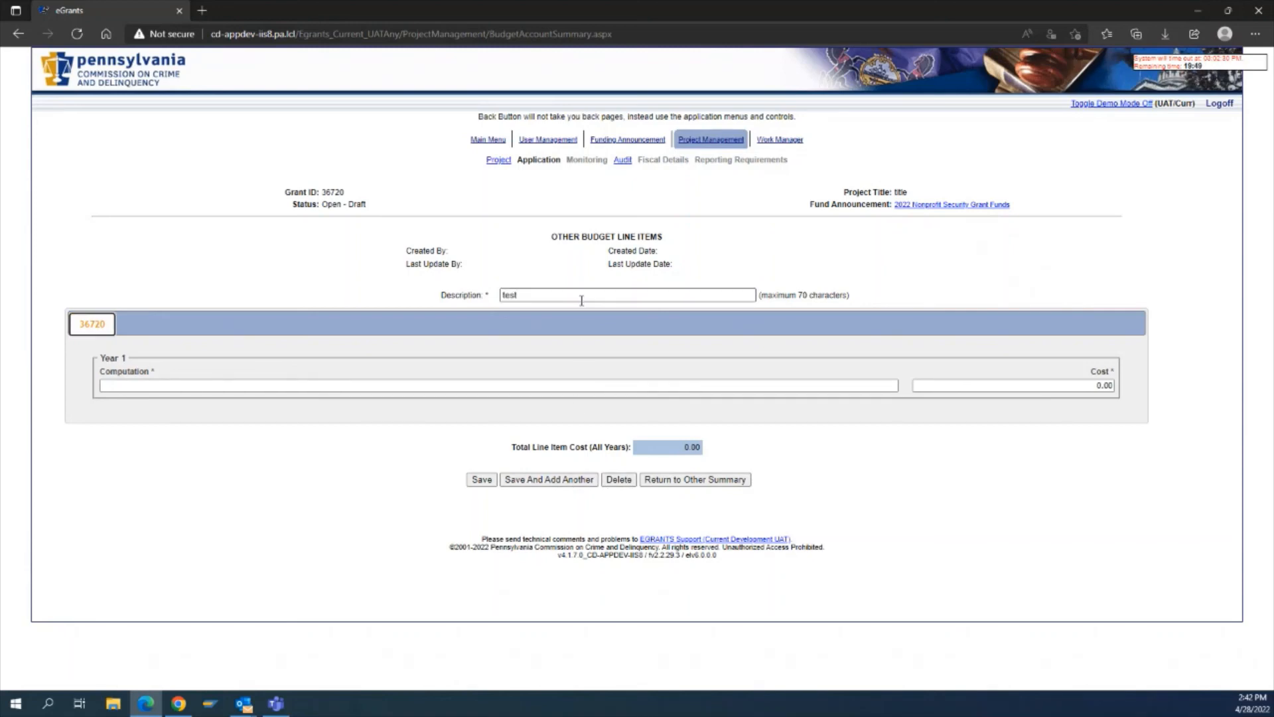
text(test)
key(Tab)
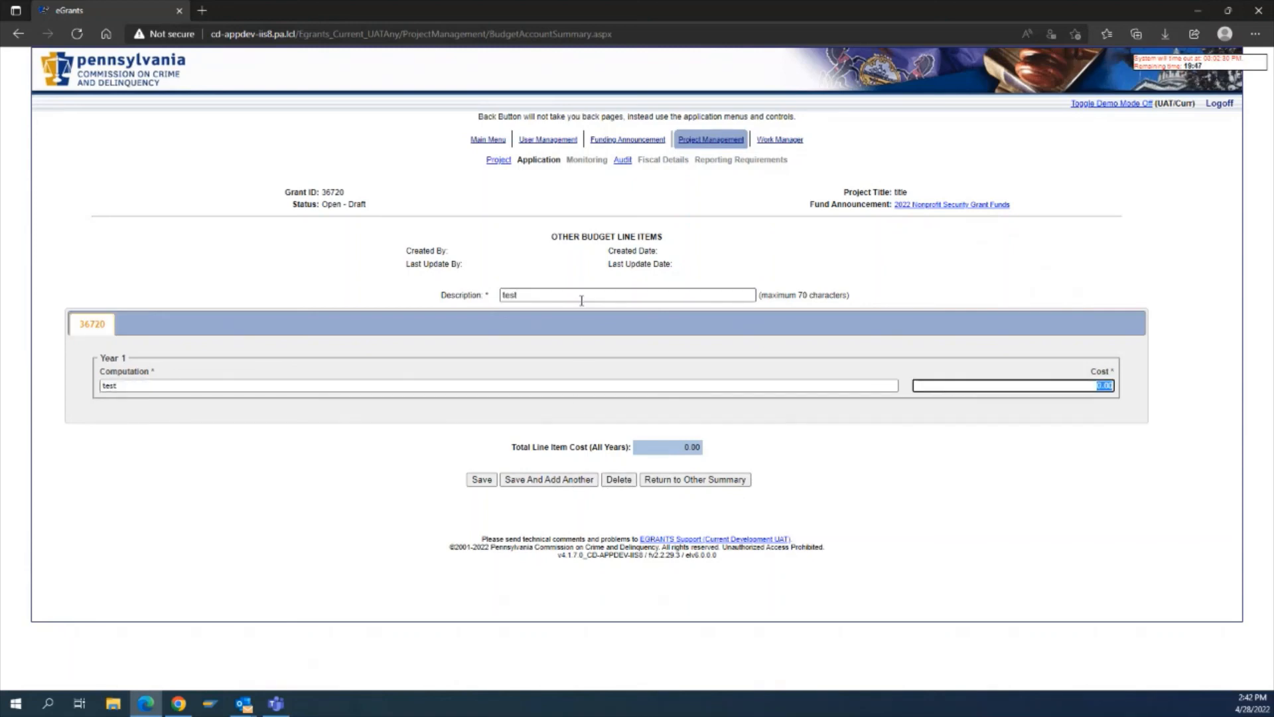
text(500)
click(482, 480)
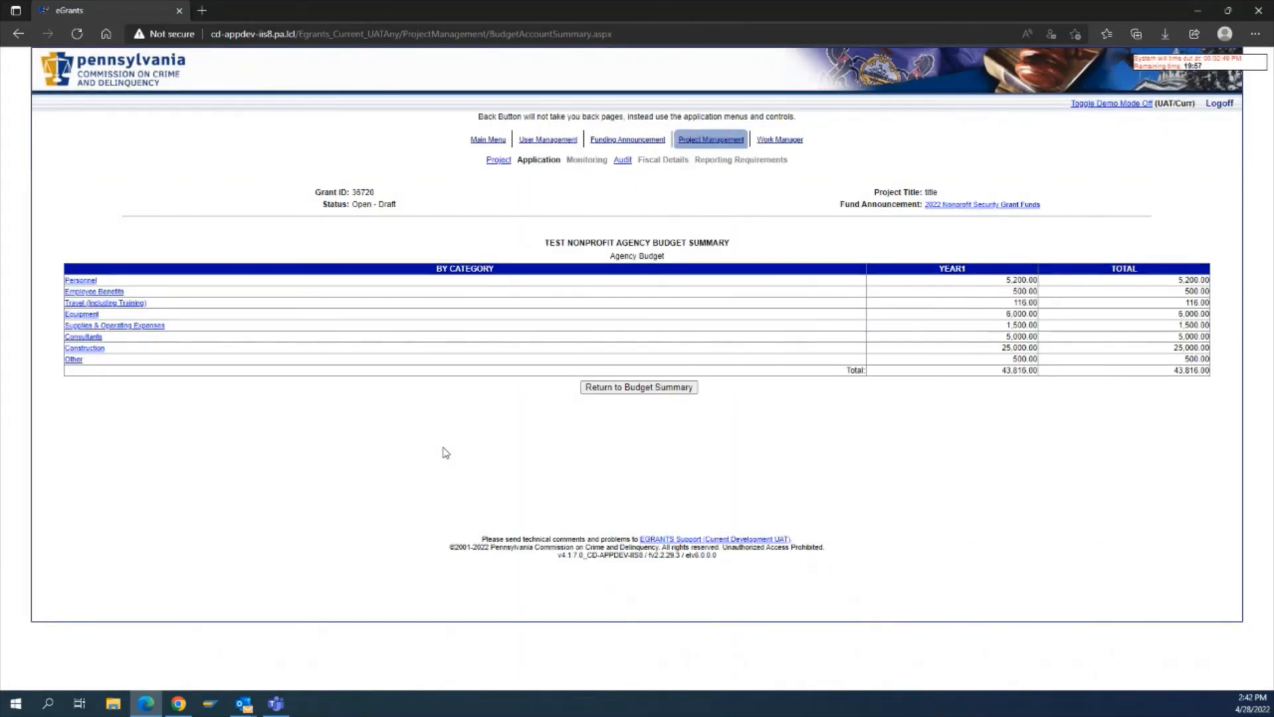
click(621, 391)
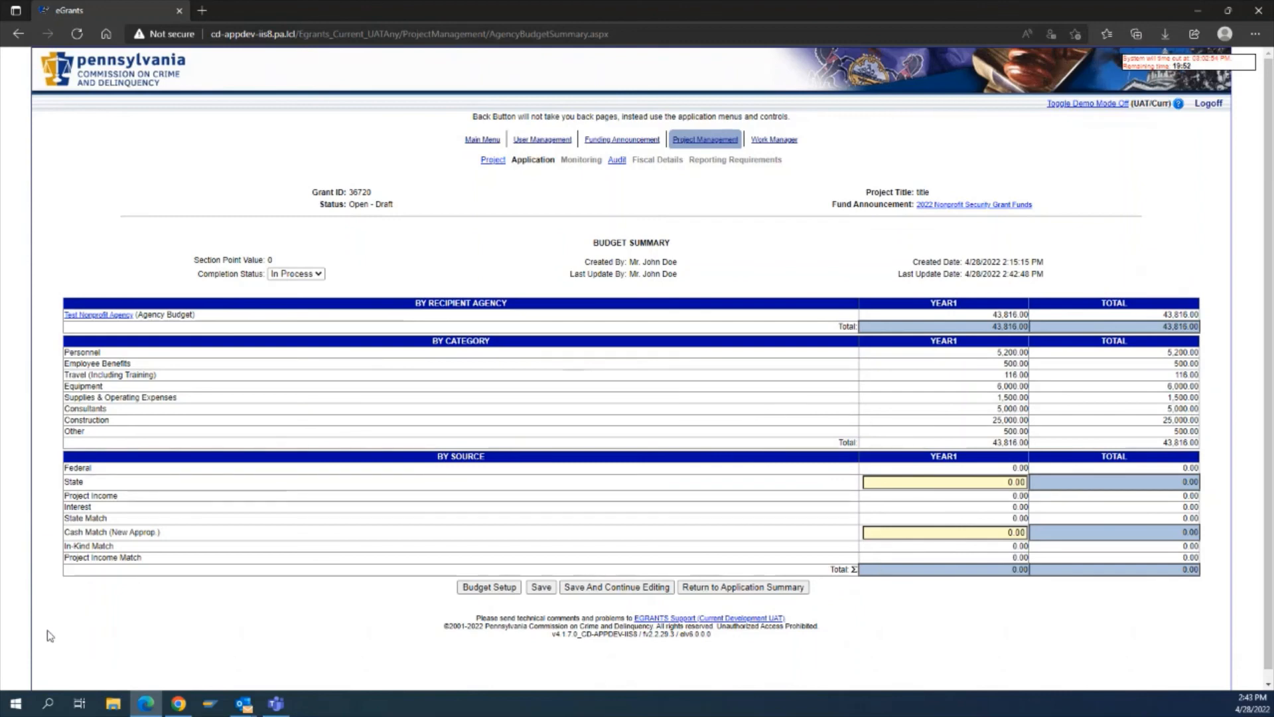
Step: Switch to Calculator and divide the budget total of 43816 to work out the state share
click(16, 703)
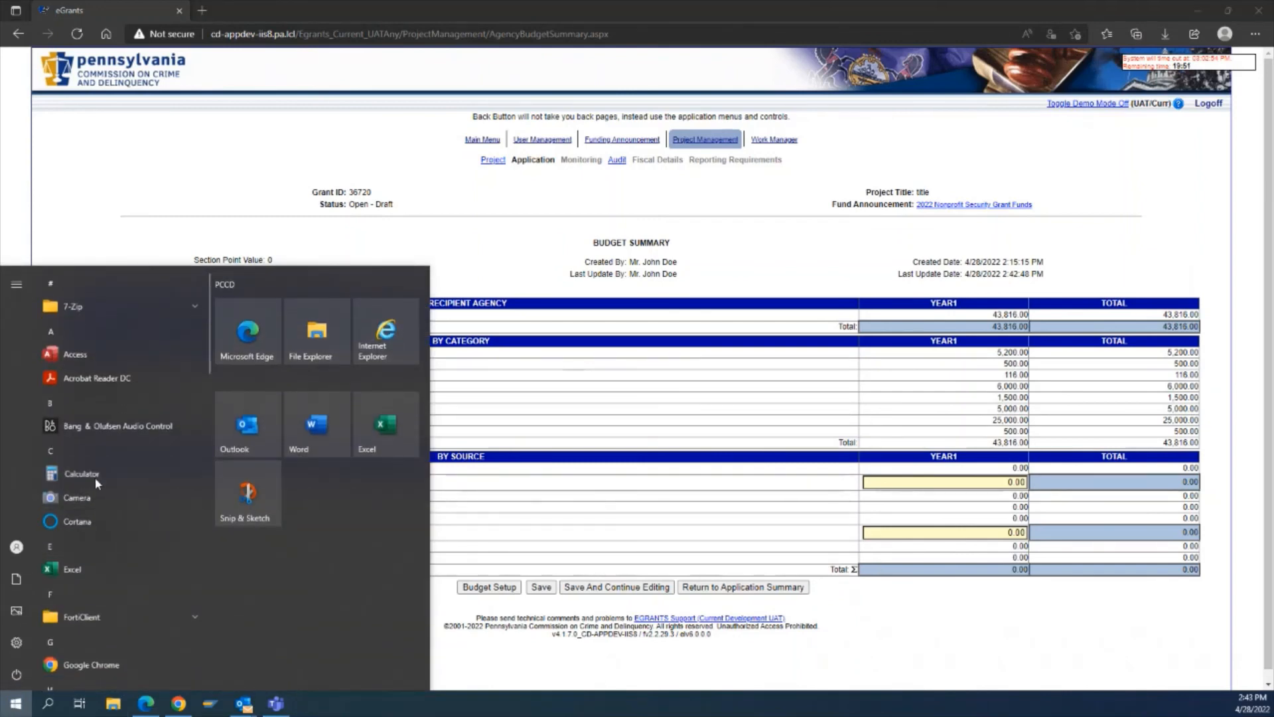
click(95, 478)
text(43816)
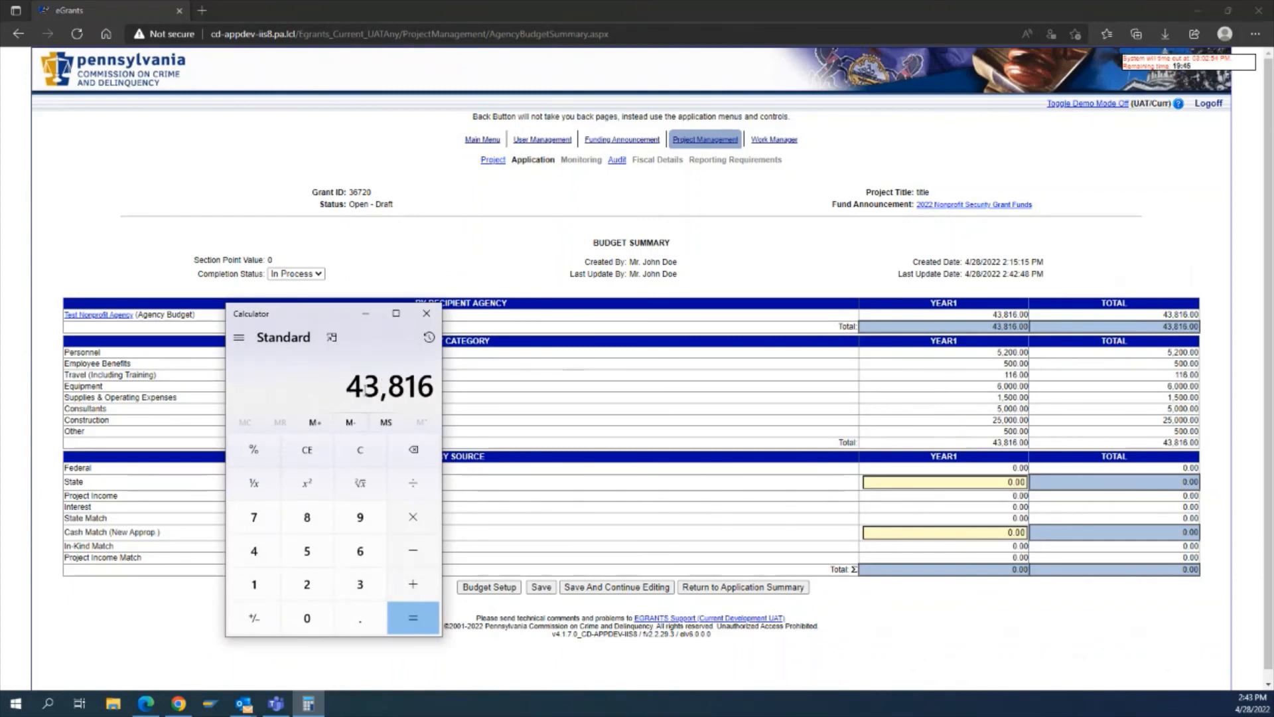
key(slash)
drag(323, 313, 800, 313)
click(839, 314)
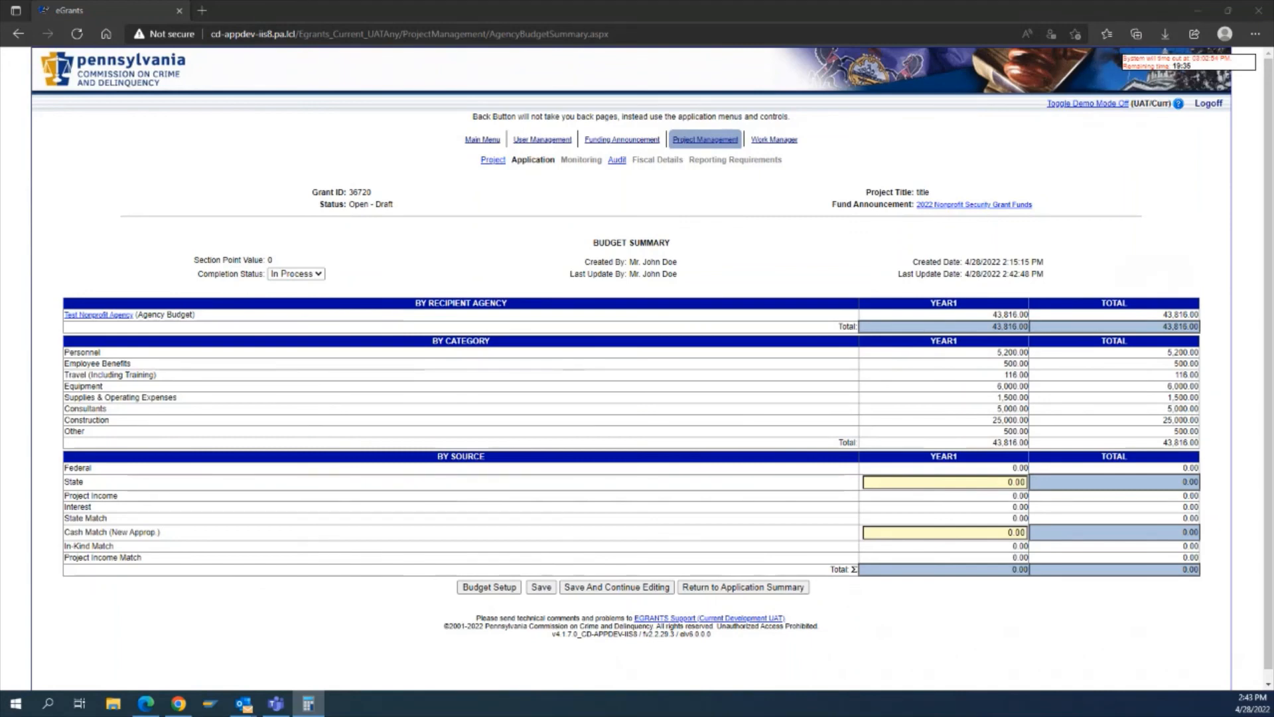
Step: Set the Year 1 State funding source amount to 32945
click(1003, 482)
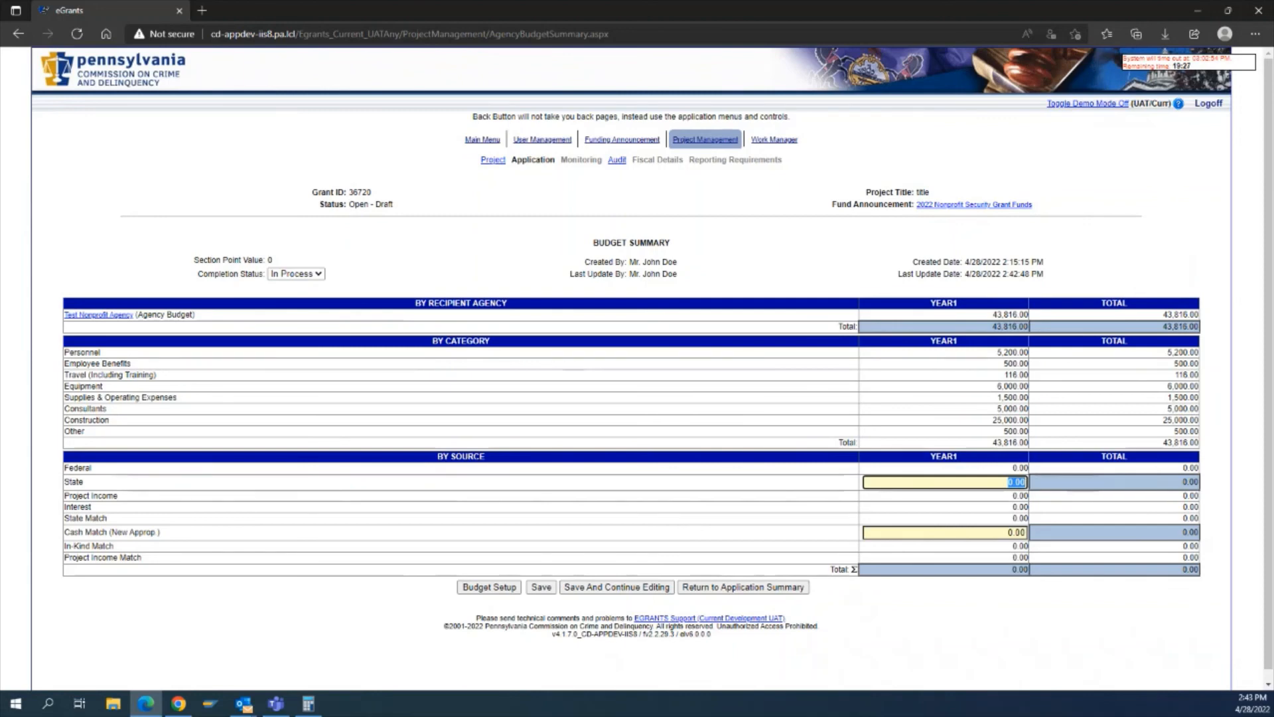
key(BackSpace)
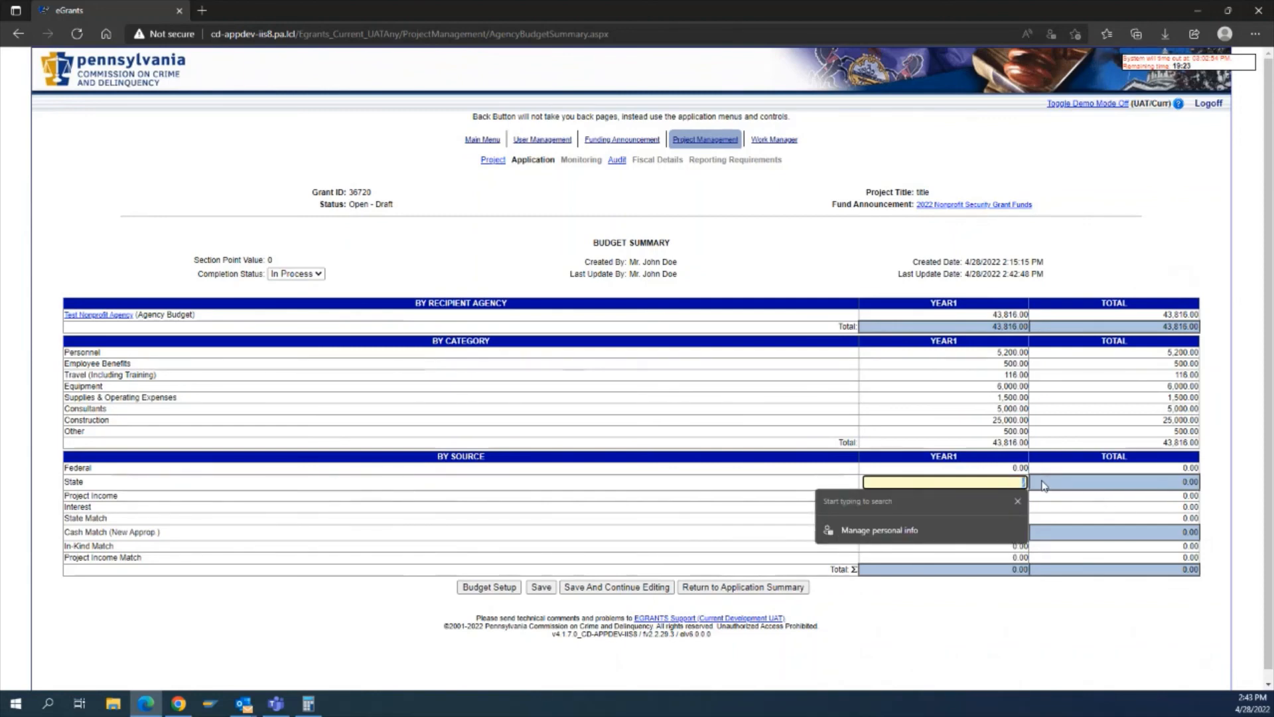
text(32945)
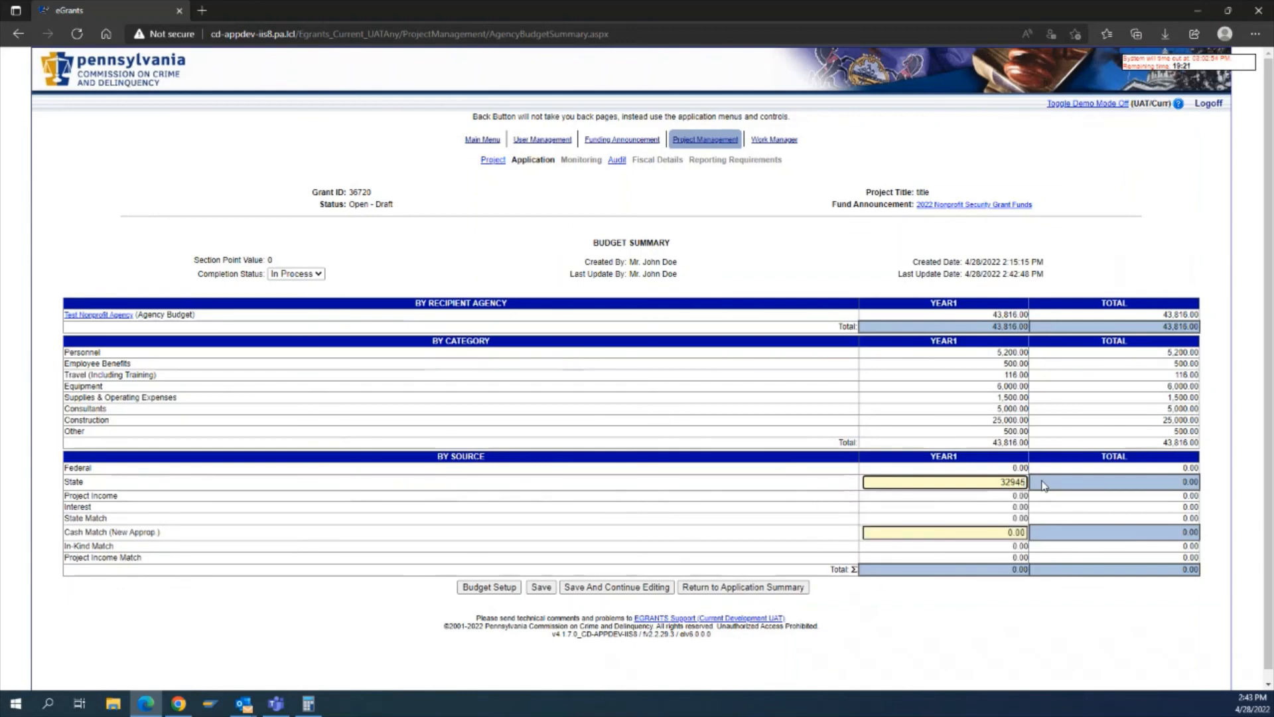
key(Tab)
Step: Set the Year 1 Cash Match (New Approp.) amount to 10871
click(309, 704)
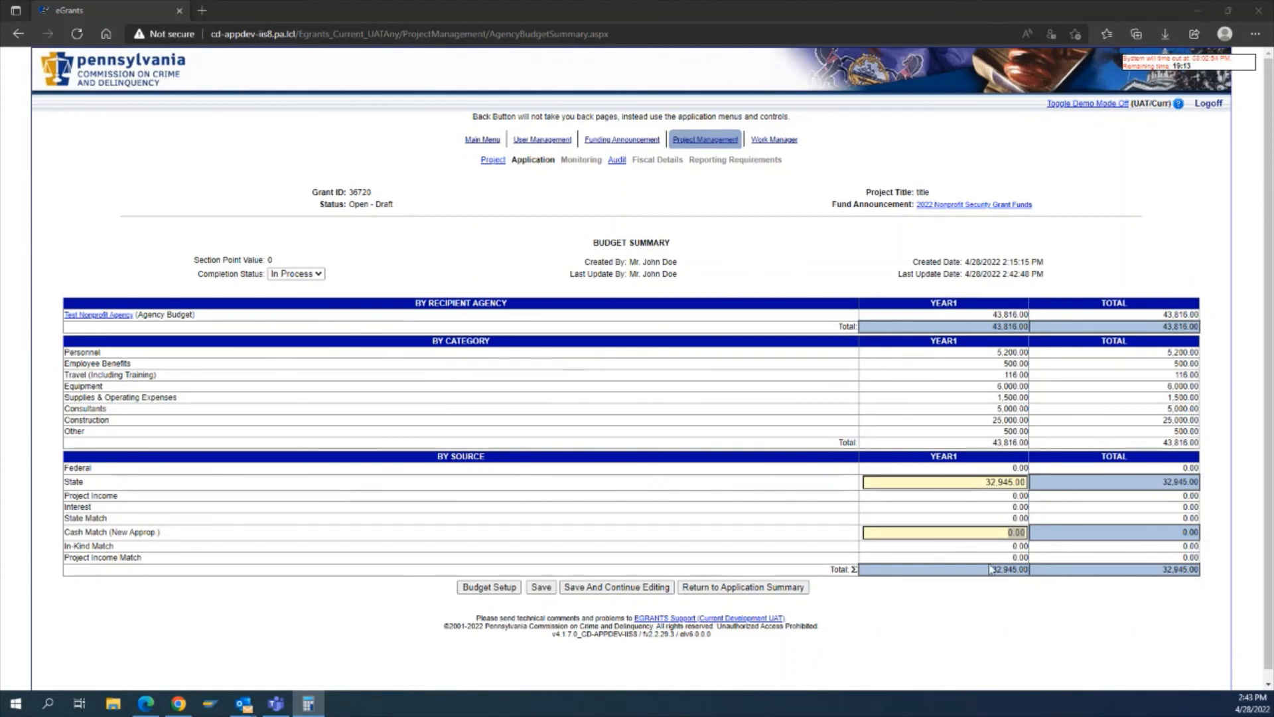
click(983, 533)
text(10,8)
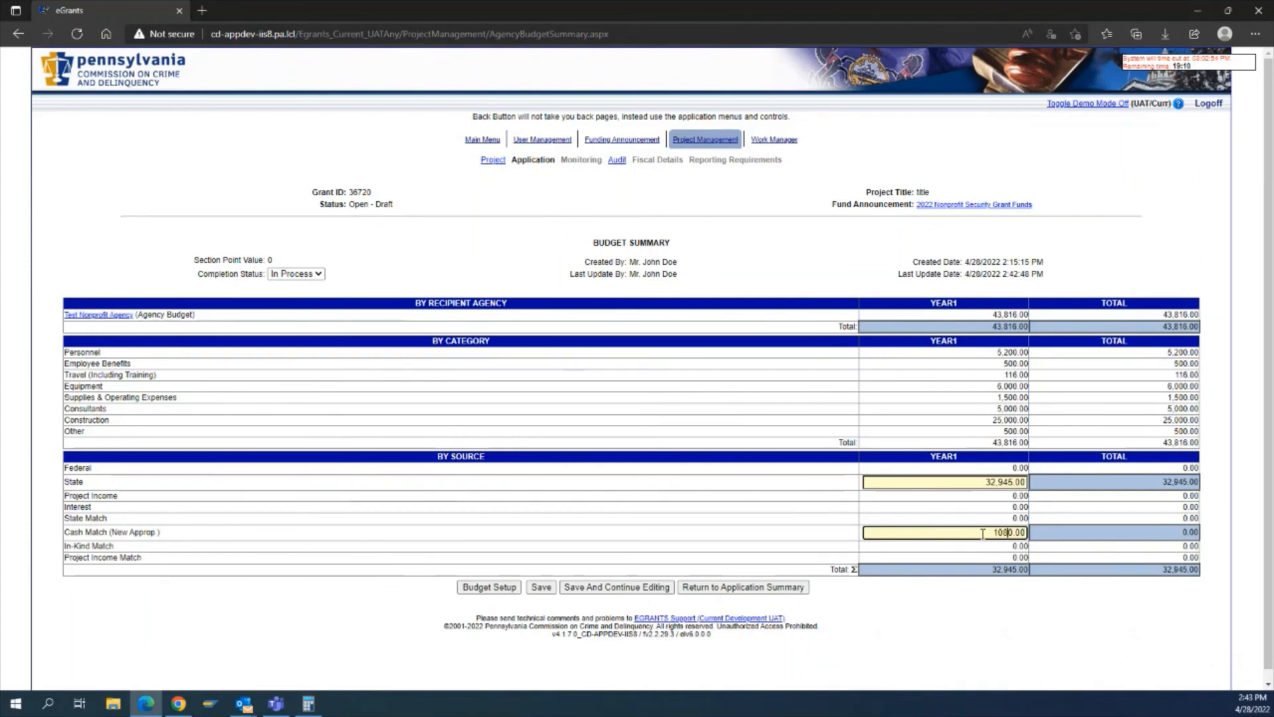
text(71)
key(Delete)
key(Delete)
key(Delete)
key(Delete)
key(Tab)
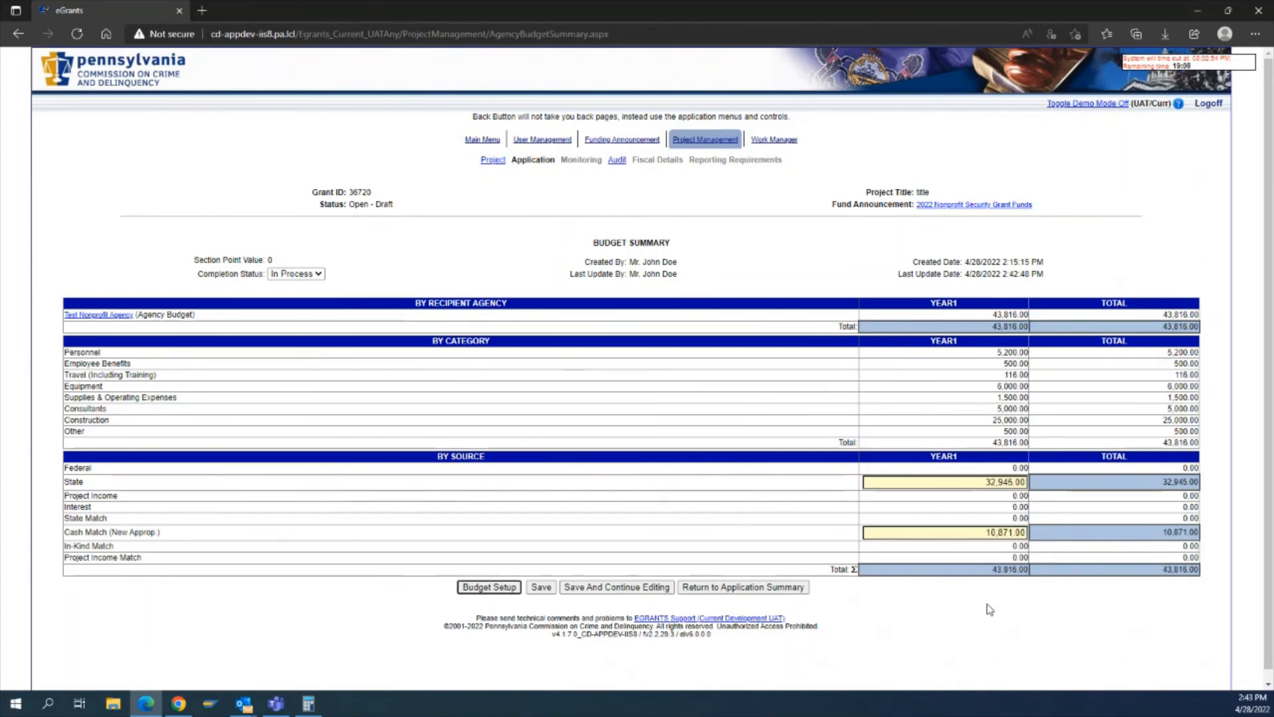
Step: Set the budget summary's completion status to Complete and save the section
key(alt+Tab)
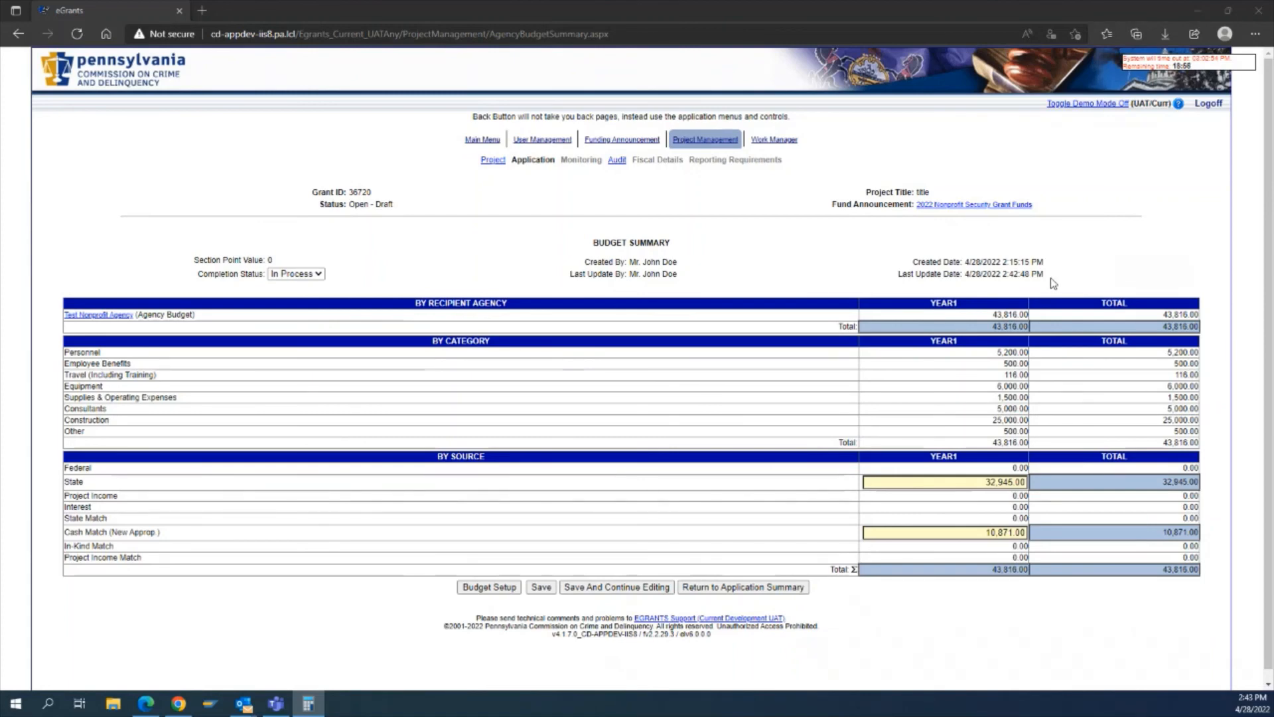
click(1113, 258)
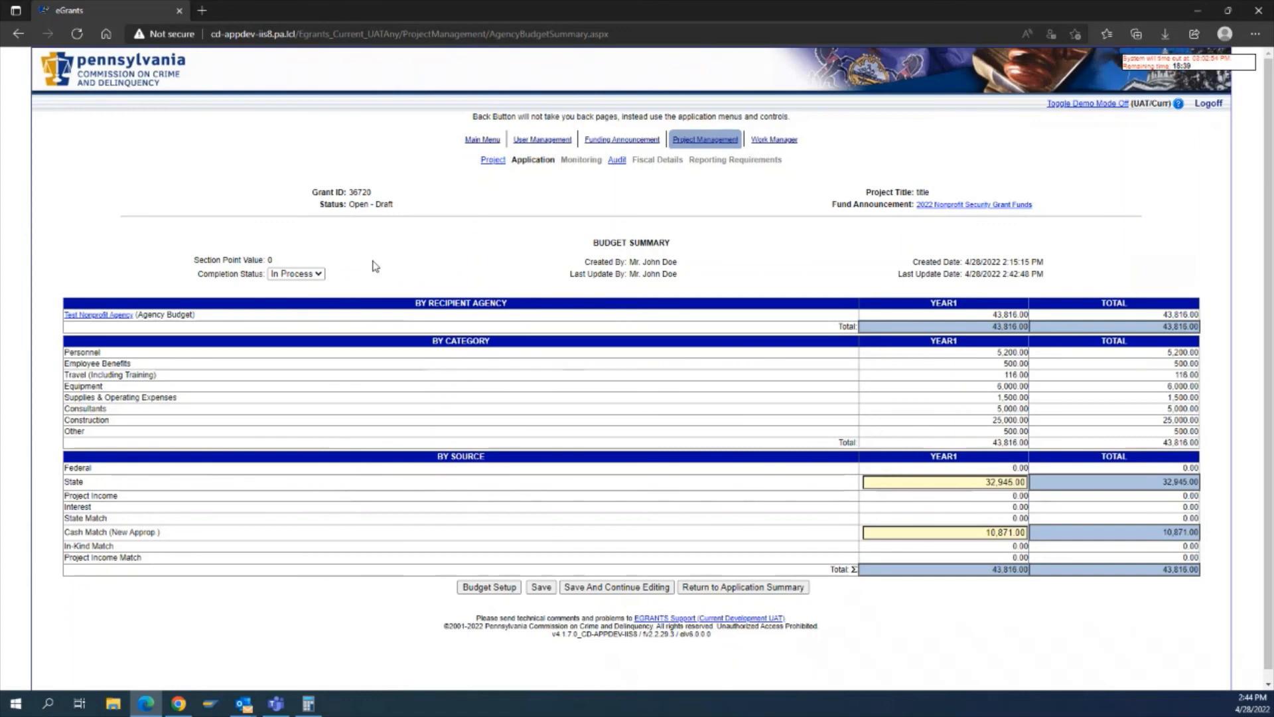
click(317, 279)
click(289, 288)
click(541, 587)
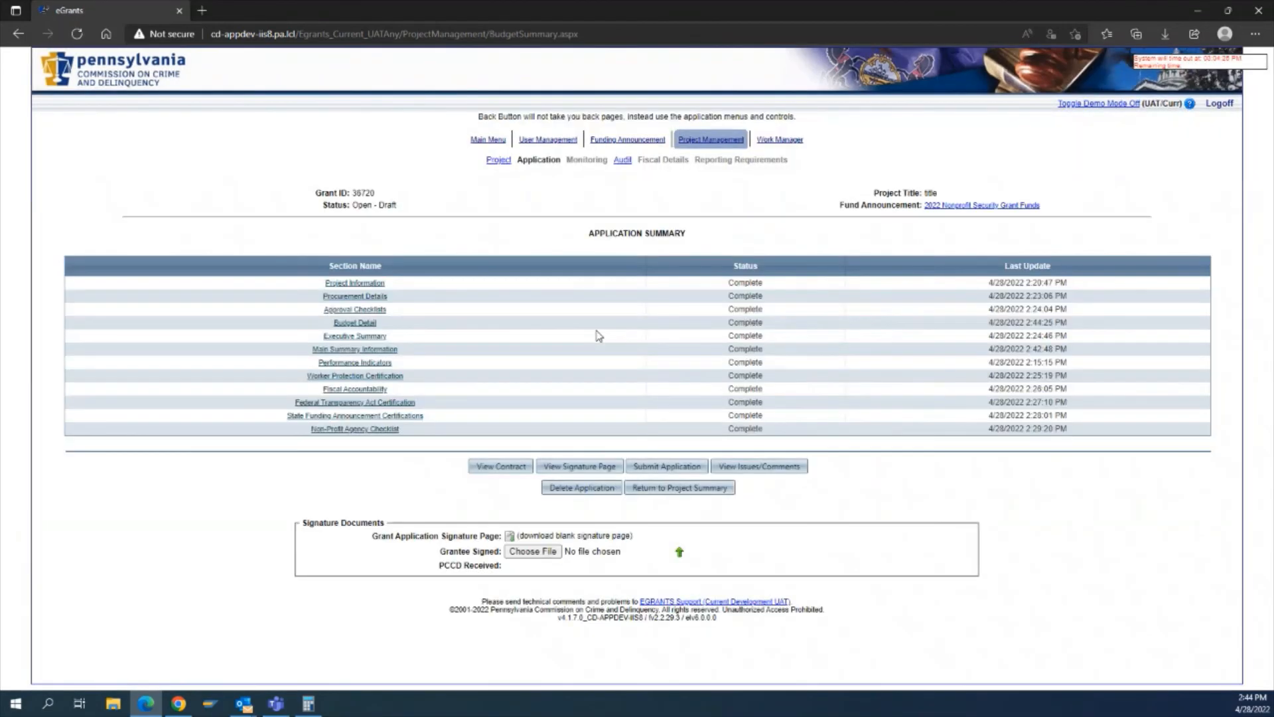